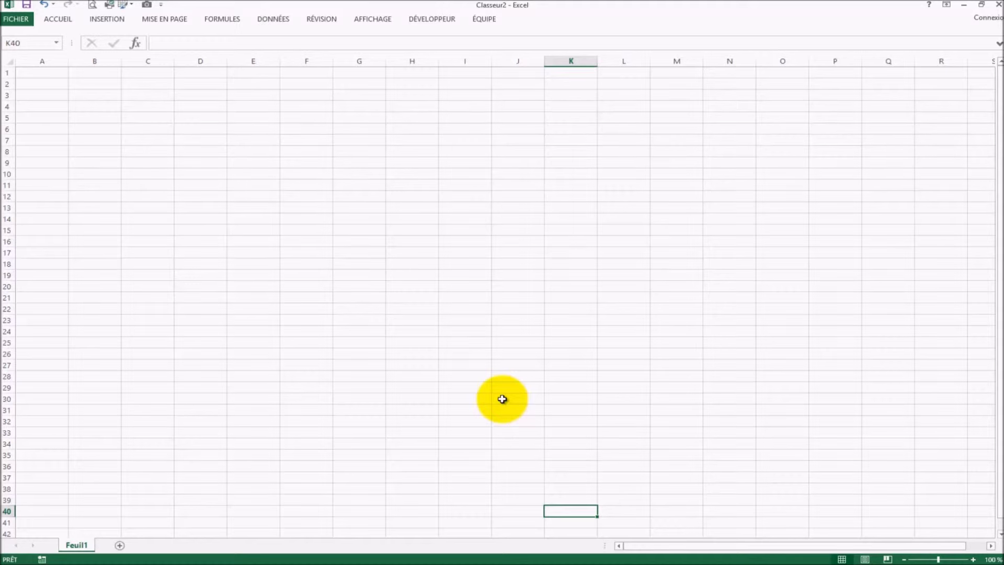
- Enter the Actif heading in B12 and IMMOBILIER in B14
{"action": "left_click", "coordinate": [77, 199]}
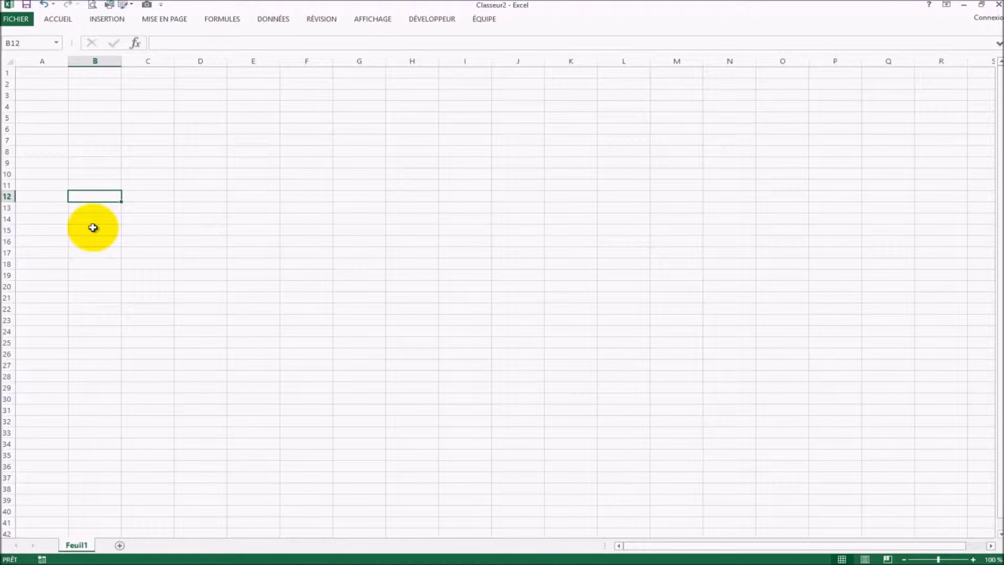
{"action": "type", "text": "Actif"}
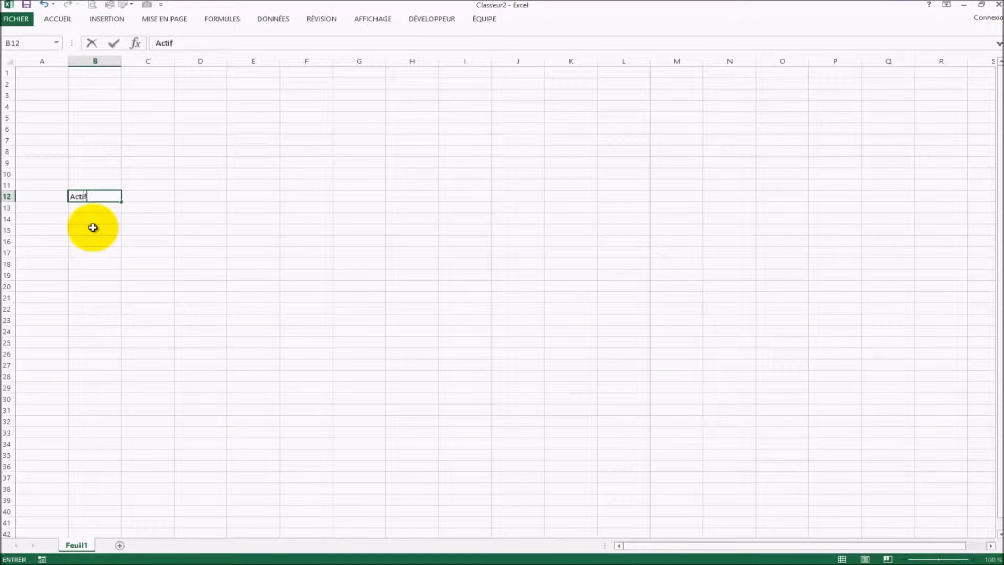
{"action": "key", "text": "Return"}
{"action": "key", "text": "Return"}
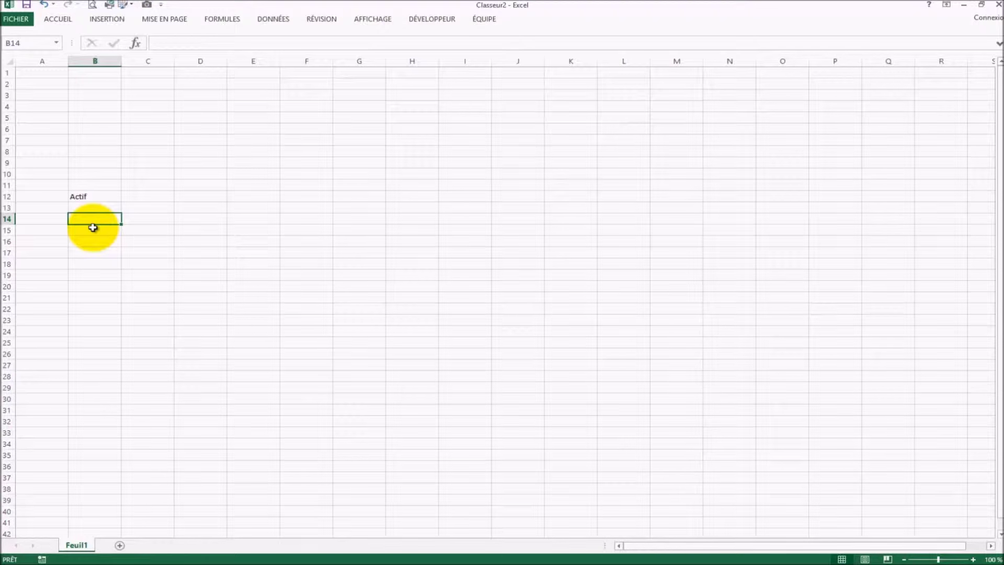
{"action": "type", "text": "I"}
{"action": "key", "text": "BackSpace"}
{"action": "key", "text": "BackSpace"}
{"action": "type", "text": "IMMOBILIER"}
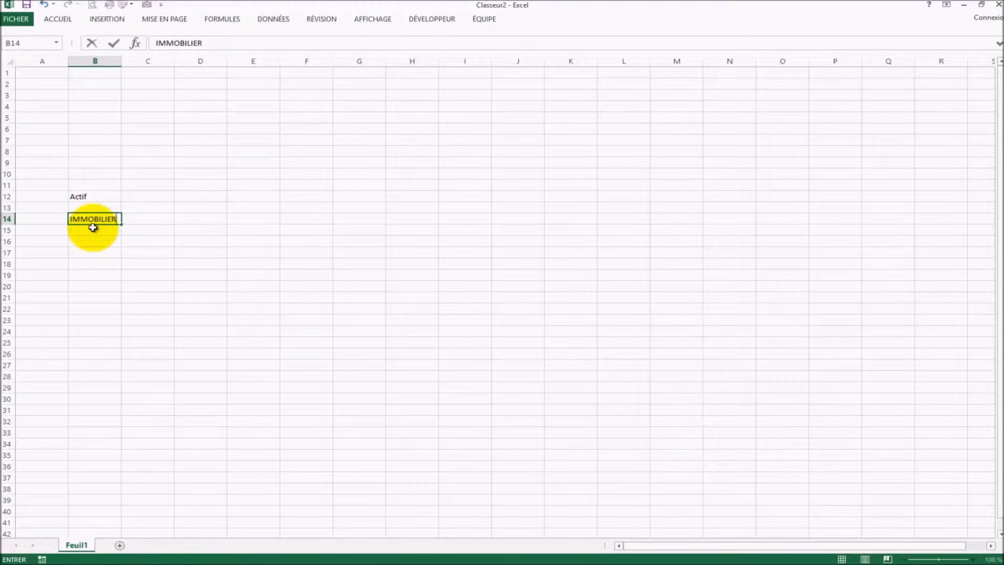
{"action": "key", "text": "Return"}
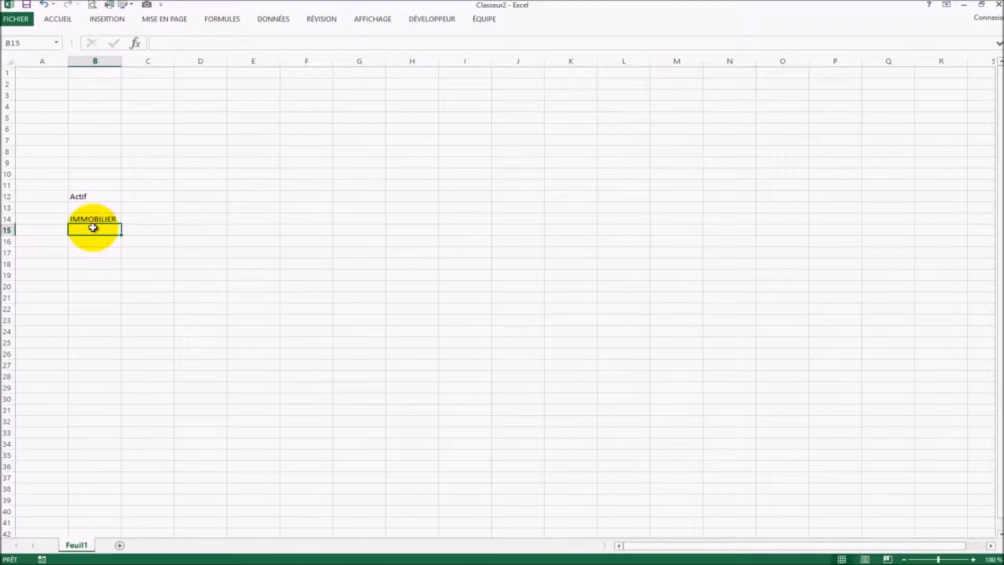
- Enter maison in B15 with the value 152000 beside it in C15
{"action": "key", "text": "Right"}
{"action": "key", "text": "Left"}
{"action": "type", "text": "M"}
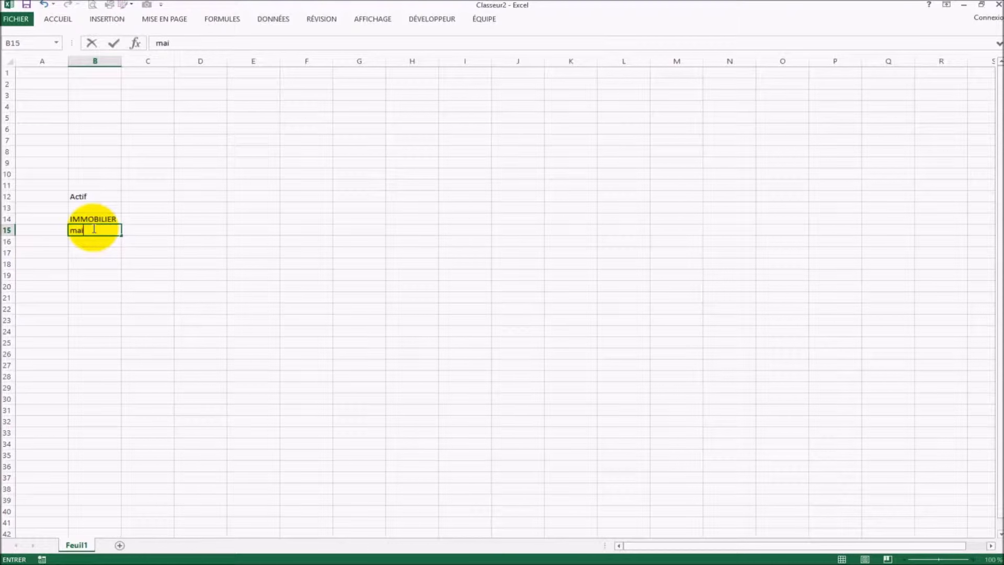
{"action": "key", "text": "Tab"}
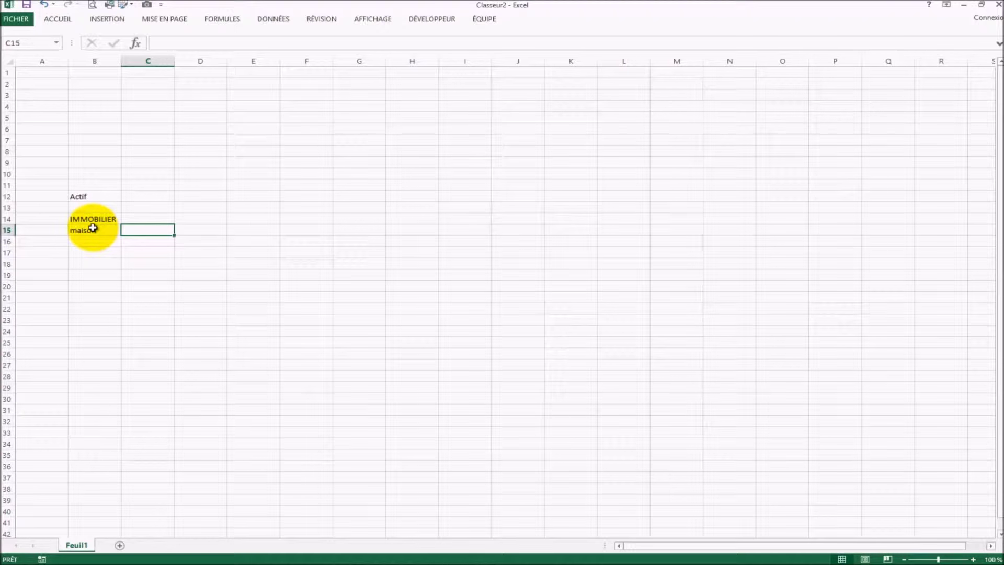
{"action": "type", "text": "152000"}
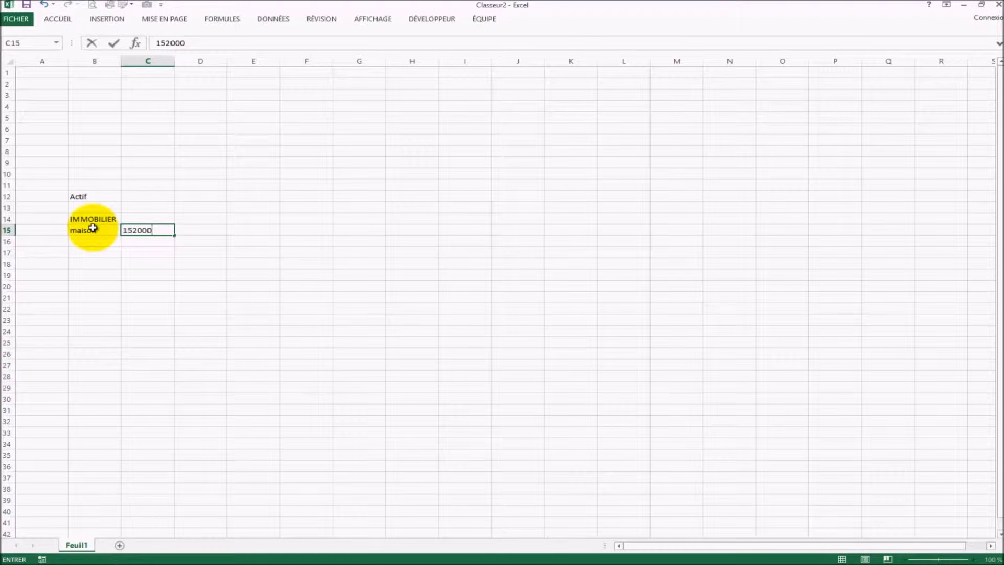
{"action": "key", "text": "Return"}
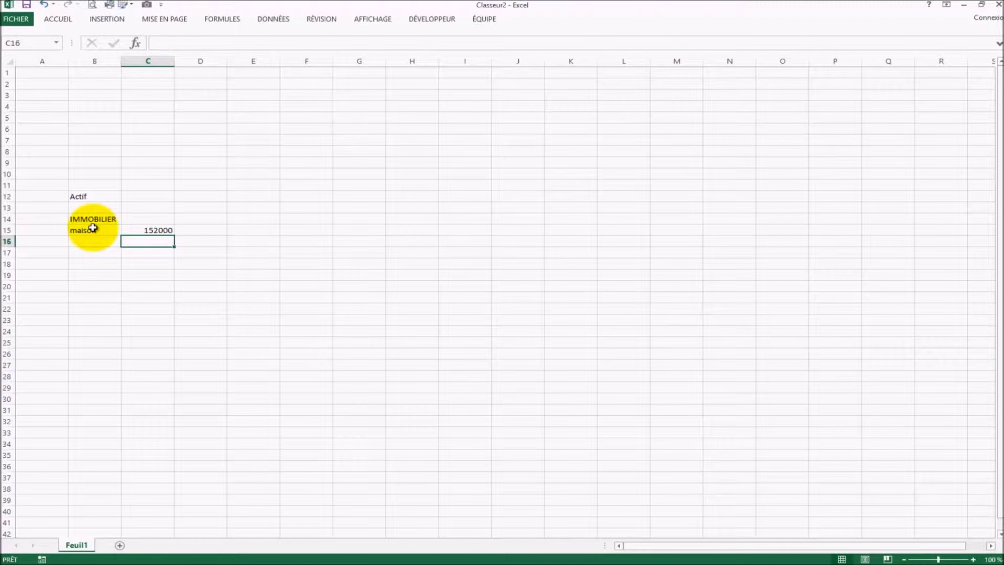
- Pin the ribbon, format C15 as euro Comptabilité (152 000,00 €), then select B14:C15
{"action": "left_click", "coordinate": [159, 229]}
{"action": "left_click", "coordinate": [70, 23]}
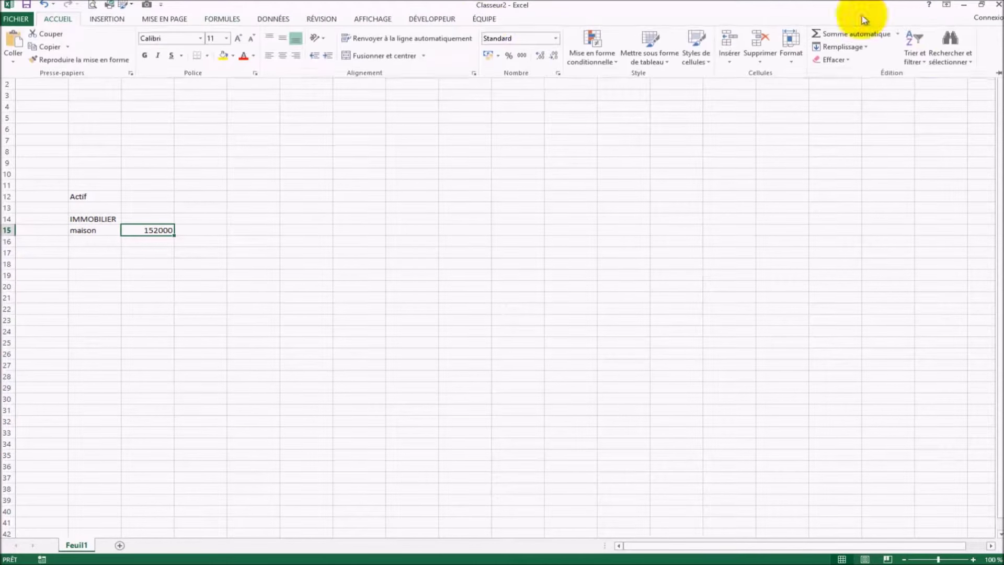
{"action": "left_click", "coordinate": [996, 72]}
{"action": "left_click", "coordinate": [498, 56]}
{"action": "left_click", "coordinate": [510, 68]}
{"action": "left_click", "coordinate": [214, 366]}
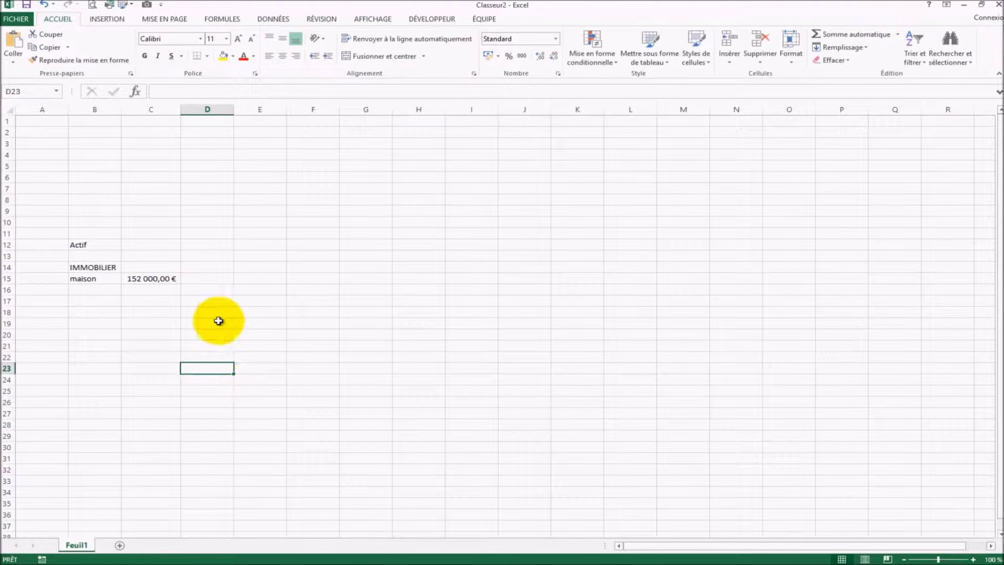
{"action": "left_click_drag", "start_coordinate": [89, 266], "coordinate": [161, 283]}
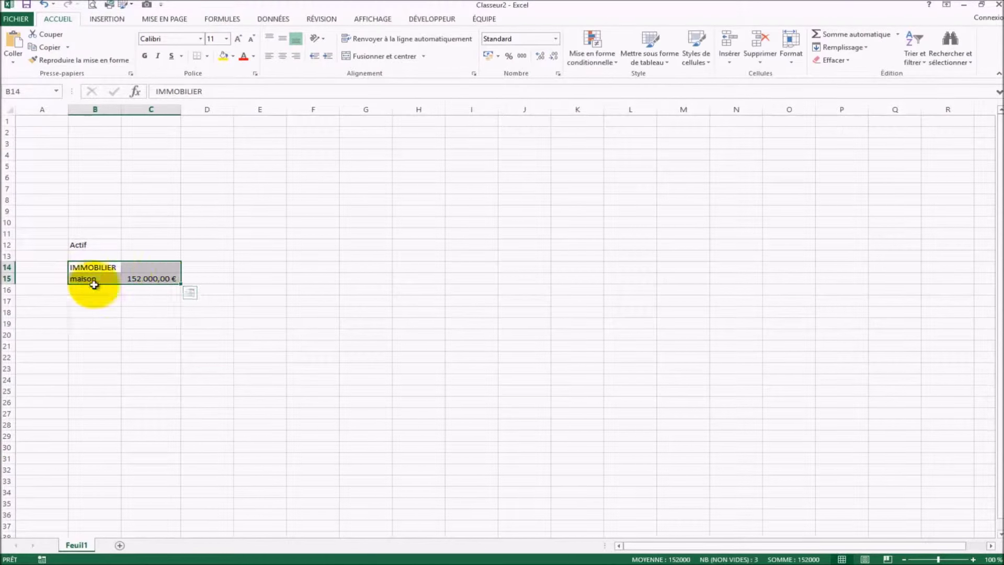
- Convert B14:C15 into table Tableau1 with headers IMMOBILIER and Colonne1
{"action": "left_click", "coordinate": [118, 23]}
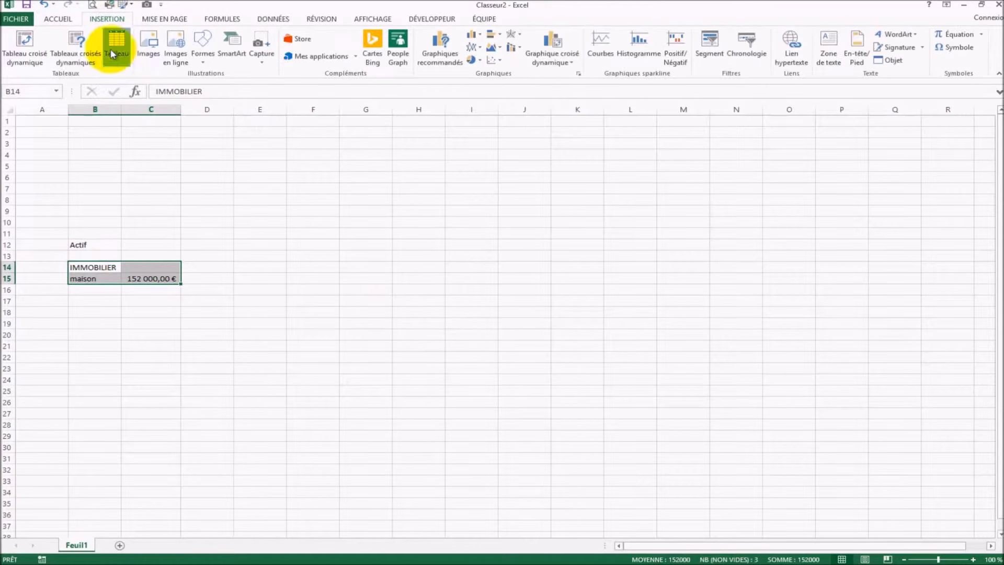
{"action": "left_click", "coordinate": [114, 45]}
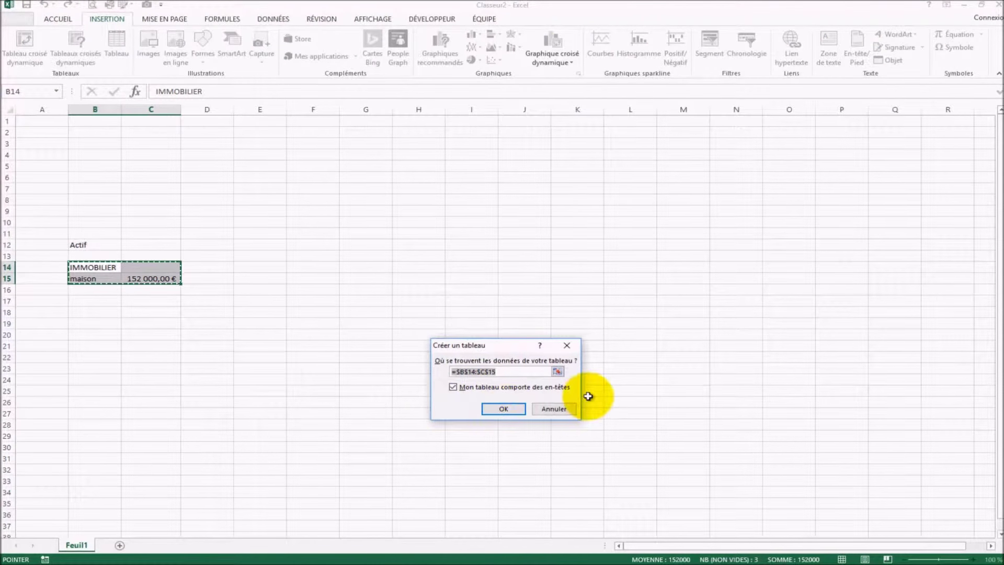
{"action": "left_click", "coordinate": [504, 409]}
{"action": "left_click", "coordinate": [167, 347]}
{"action": "left_click", "coordinate": [183, 278]}
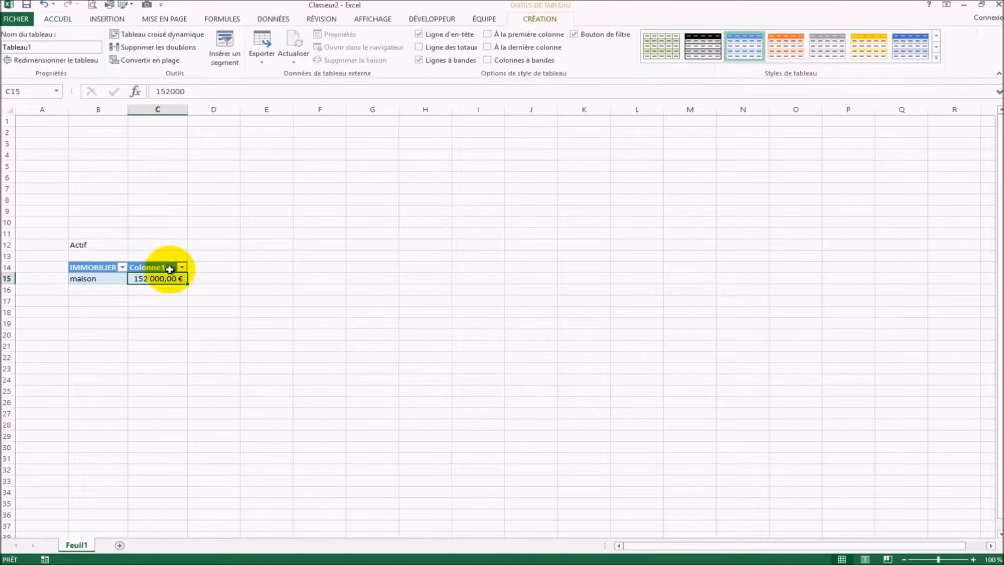
{"action": "left_click", "coordinate": [937, 58]}
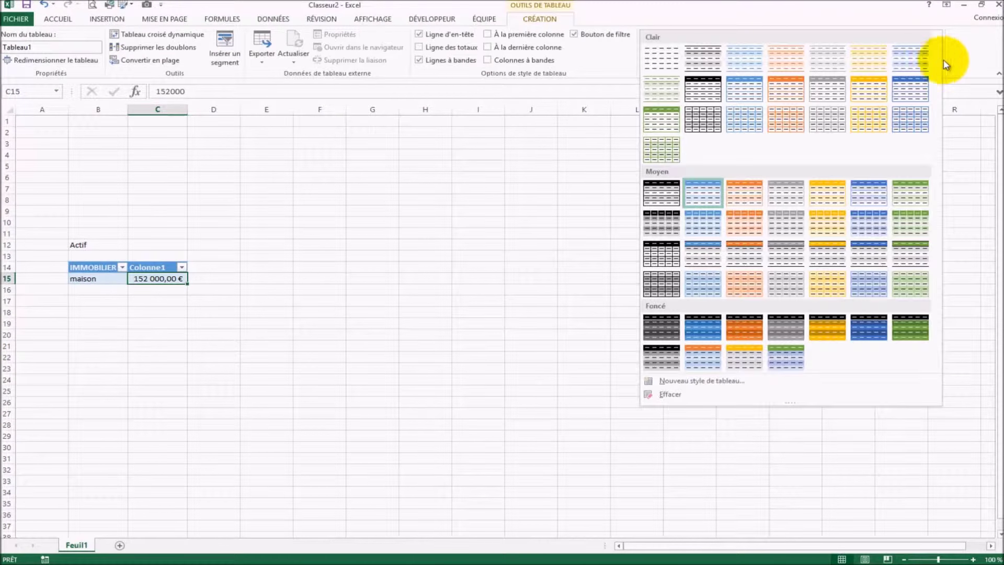
- Apply the first Clair table style, then start a new table style and format its Ligne de total
{"action": "left_click", "coordinate": [659, 57]}
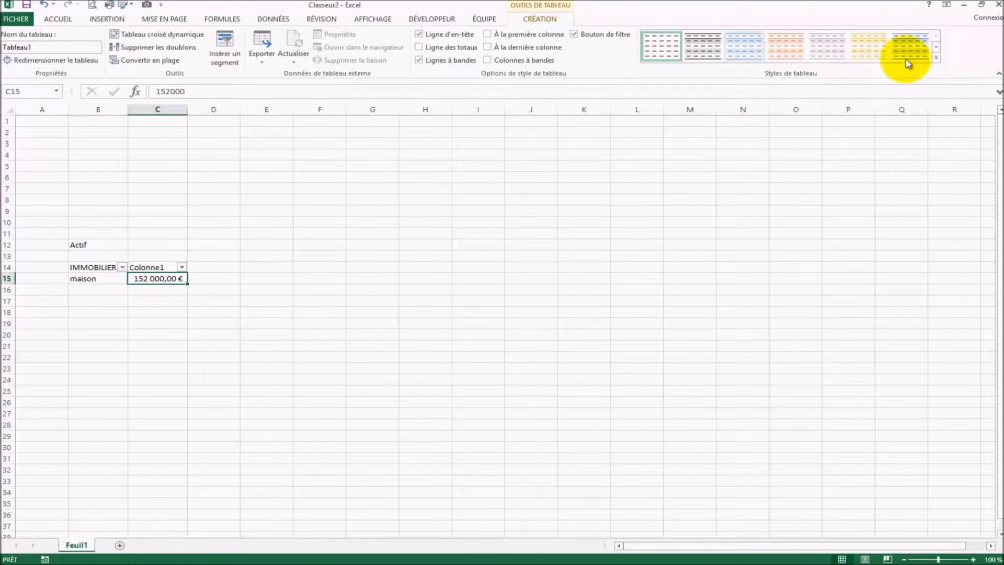
{"action": "left_click", "coordinate": [936, 58]}
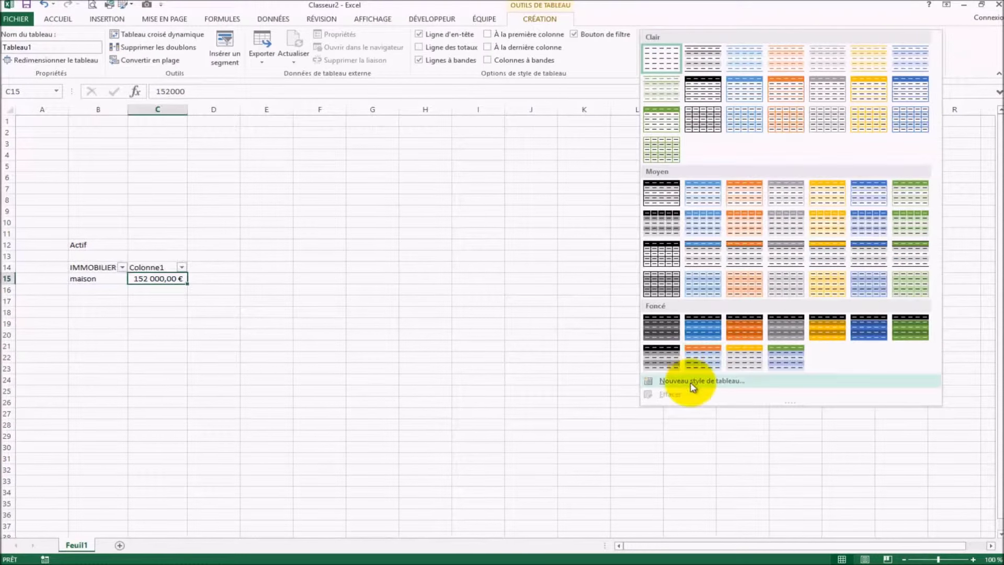
{"action": "left_click", "coordinate": [739, 383]}
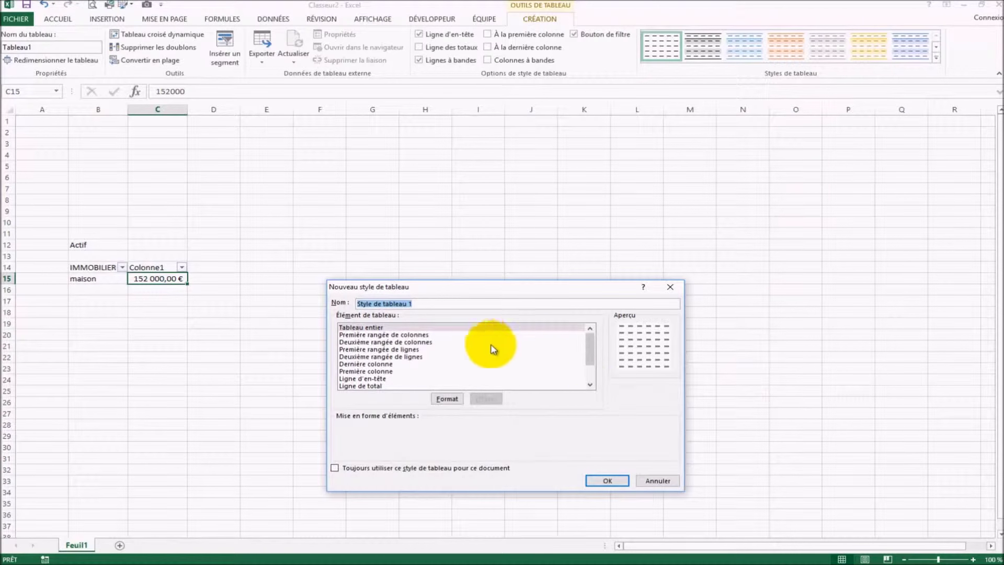
{"action": "left_click_drag", "start_coordinate": [590, 360], "coordinate": [593, 375]}
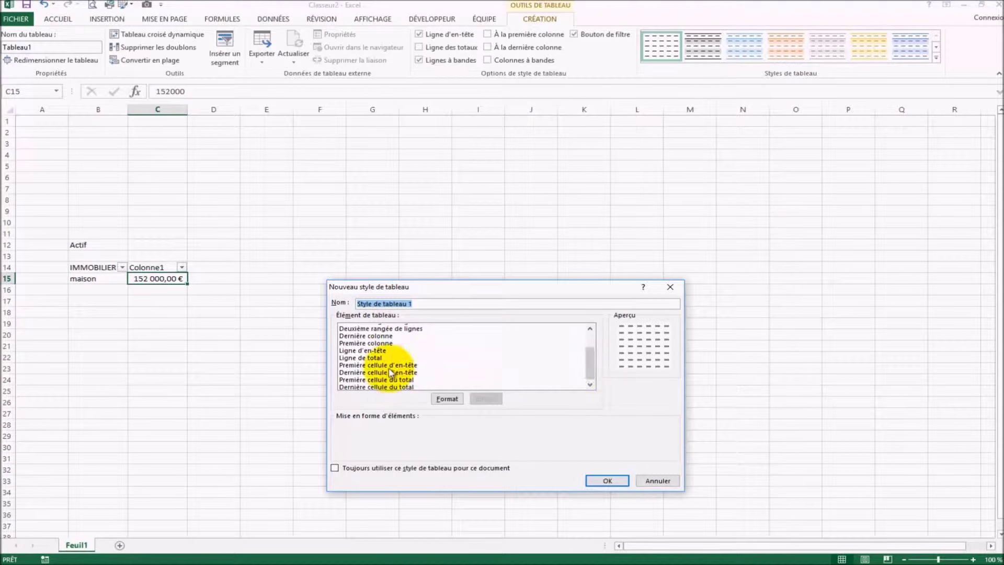
{"action": "left_click", "coordinate": [393, 358]}
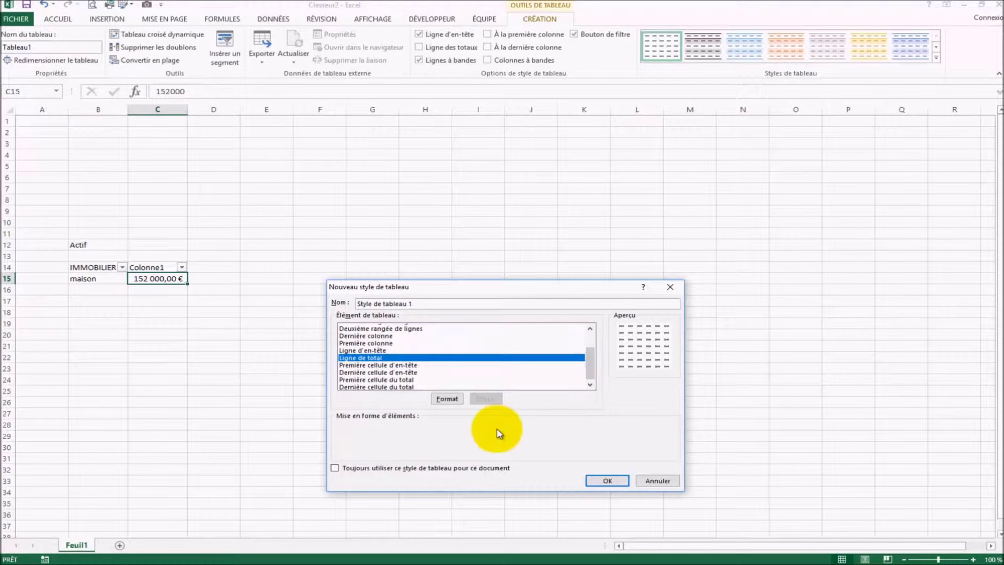
{"action": "left_click", "coordinate": [447, 398]}
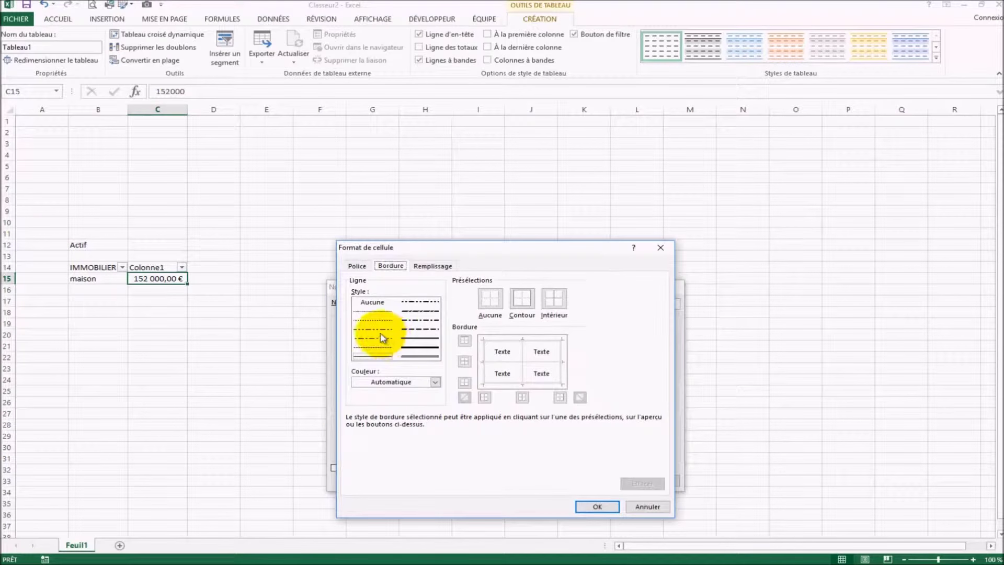
- Give the new style's total row a dotted top border and save Style de tableau 1
{"action": "left_click", "coordinate": [366, 329]}
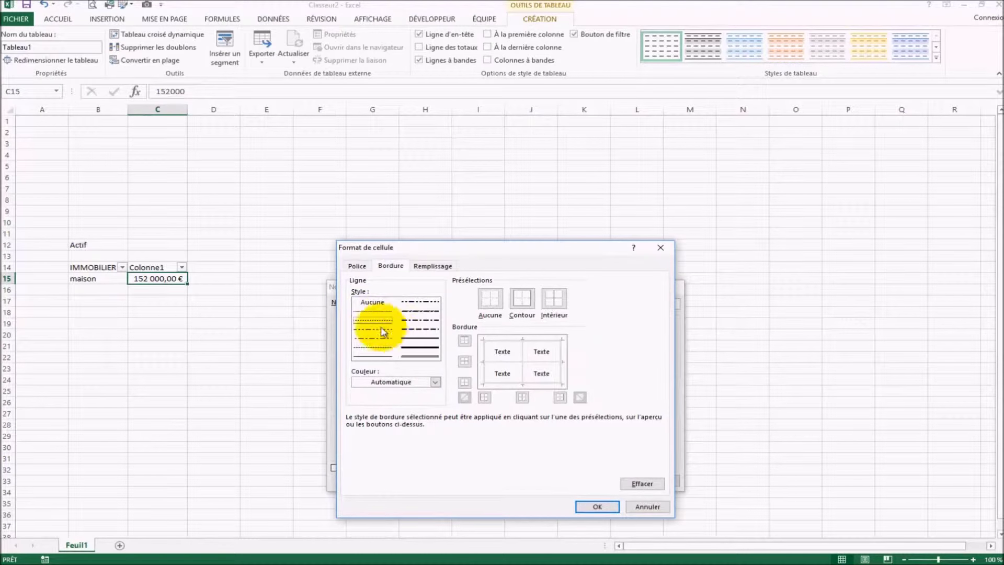
{"action": "left_click", "coordinate": [369, 319]}
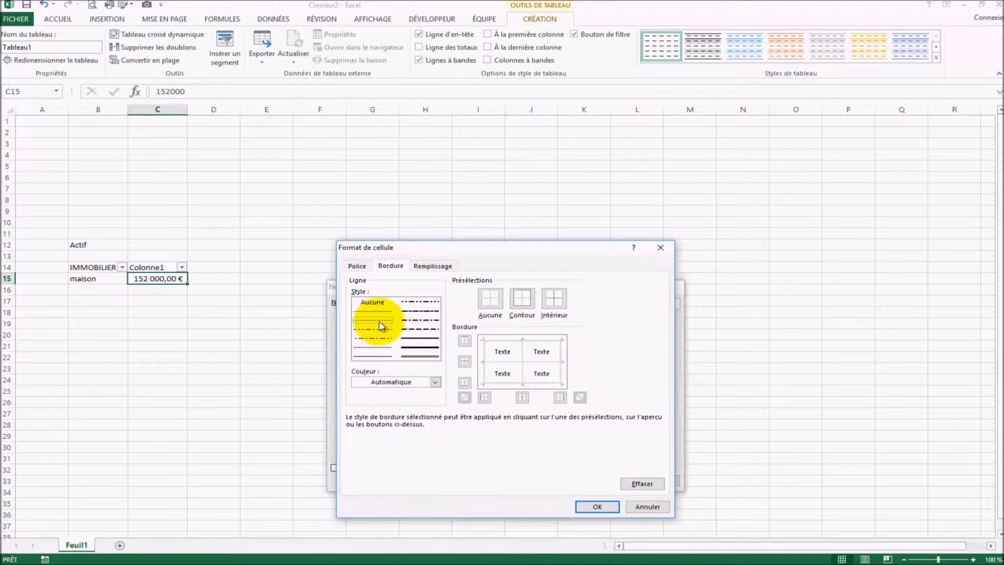
{"action": "left_click", "coordinate": [464, 382]}
{"action": "left_click", "coordinate": [465, 382]}
{"action": "left_click", "coordinate": [464, 341]}
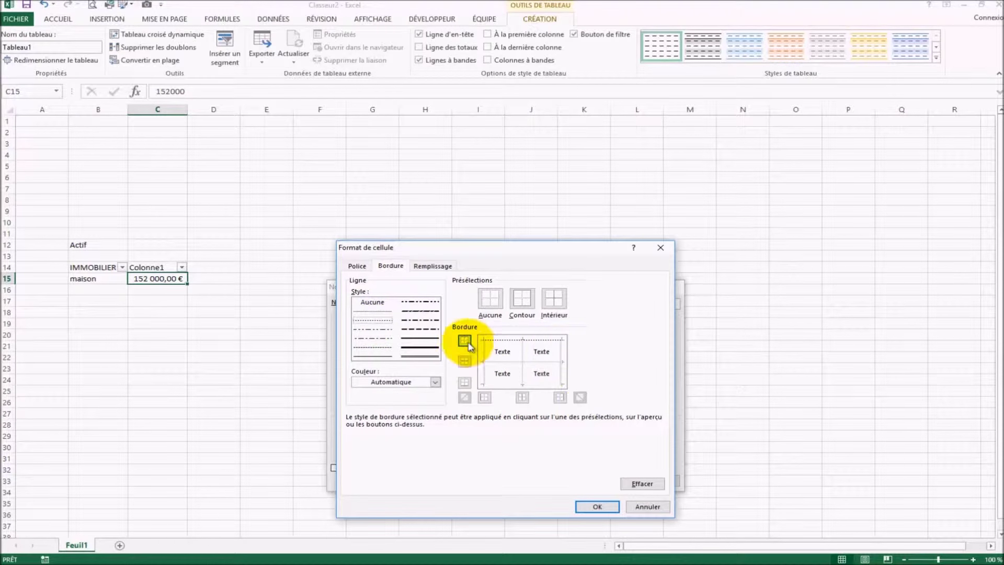
{"action": "left_click", "coordinate": [597, 506]}
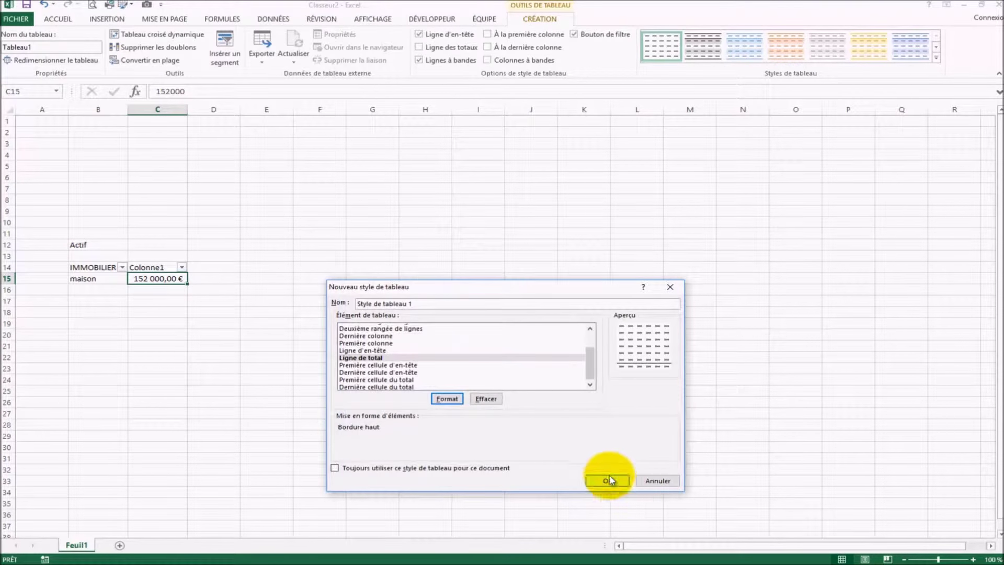
{"action": "left_click", "coordinate": [608, 481]}
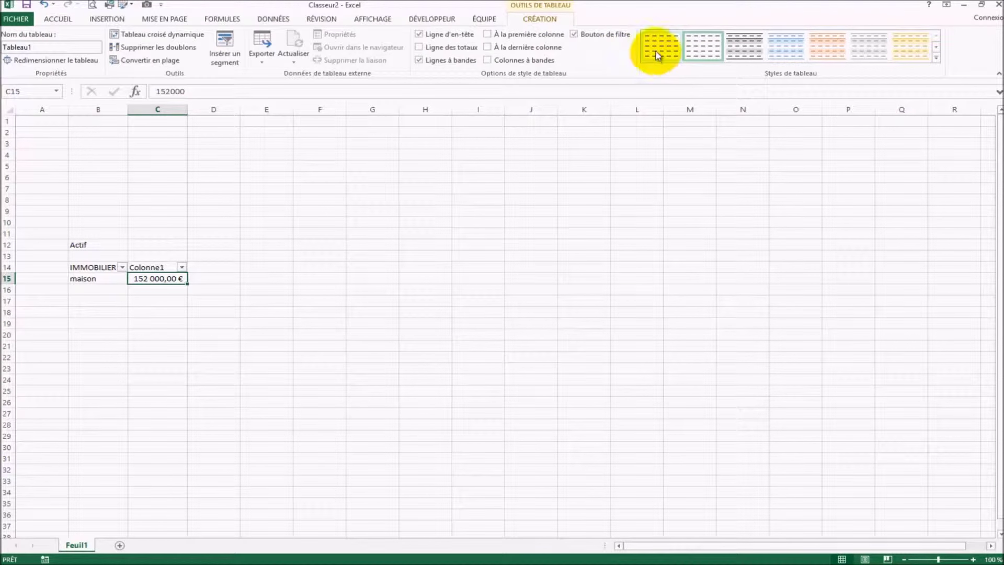
- Apply the custom style to Tableau1 and turn off its filter buttons
{"action": "left_click", "coordinate": [149, 268]}
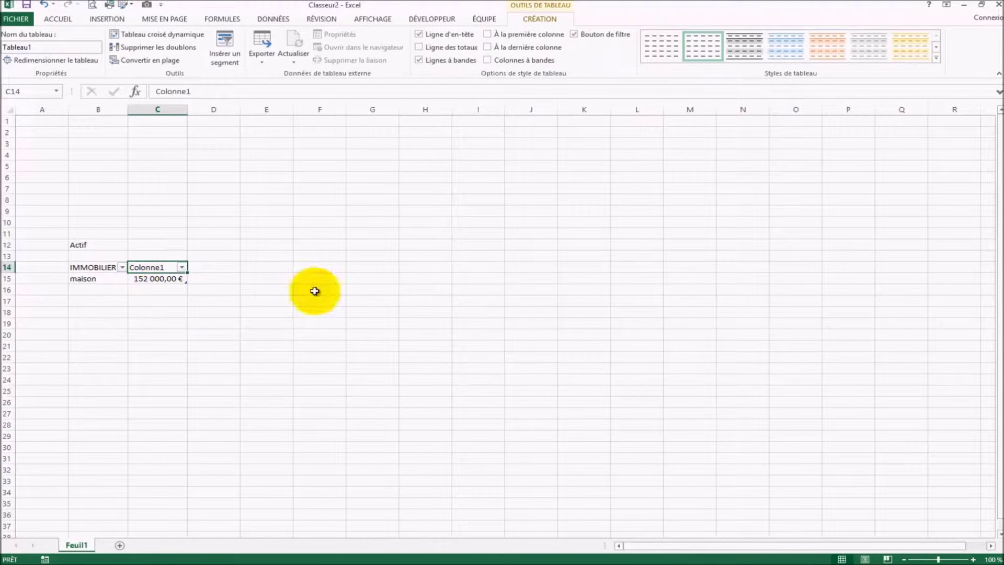
{"action": "left_click", "coordinate": [664, 51]}
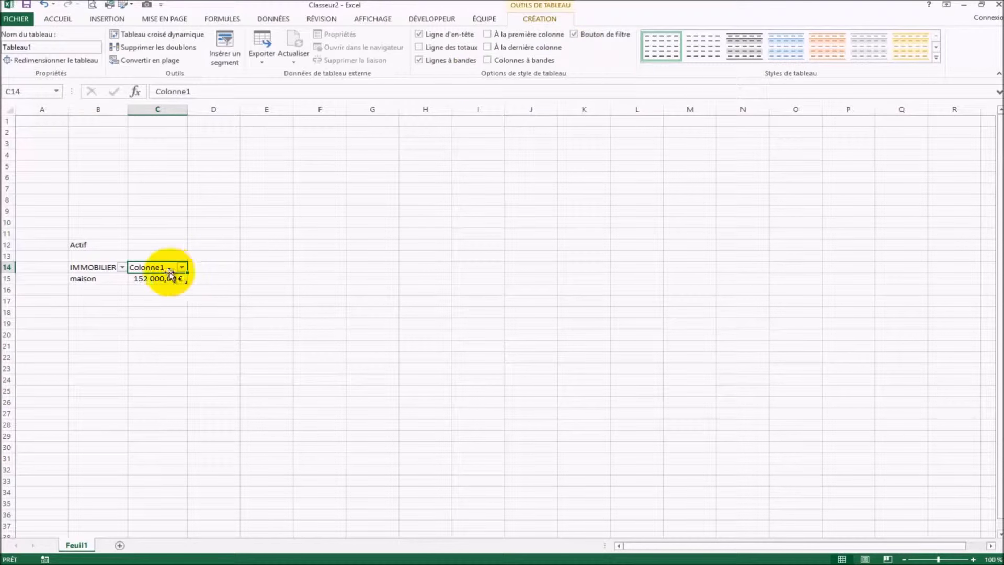
{"action": "left_click", "coordinate": [575, 35]}
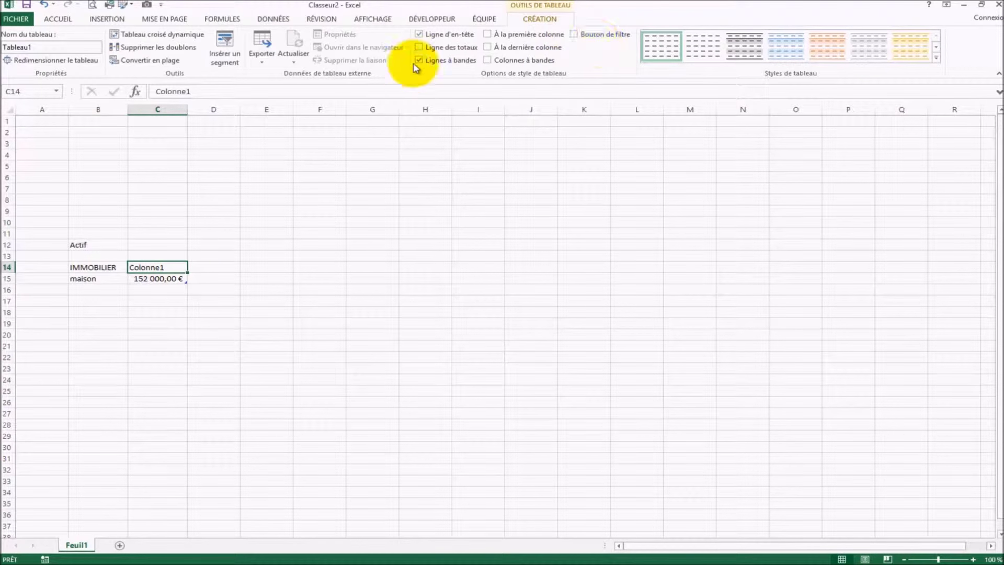
- Turn on the Total row for the IMMOBILIER table
{"action": "left_click", "coordinate": [420, 48]}
{"action": "left_click", "coordinate": [265, 302]}
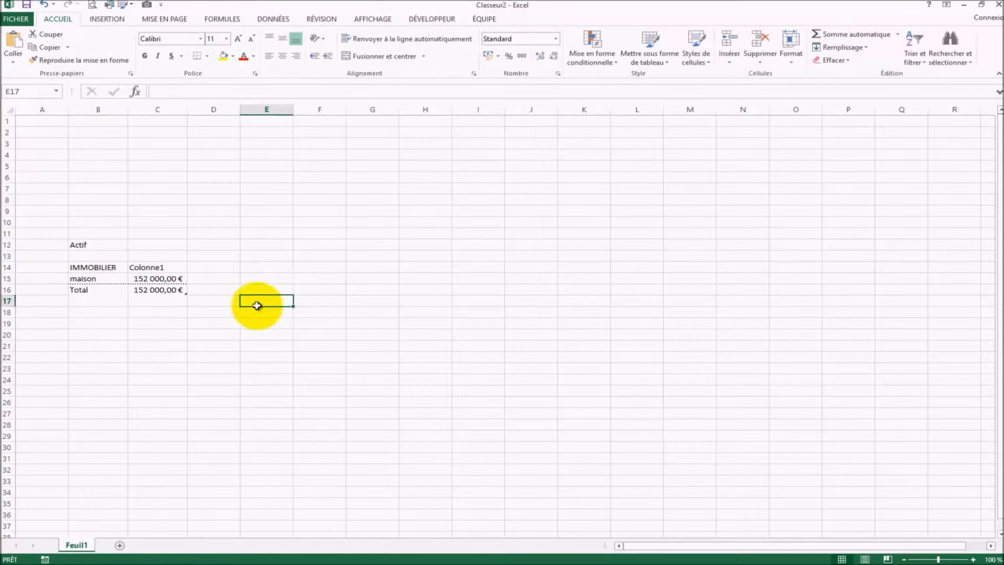
{"action": "left_click", "coordinate": [171, 283]}
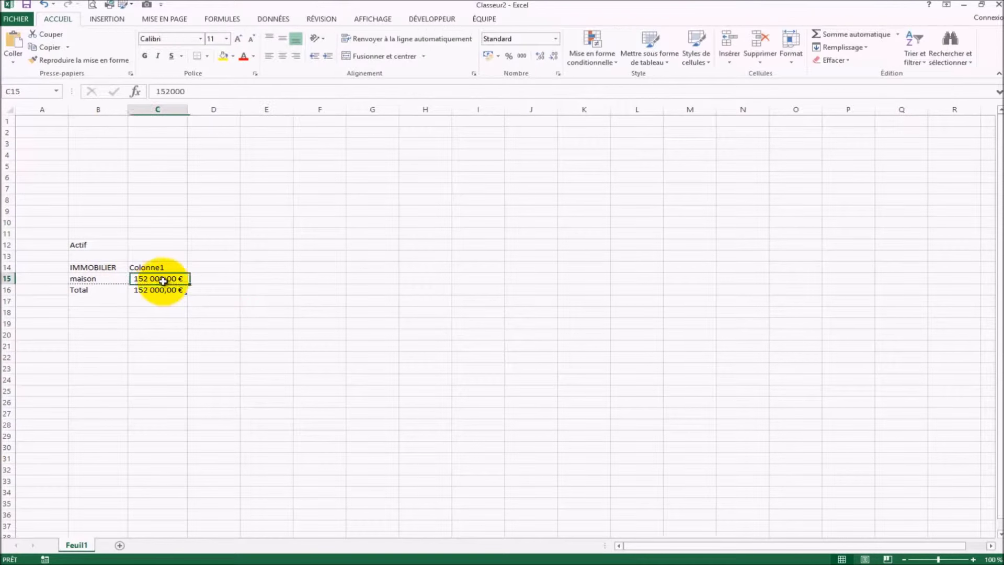
- Add a caravane row worth 52000 above Total, bringing the total to 204 000,00 €
{"action": "key", "text": "Tab"}
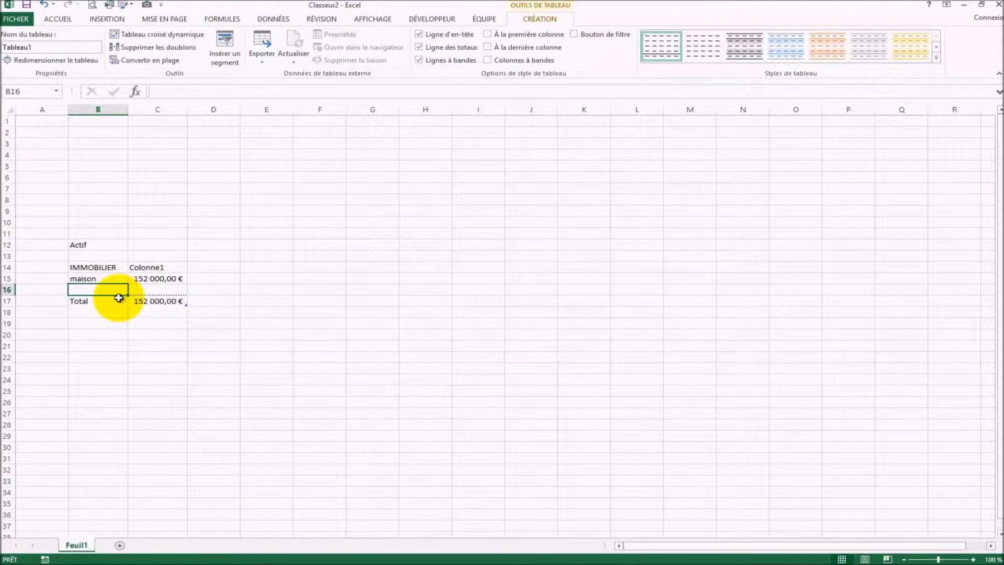
{"action": "type", "text": "caravane"}
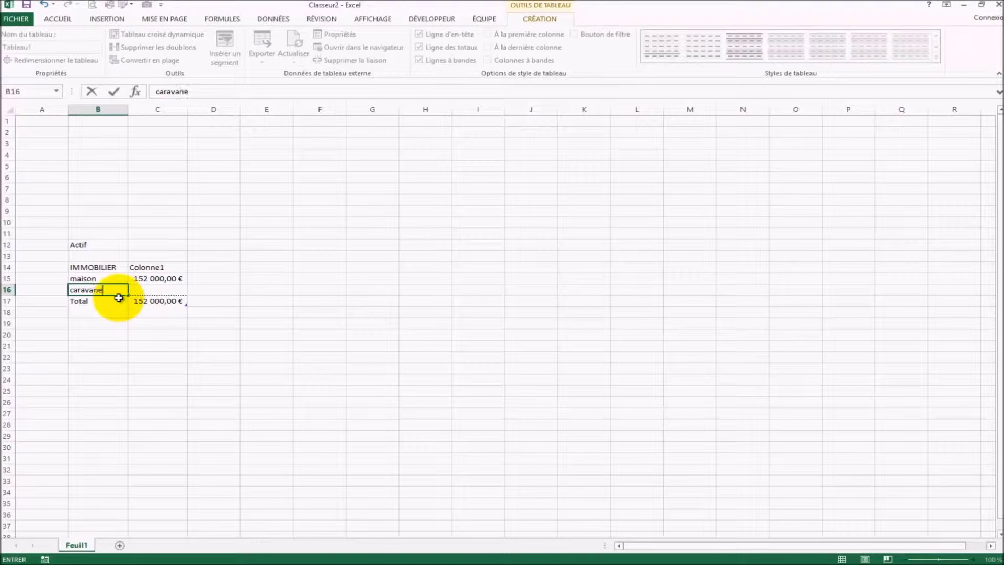
{"action": "key", "text": "Tab"}
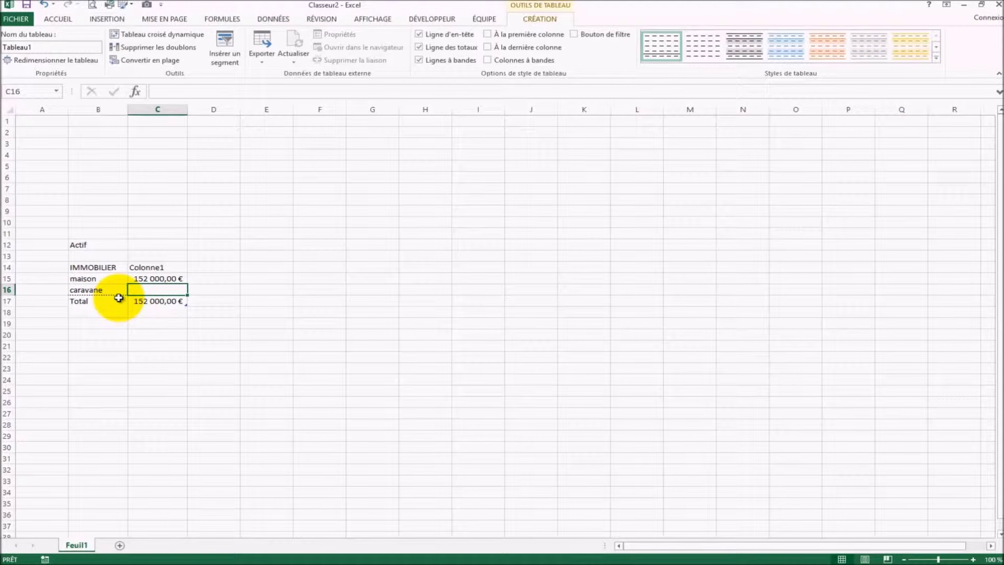
{"action": "type", "text": "52000"}
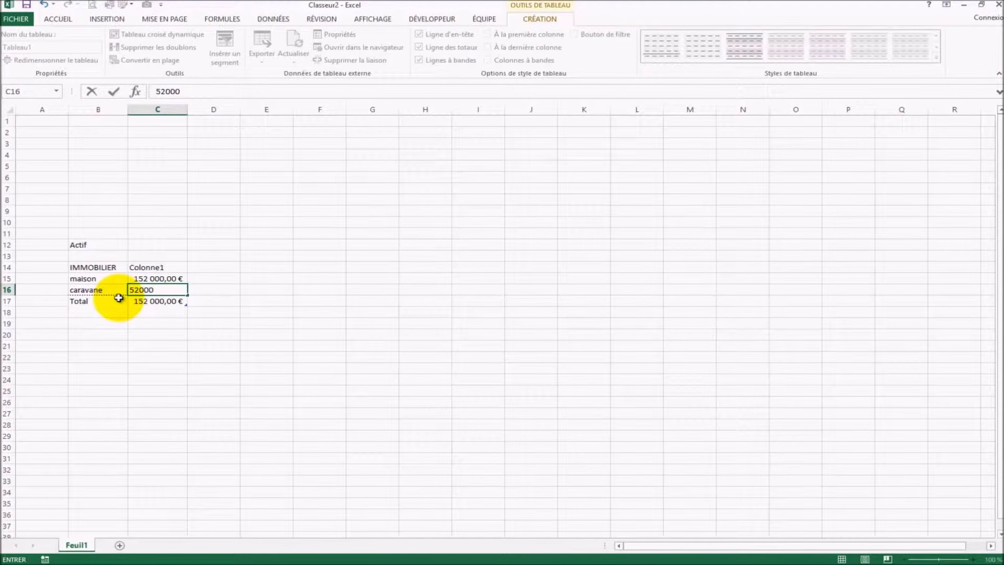
{"action": "key", "text": "Return"}
{"action": "left_click_drag", "start_coordinate": [78, 302], "coordinate": [147, 301]}
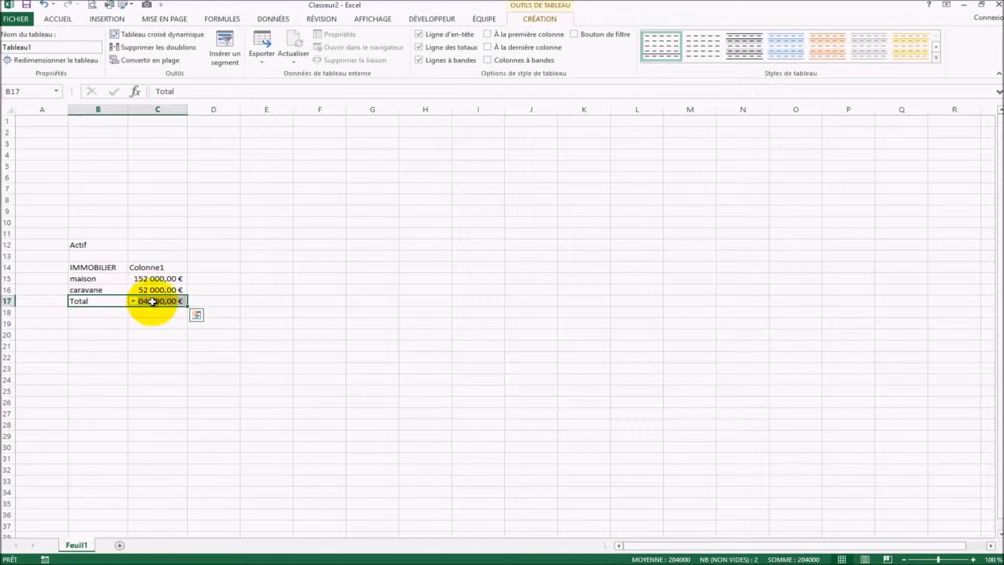
- Check the total's sum, then clear the Colonne1 header text in C14
{"action": "left_click", "coordinate": [152, 325]}
{"action": "left_click", "coordinate": [156, 302]}
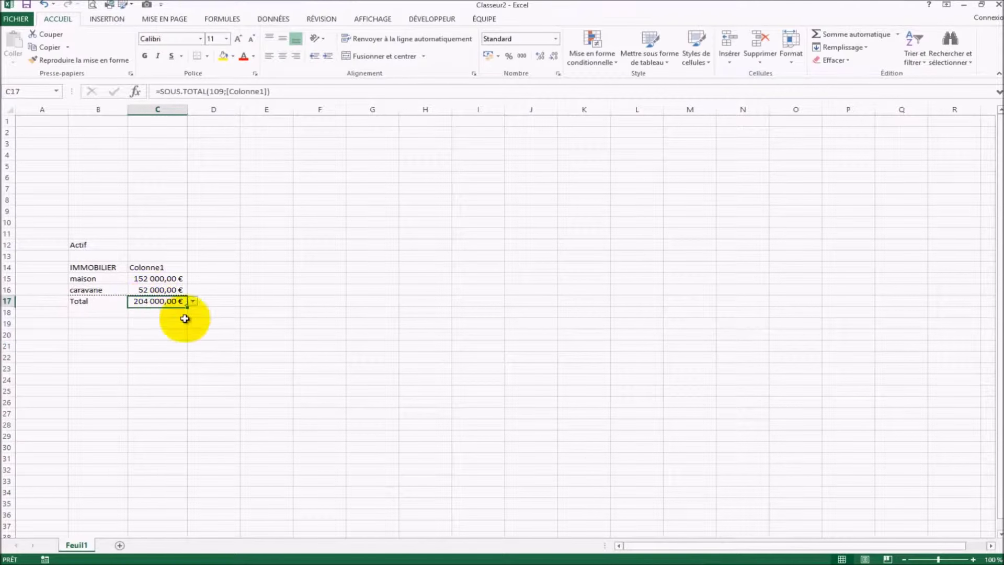
{"action": "left_click_drag", "start_coordinate": [157, 278], "coordinate": [157, 290]}
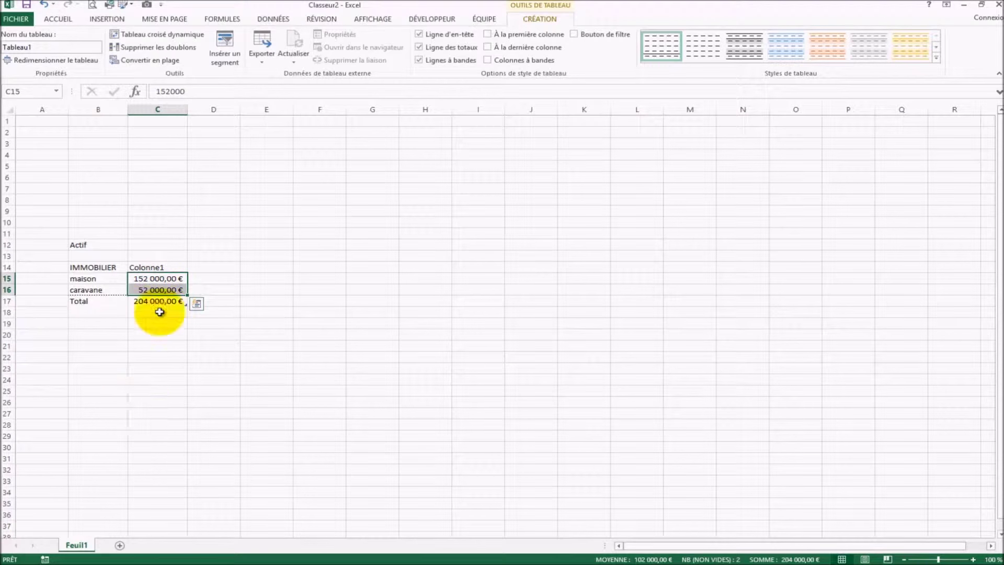
{"action": "left_click", "coordinate": [156, 267]}
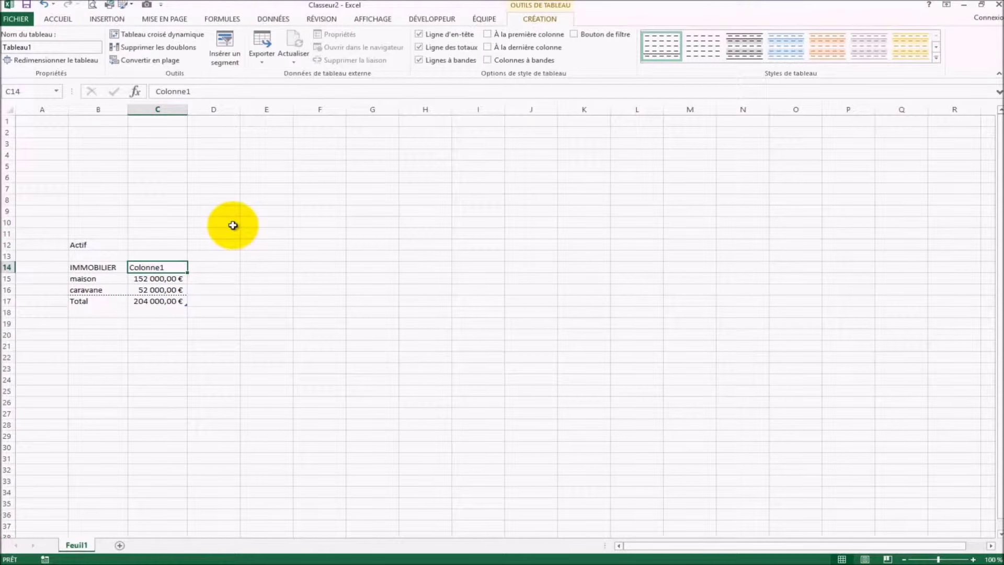
{"action": "key", "text": "BackSpace"}
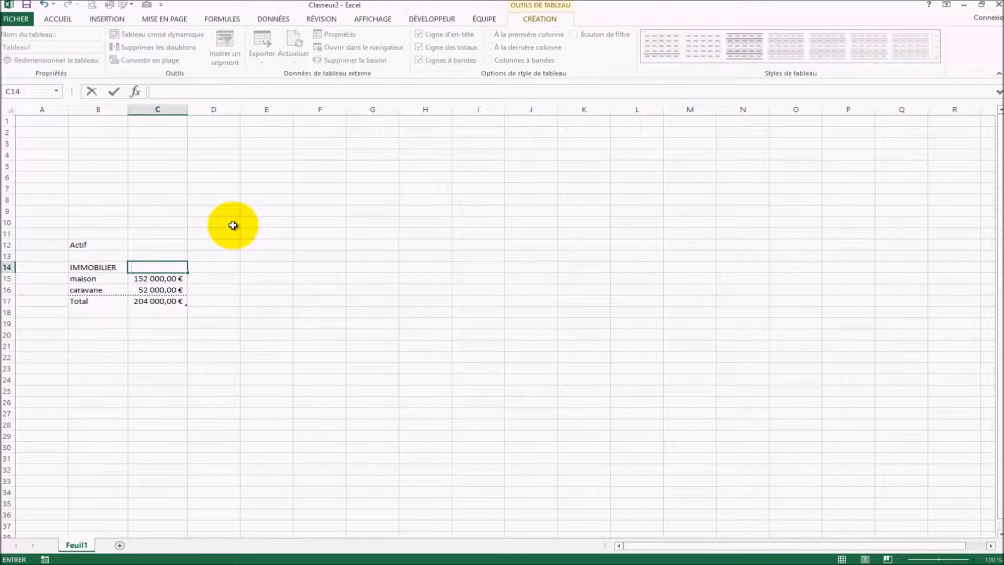
{"action": "left_click", "coordinate": [249, 342]}
- Rename the total label in B17 to Total Immobilier
{"action": "left_click", "coordinate": [91, 302]}
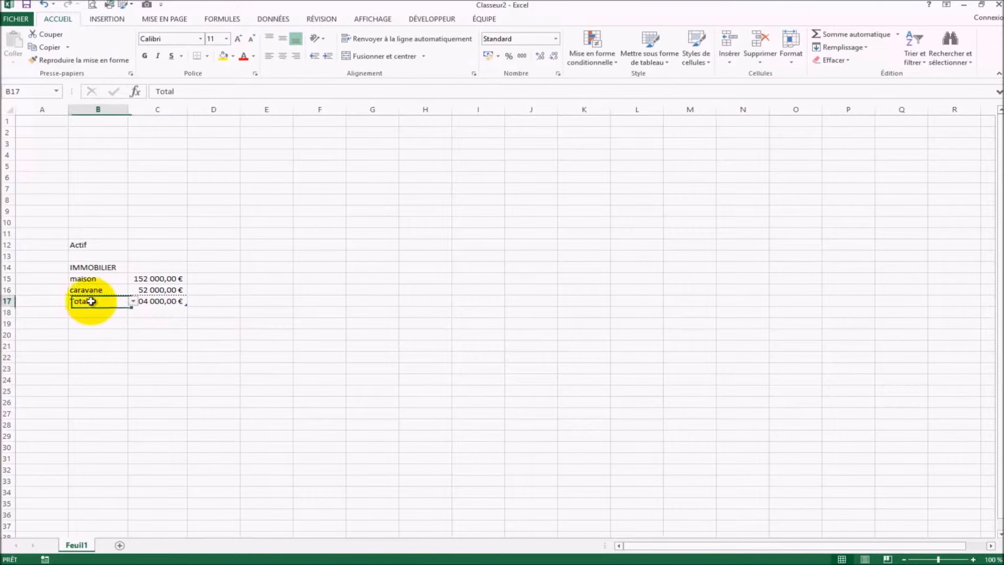
{"action": "left_click", "coordinate": [189, 94]}
{"action": "type", "text": "Immobi"}
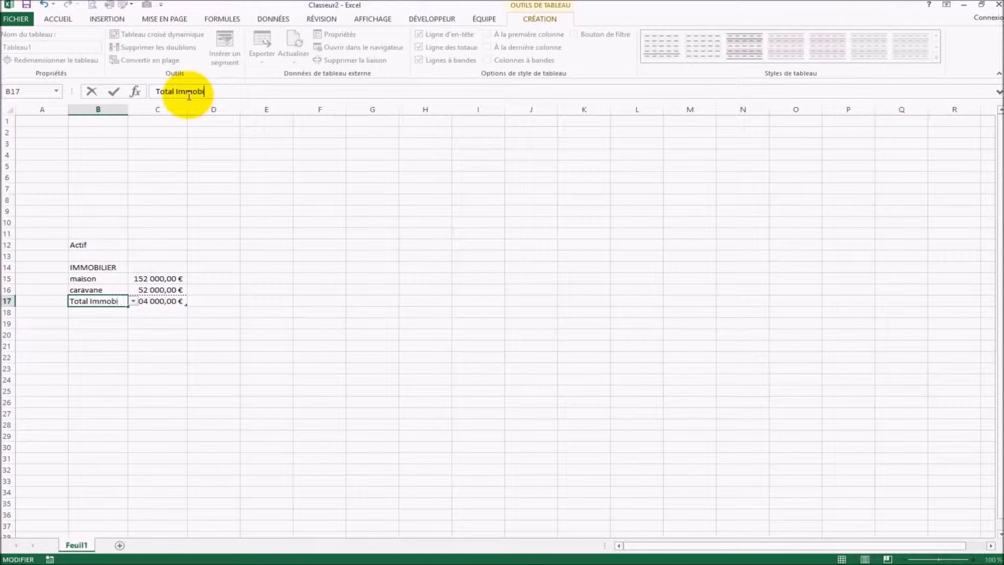
{"action": "type", "text": "lier"}
{"action": "left_click", "coordinate": [273, 369]}
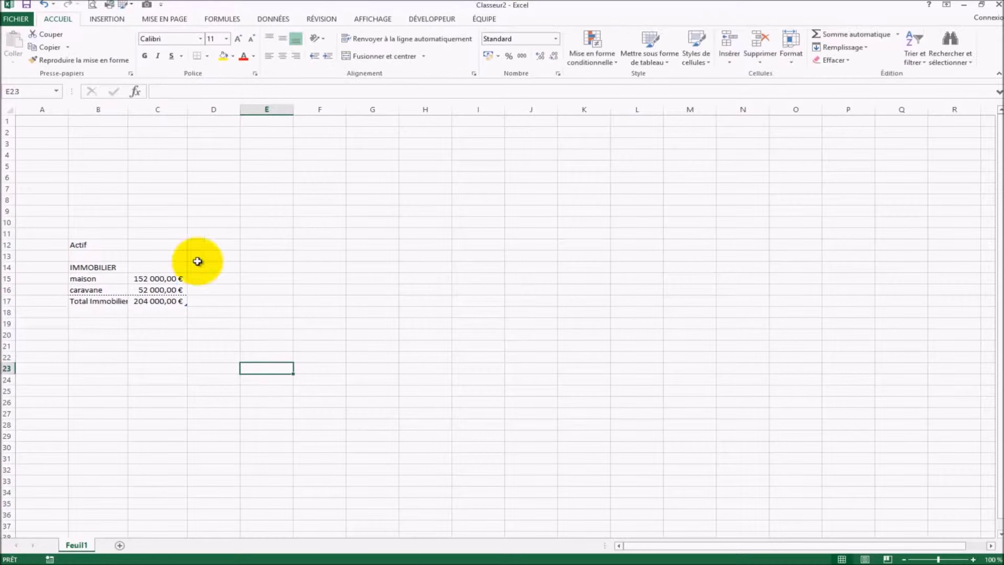
- Try merging B18:C18, undo it, and enter the LIQUIDE heading in B19
{"action": "left_click_drag", "start_coordinate": [86, 313], "coordinate": [176, 315]}
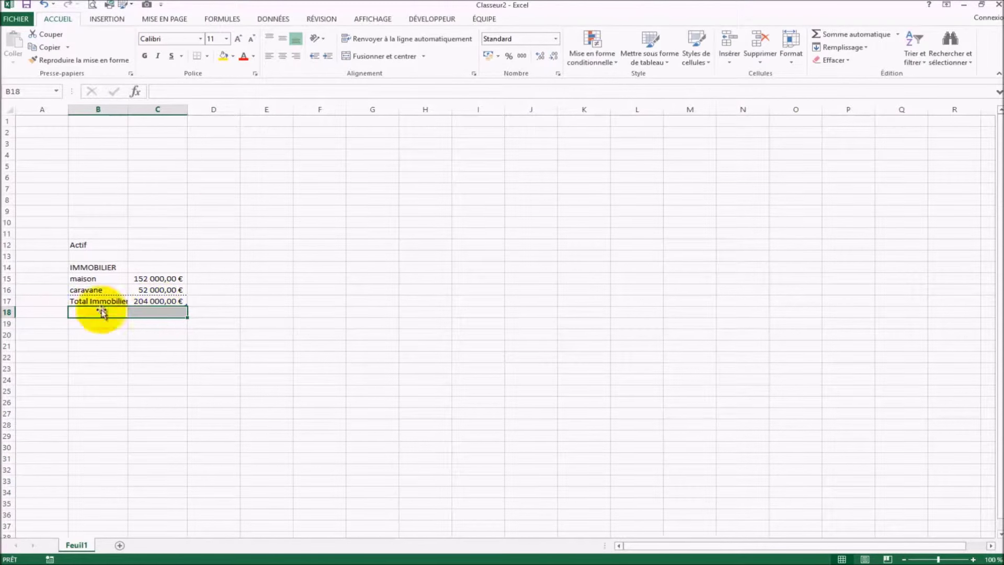
{"action": "left_click", "coordinate": [361, 57]}
{"action": "left_click", "coordinate": [168, 366]}
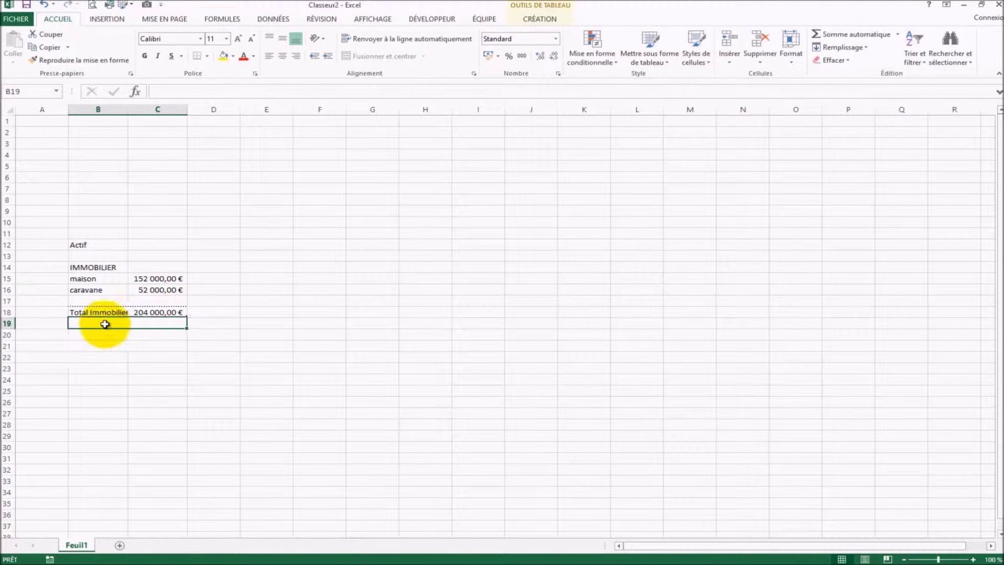
{"action": "left_click", "coordinate": [129, 323]}
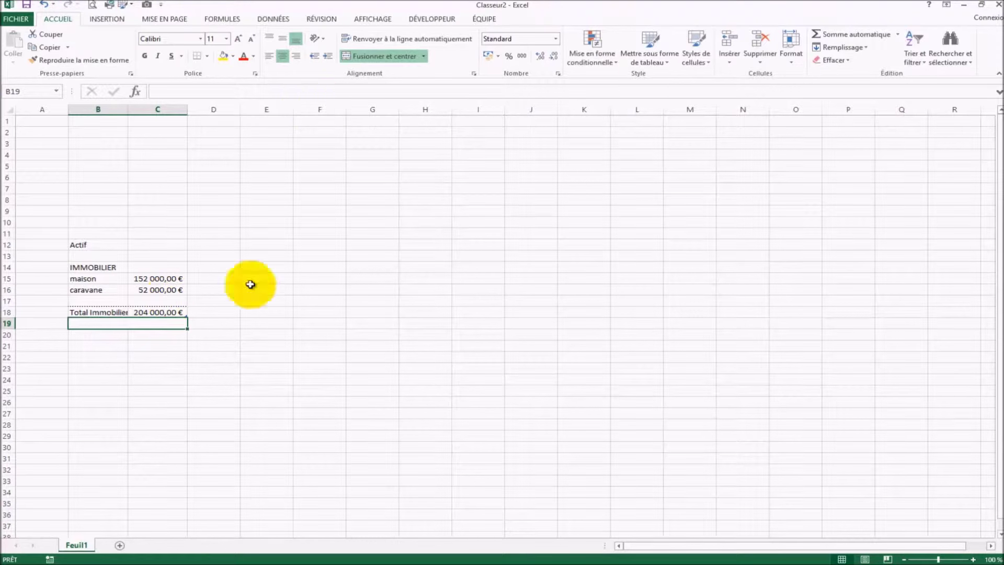
{"action": "left_click", "coordinate": [47, 7]}
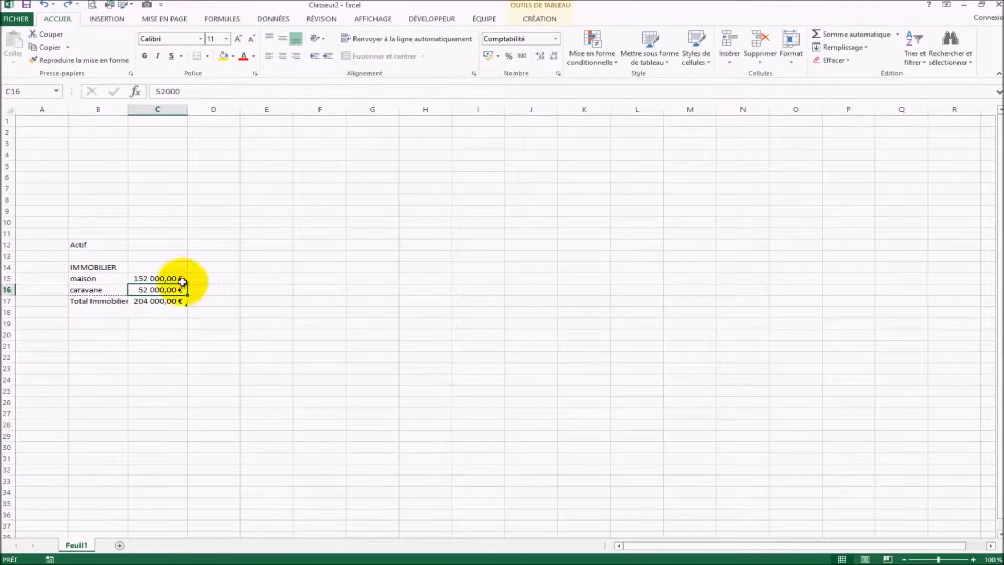
{"action": "left_click", "coordinate": [87, 323]}
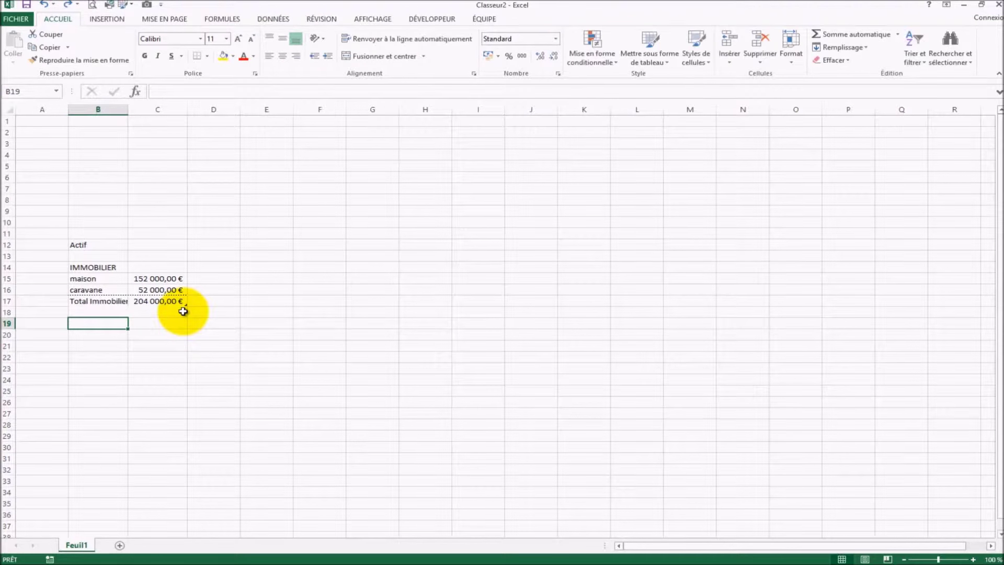
{"action": "type", "text": "LIQUIDE"}
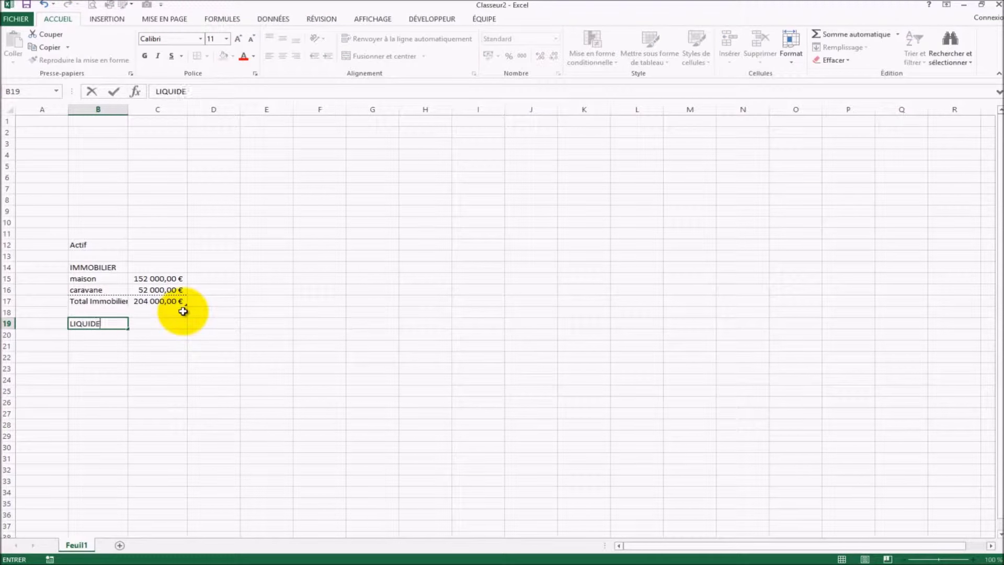
{"action": "key", "text": "Return"}
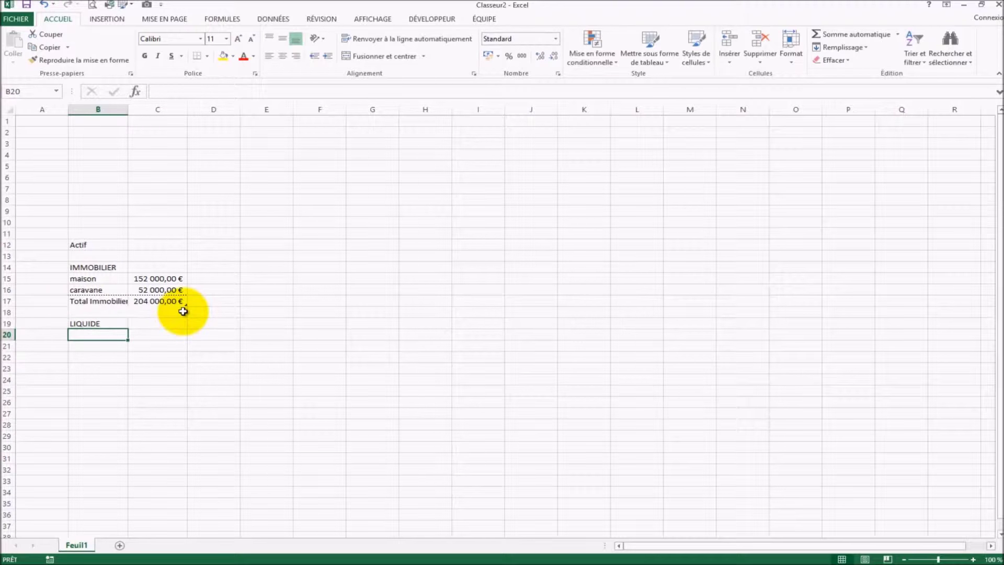
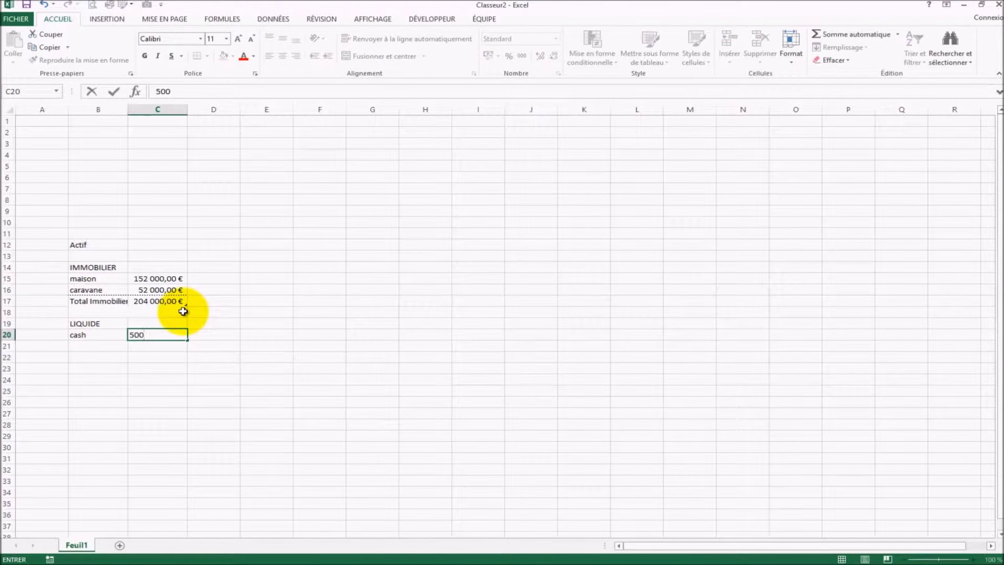
- Enter cash 500 and 'compte à vue 1' with 1500 in the LIQUIDE list
{"action": "key", "text": "Return"}
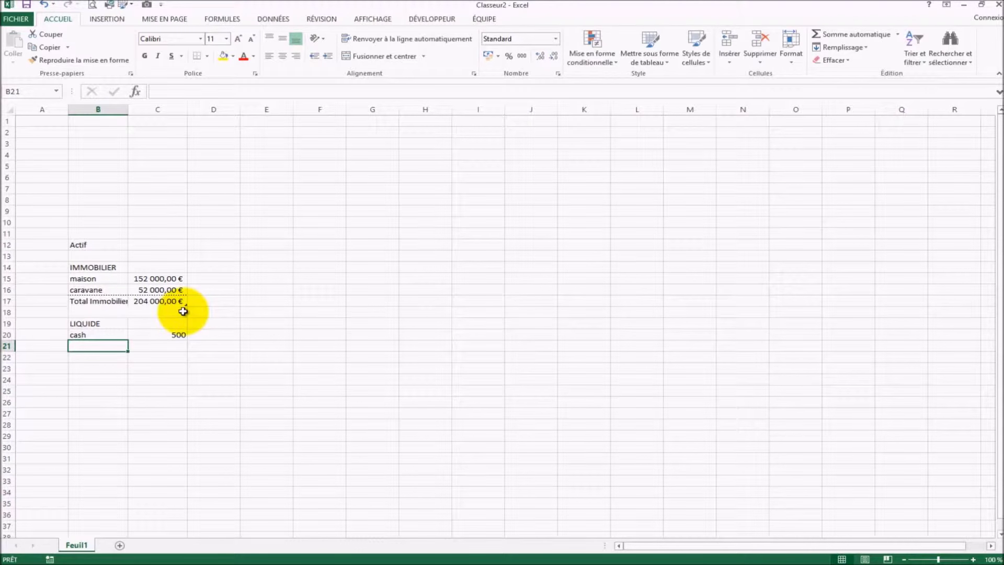
{"action": "type", "text": "compte à vue"}
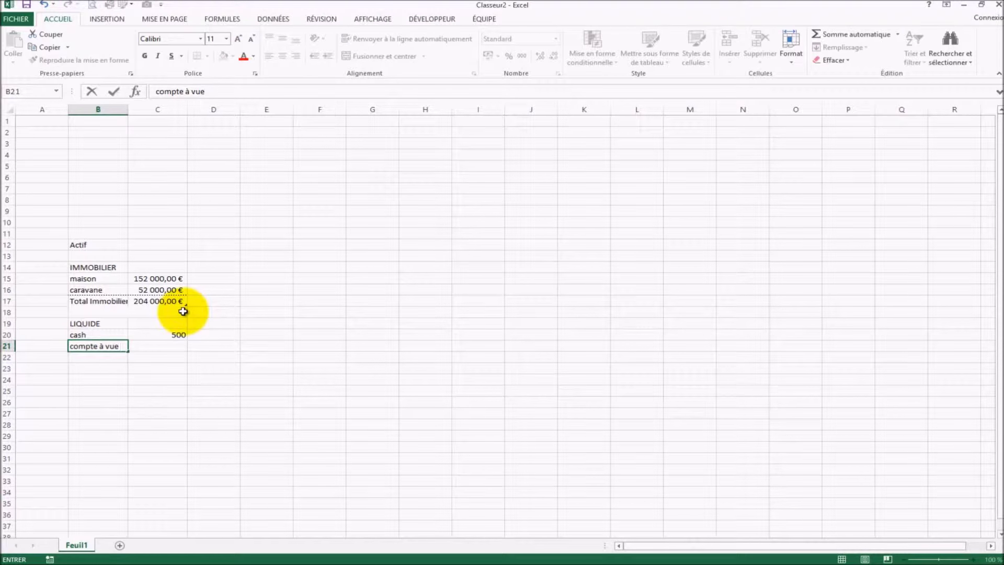
{"action": "type", "text": " 1"}
{"action": "key", "text": "Tab"}
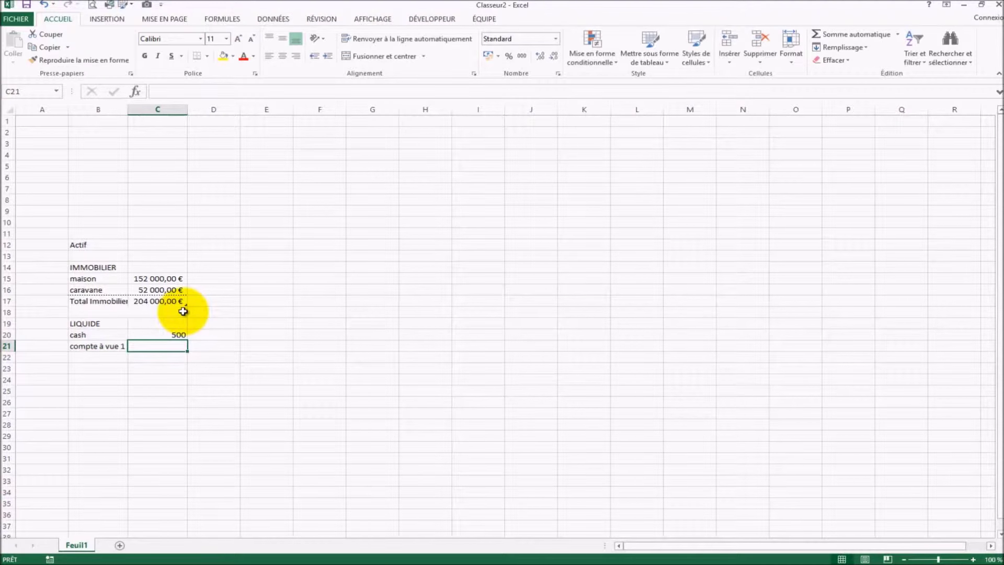
{"action": "type", "text": "1500"}
{"action": "key", "text": "Return"}
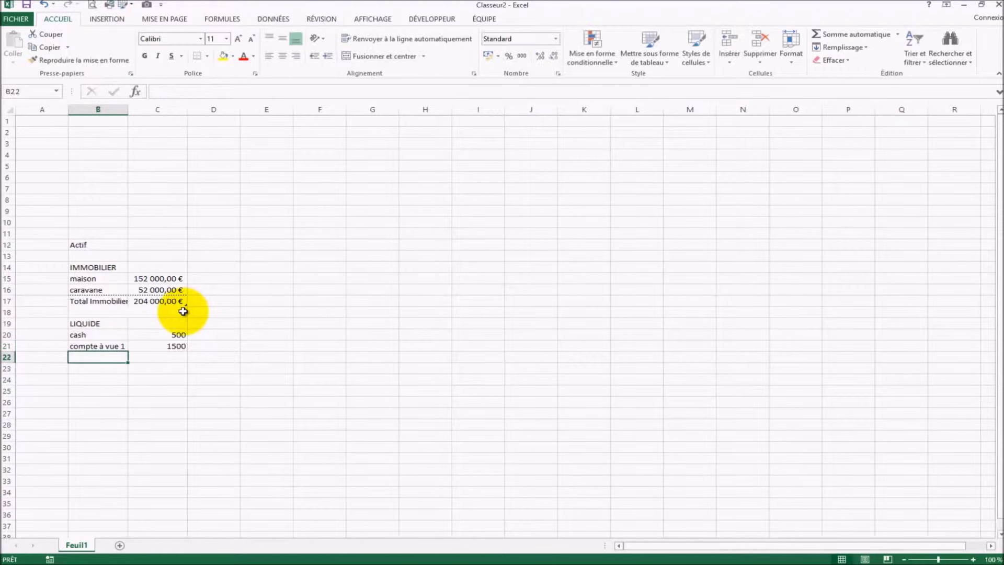
- Add 'compte à vue 2' with 650 and 'compte d'épargne' with 15000
{"action": "type", "text": "compte à vue 1"}
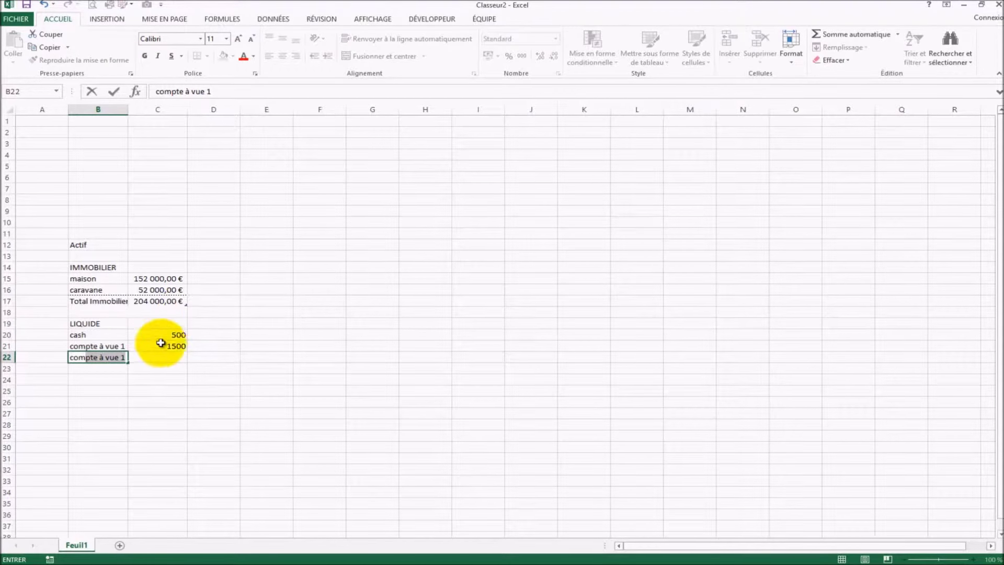
{"action": "double_click", "coordinate": [124, 357]}
{"action": "type", "text": "2"}
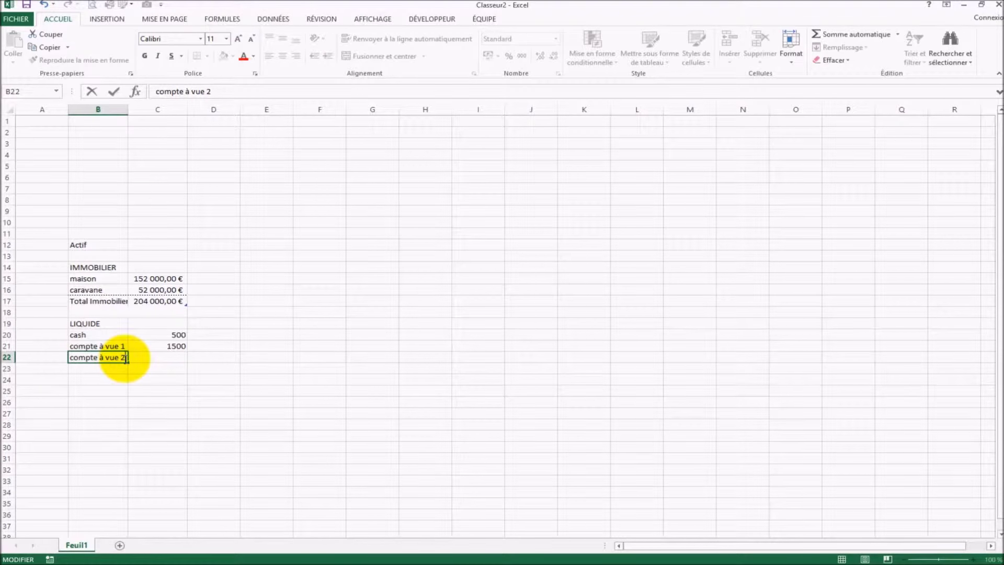
{"action": "key", "text": "Tab"}
{"action": "type", "text": "65"}
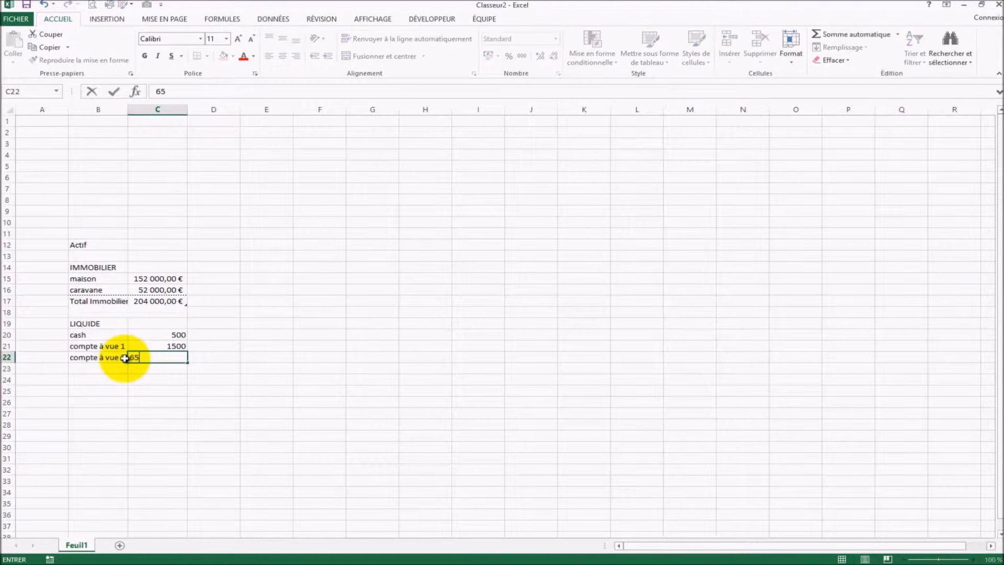
{"action": "key", "text": "Return"}
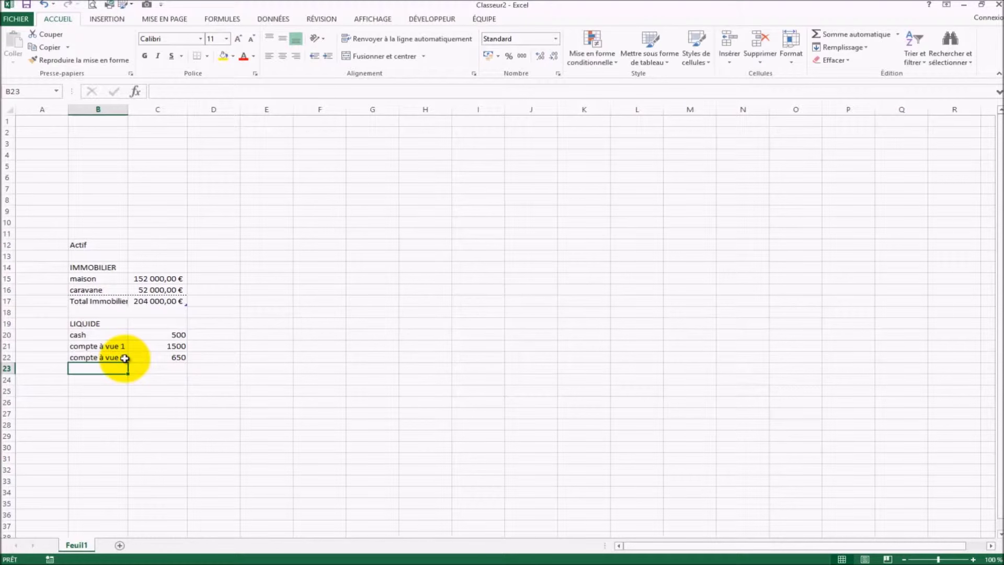
{"action": "type", "text": "compte d'épargn"}
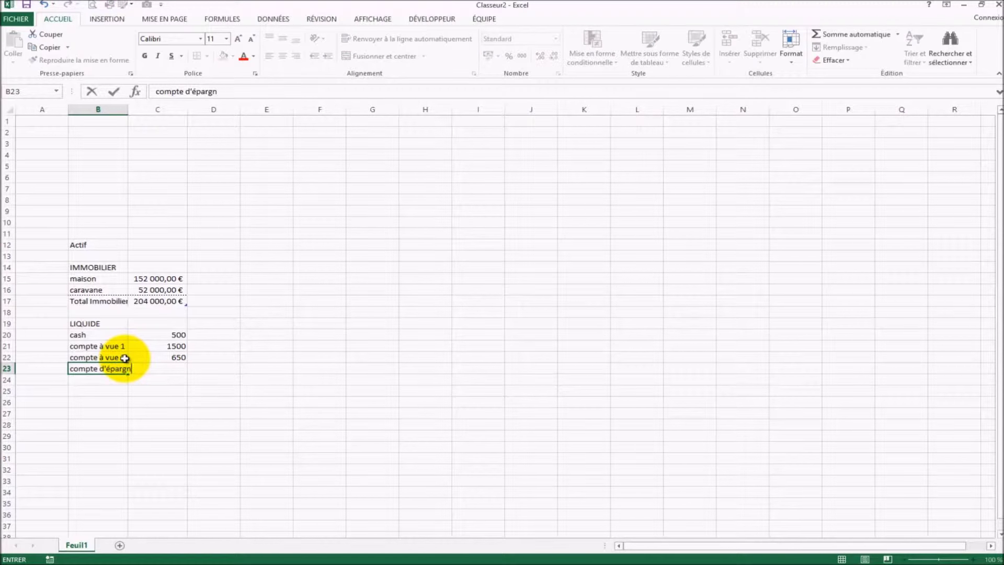
{"action": "type", "text": "e"}
{"action": "key", "text": "Tab"}
{"action": "type", "text": "15"}
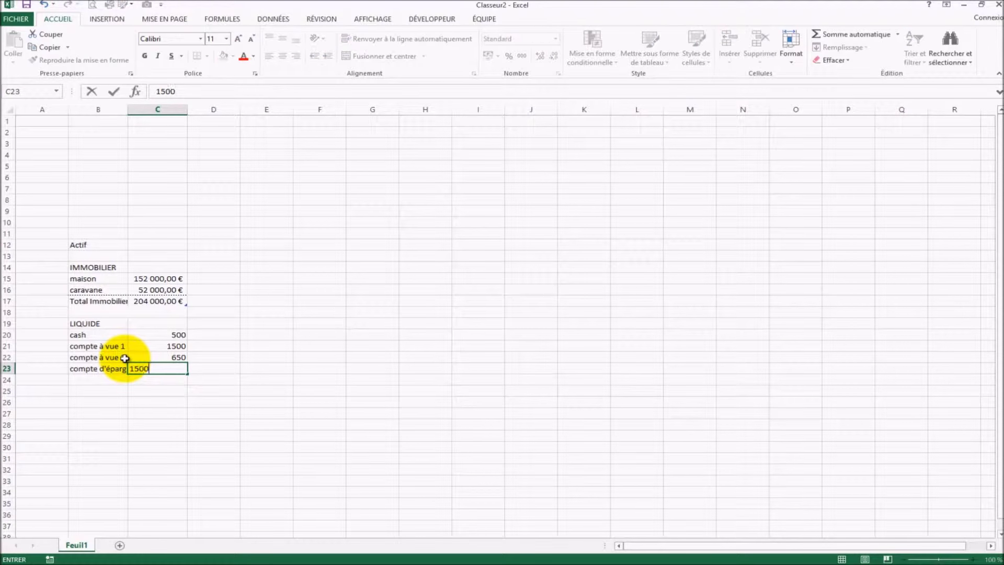
{"action": "left_click", "coordinate": [124, 358]}
- Format the LIQUIDE amounts in column C as euro accounting values
{"action": "left_click_drag", "start_coordinate": [173, 335], "coordinate": [179, 369]}
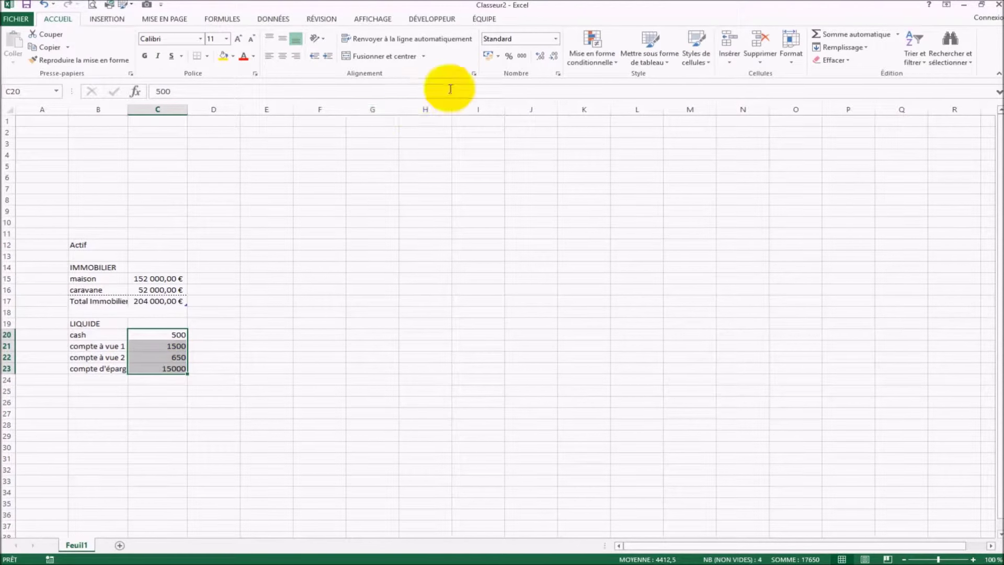
{"action": "left_click", "coordinate": [488, 55]}
{"action": "left_click", "coordinate": [426, 335]}
{"action": "left_click", "coordinate": [160, 412]}
{"action": "left_click", "coordinate": [167, 357]}
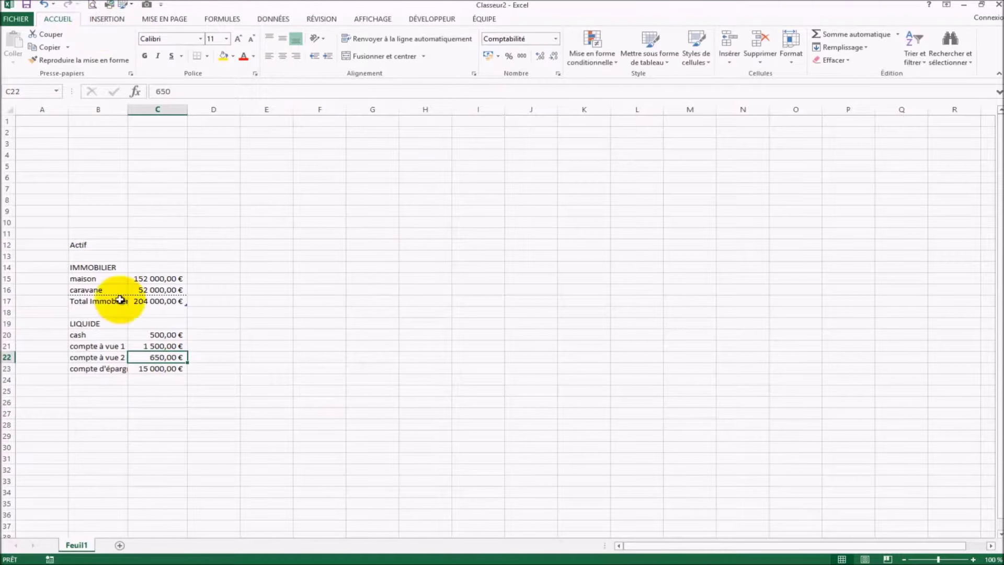
- Convert the LIQUIDE block B19:C23 into a table with headers and the blank style
{"action": "left_click", "coordinate": [86, 323]}
{"action": "left_click_drag", "start_coordinate": [134, 337], "coordinate": [162, 366]}
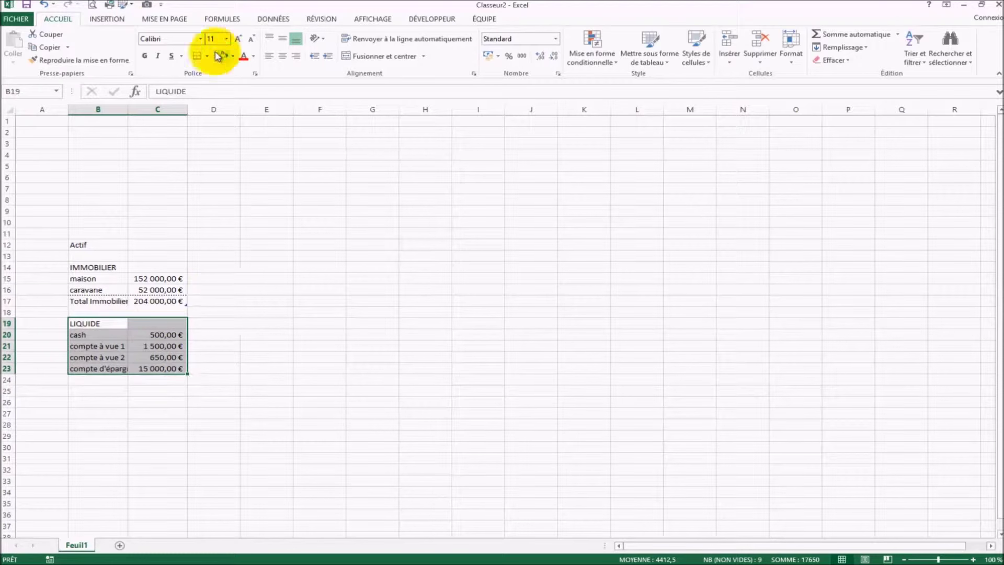
{"action": "left_click", "coordinate": [104, 18]}
{"action": "left_click", "coordinate": [124, 48]}
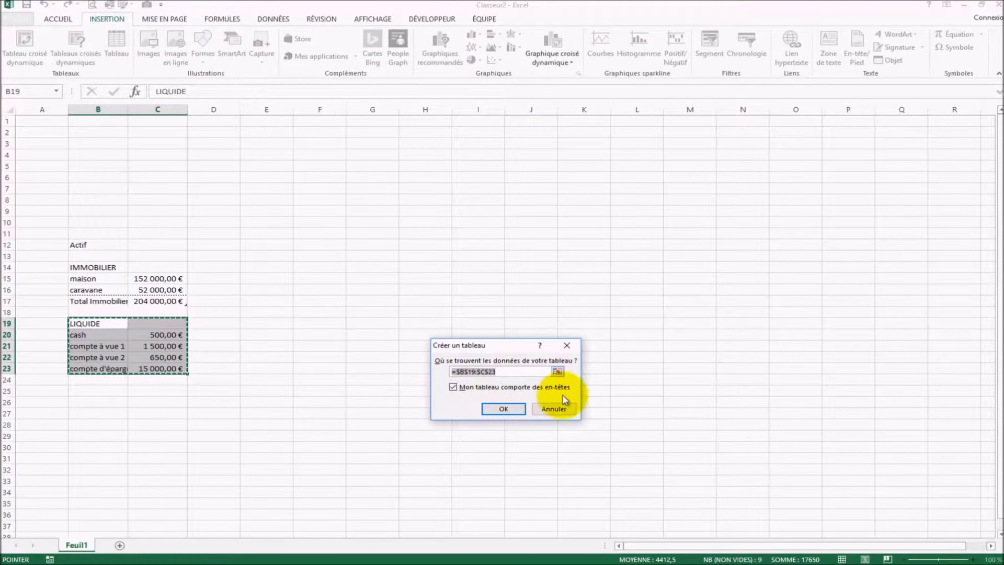
{"action": "left_click", "coordinate": [503, 409]}
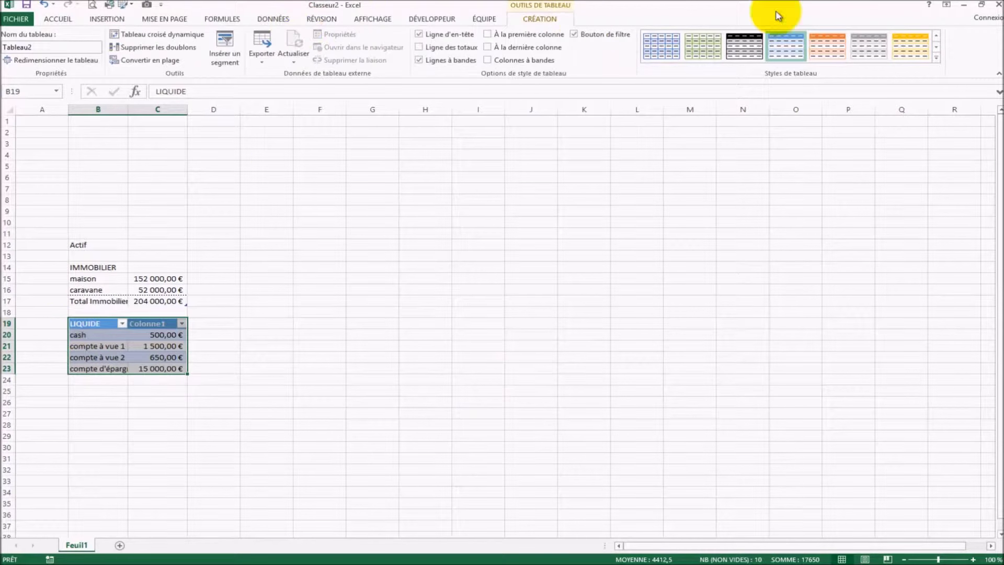
{"action": "left_click", "coordinate": [936, 58]}
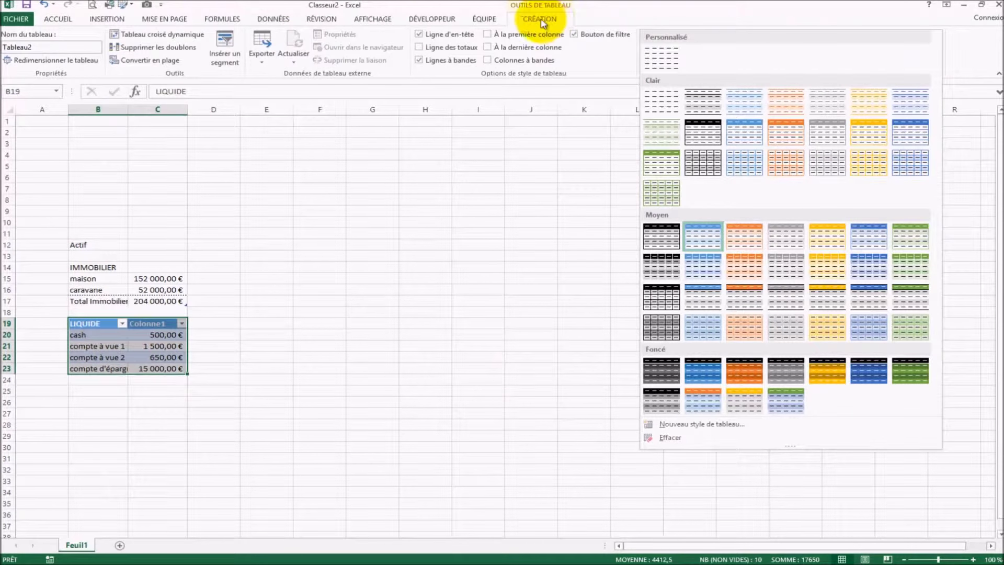
{"action": "left_click", "coordinate": [670, 61]}
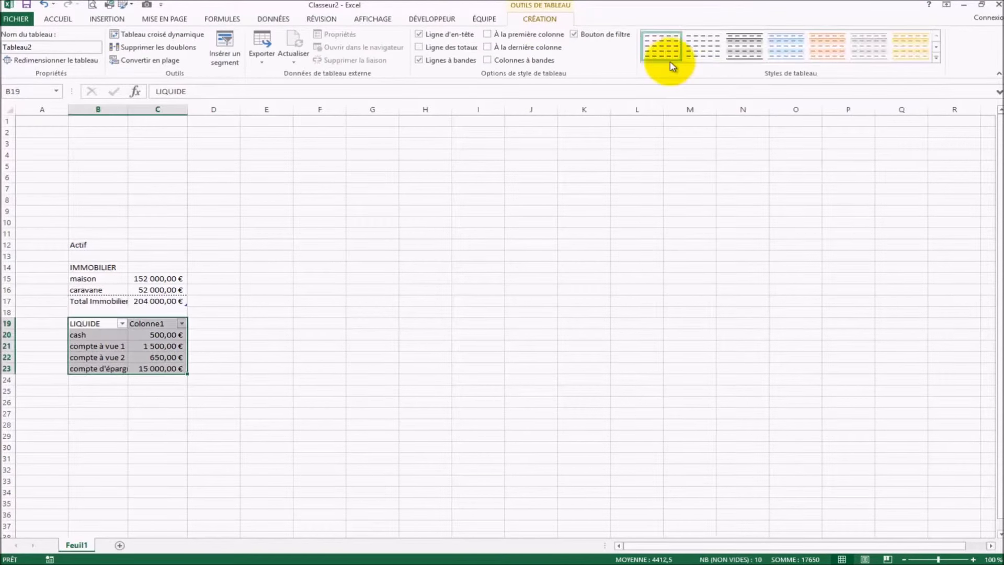
{"action": "left_click", "coordinate": [324, 369]}
- Hide the filter buttons, add a totals row of 17 650,00 €, and label it 'Total Liquide'
{"action": "left_click", "coordinate": [84, 357]}
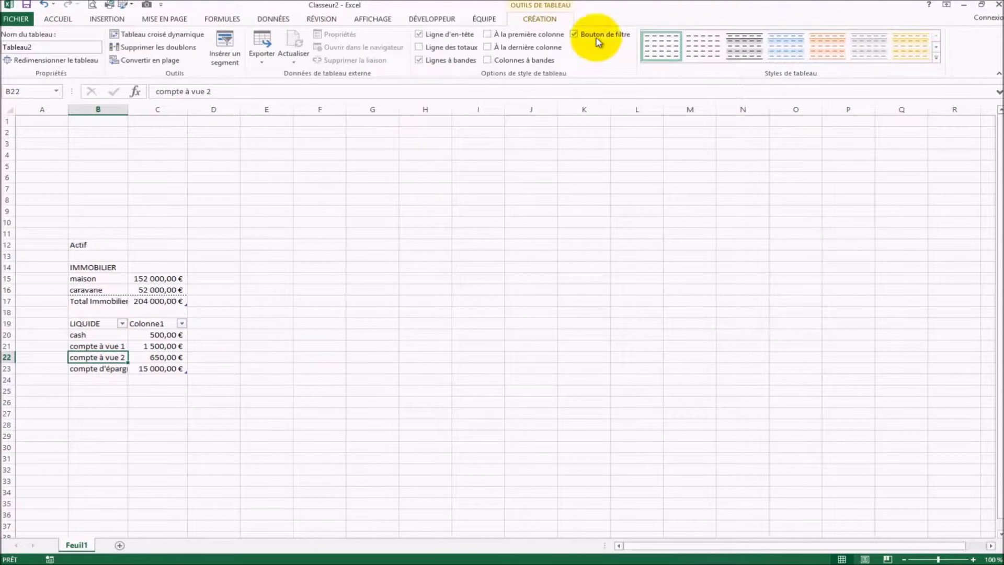
{"action": "left_click", "coordinate": [574, 34]}
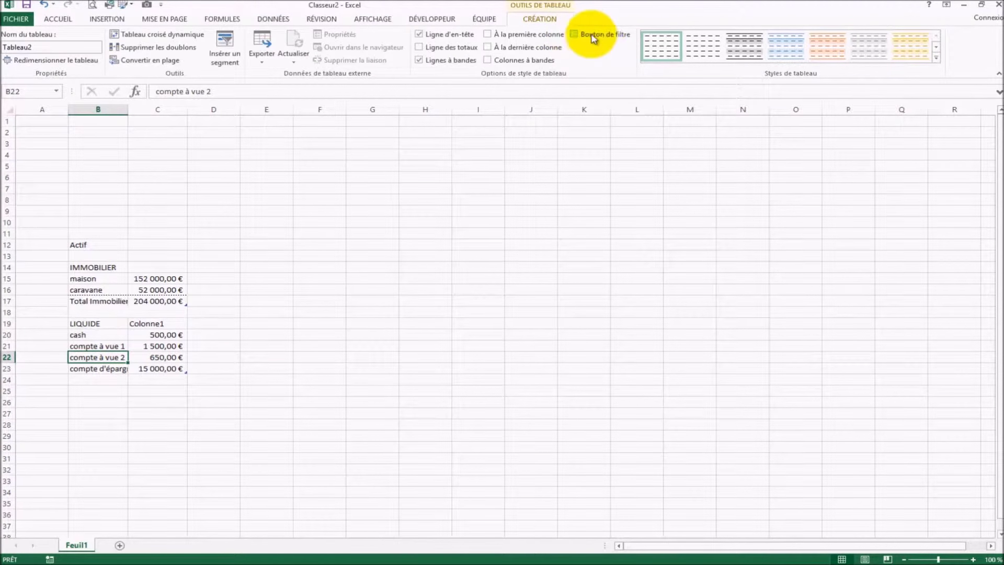
{"action": "left_click", "coordinate": [419, 47]}
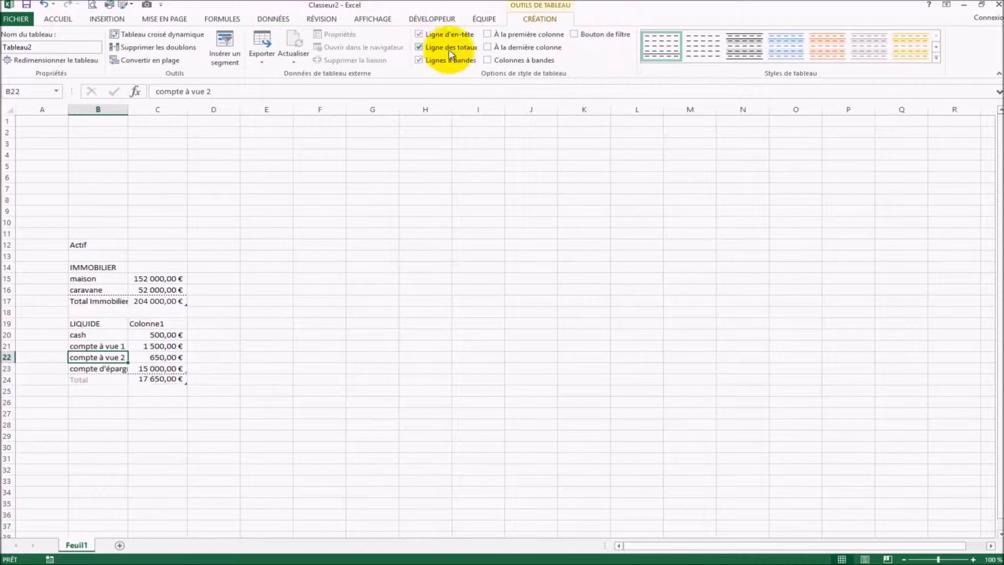
{"action": "left_click", "coordinate": [366, 313]}
{"action": "left_click", "coordinate": [173, 381]}
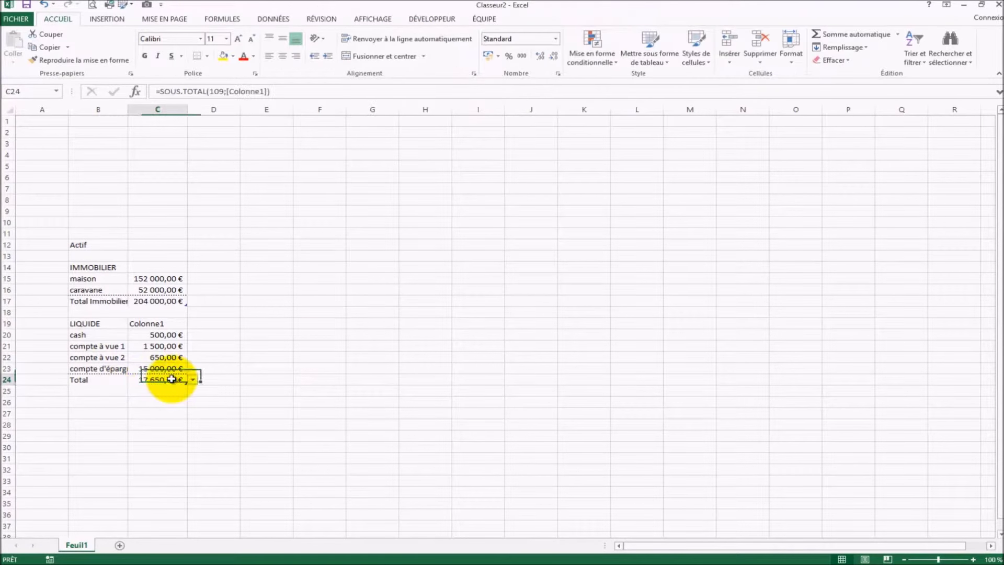
{"action": "left_click", "coordinate": [108, 382]}
{"action": "double_click", "coordinate": [116, 385]}
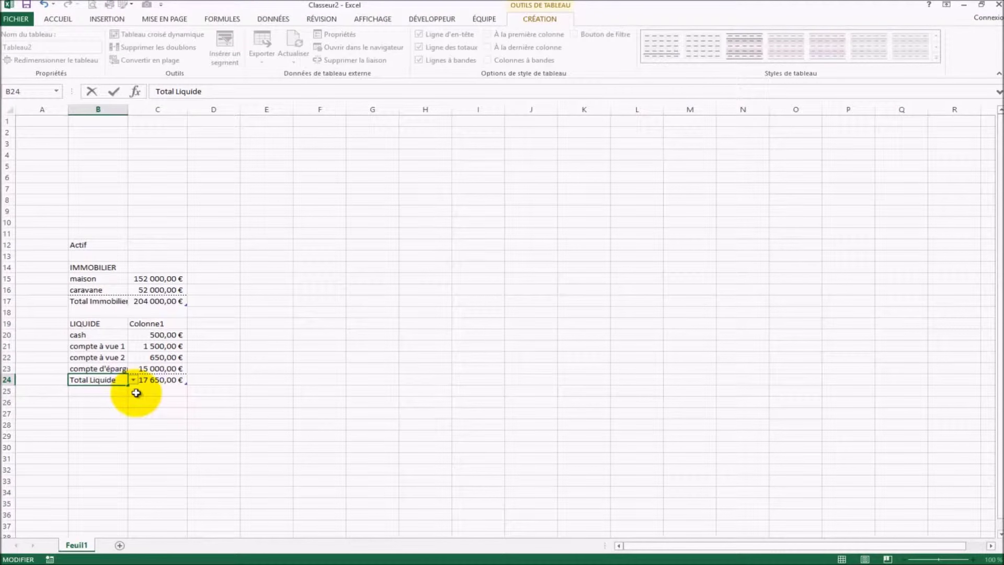
{"action": "left_click", "coordinate": [210, 422]}
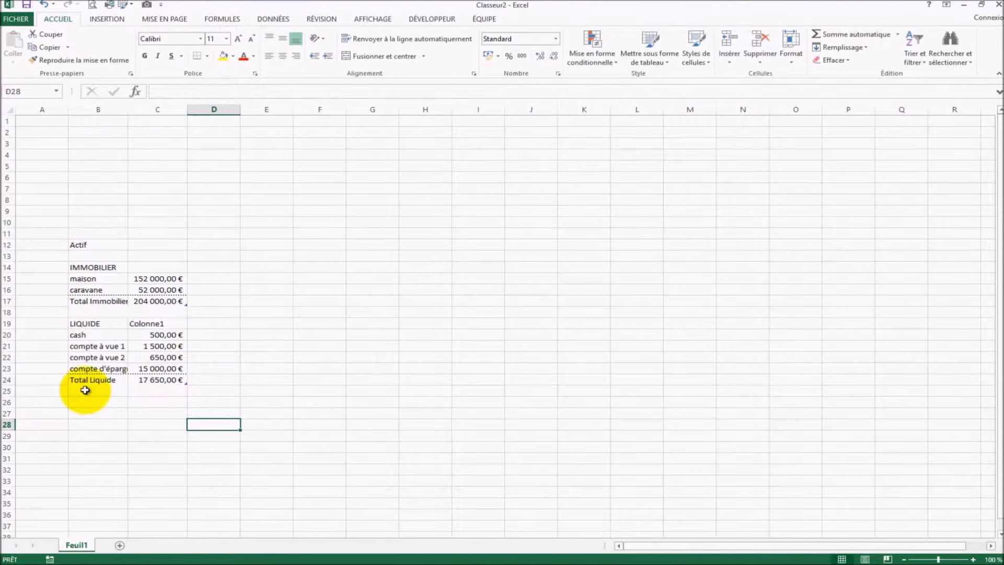
- Clear the Colonne1 header and merge the blank row B25:C25
{"action": "left_click", "coordinate": [141, 324]}
{"action": "key", "text": "Delete"}
{"action": "left_click", "coordinate": [97, 412]}
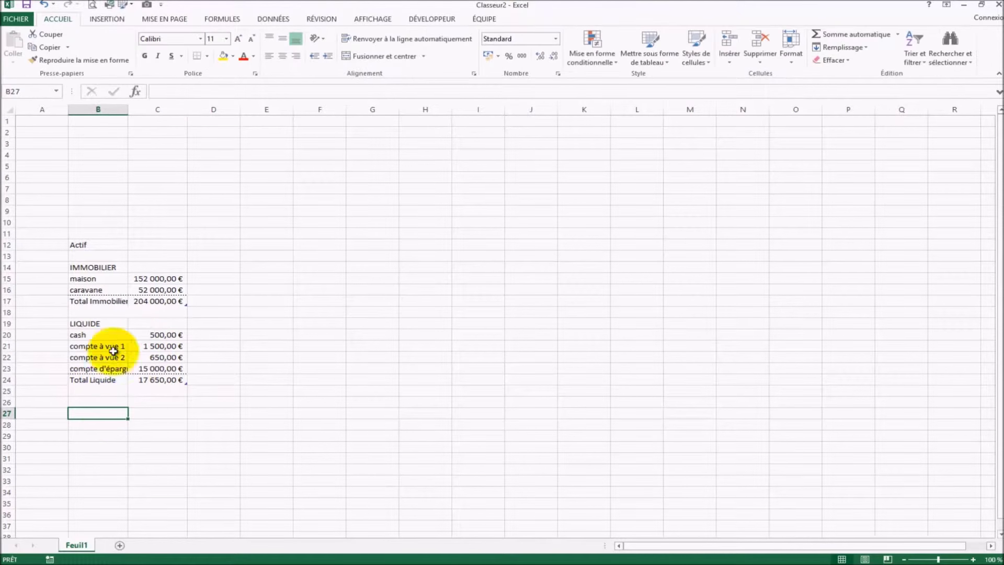
{"action": "left_click_drag", "start_coordinate": [117, 391], "coordinate": [157, 391]}
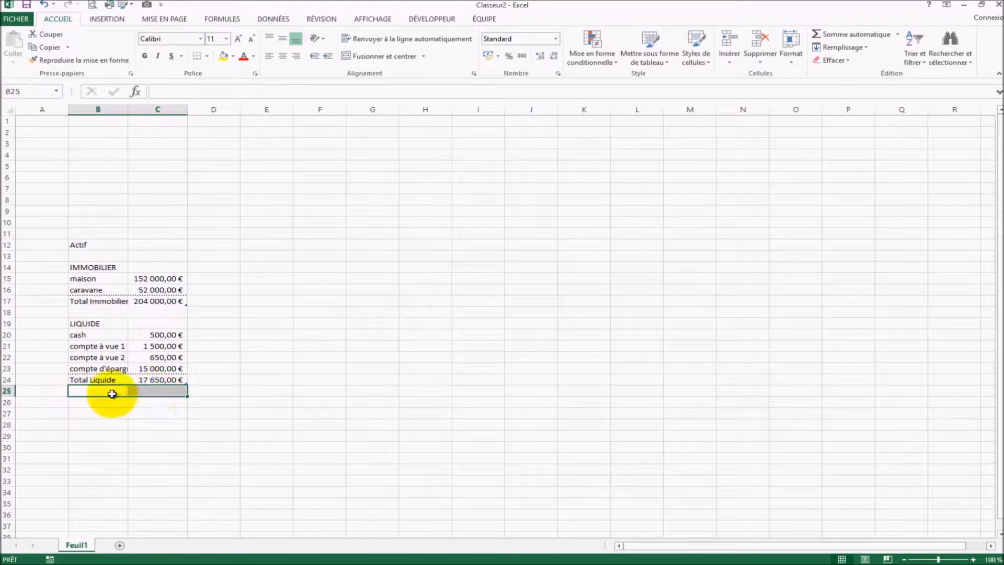
{"action": "left_click", "coordinate": [387, 56]}
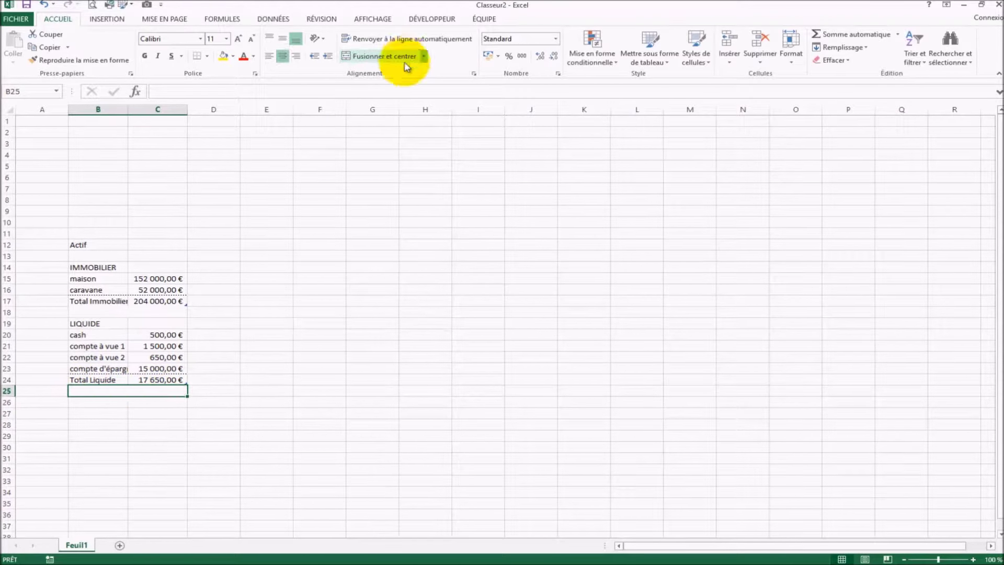
- Add a PLACEMENT heading in B26 with labels actions, épargne pesnion and obligation
{"action": "left_click", "coordinate": [114, 403]}
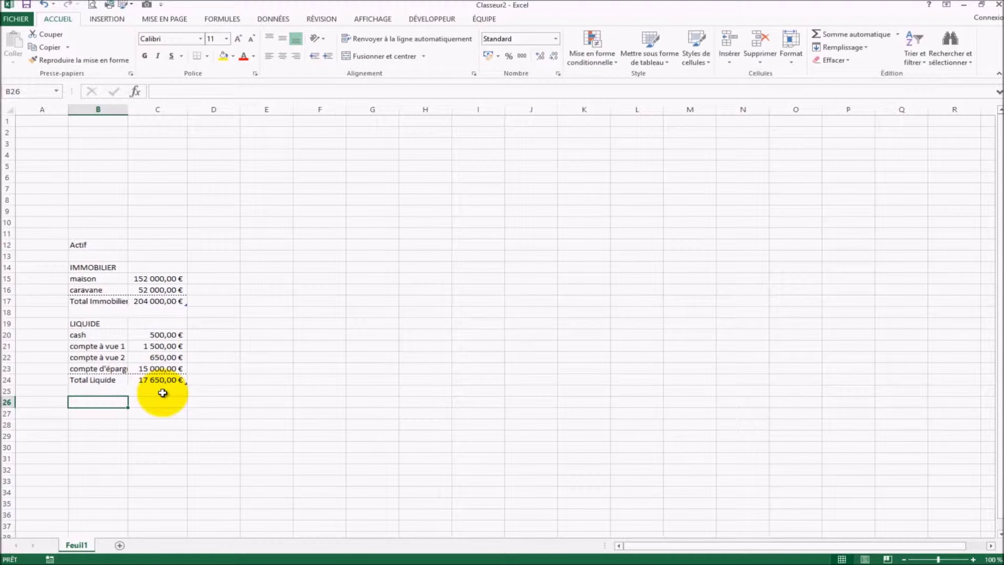
{"action": "type", "text": "PL"}
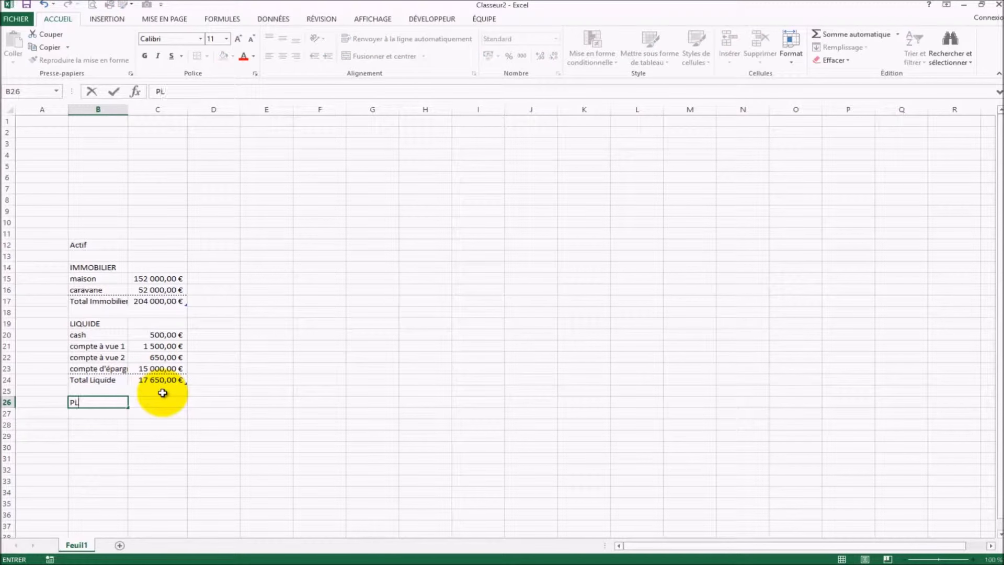
{"action": "type", "text": "ACEMENT"}
{"action": "key", "text": "Return"}
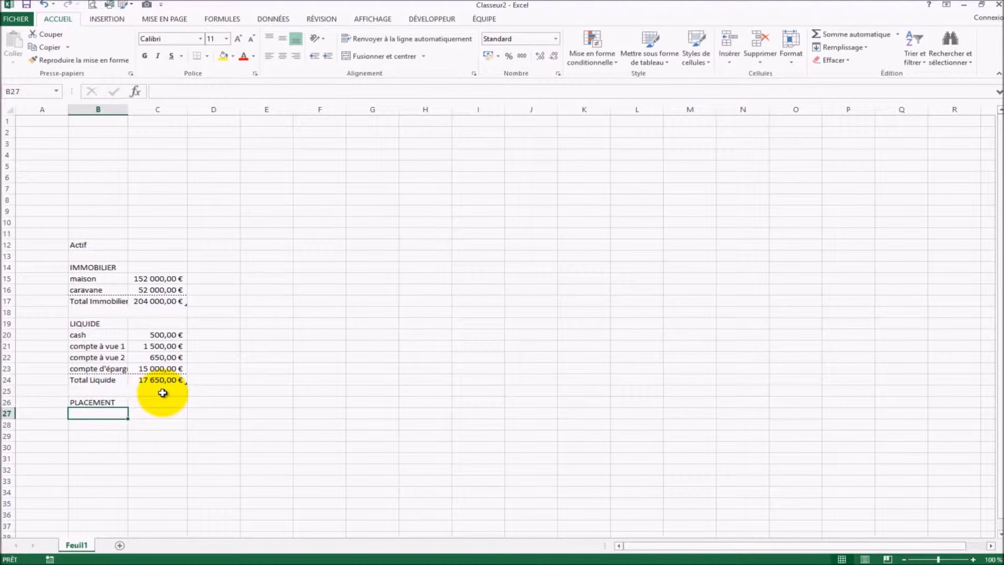
{"action": "type", "text": "actions"}
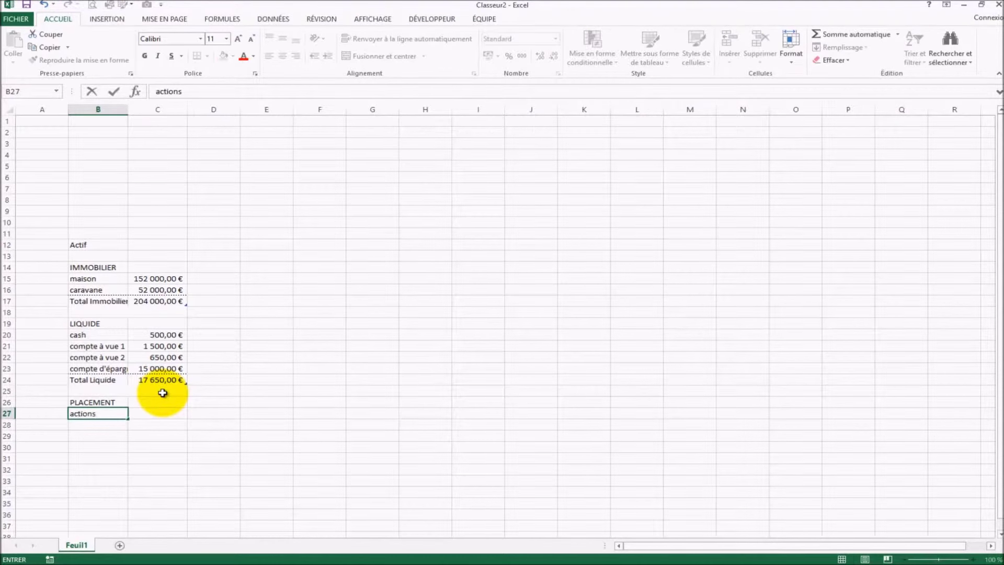
{"action": "key", "text": "Return"}
{"action": "type", "text": "épargn"}
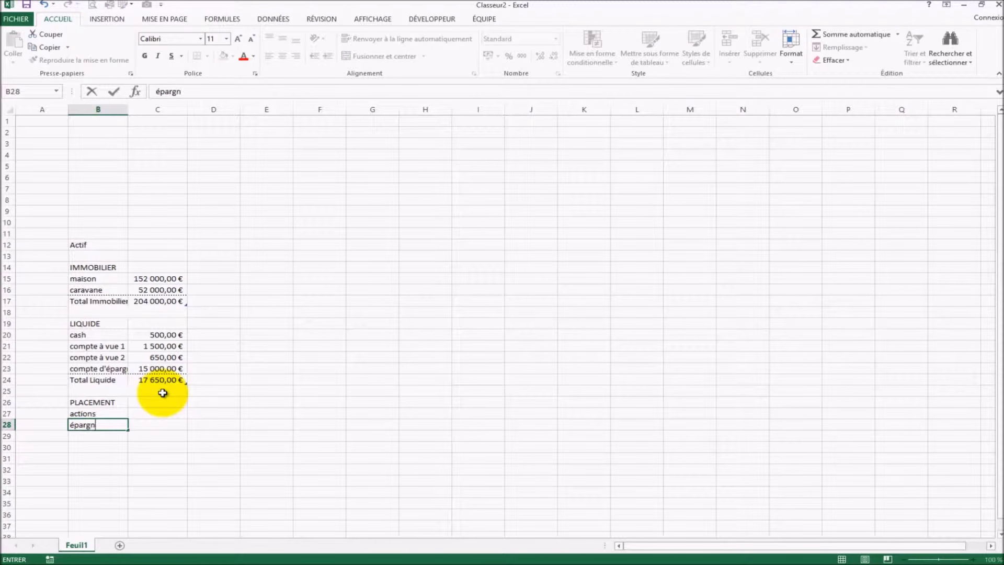
{"action": "type", "text": "e pesnoi"}
{"action": "key", "text": "Return"}
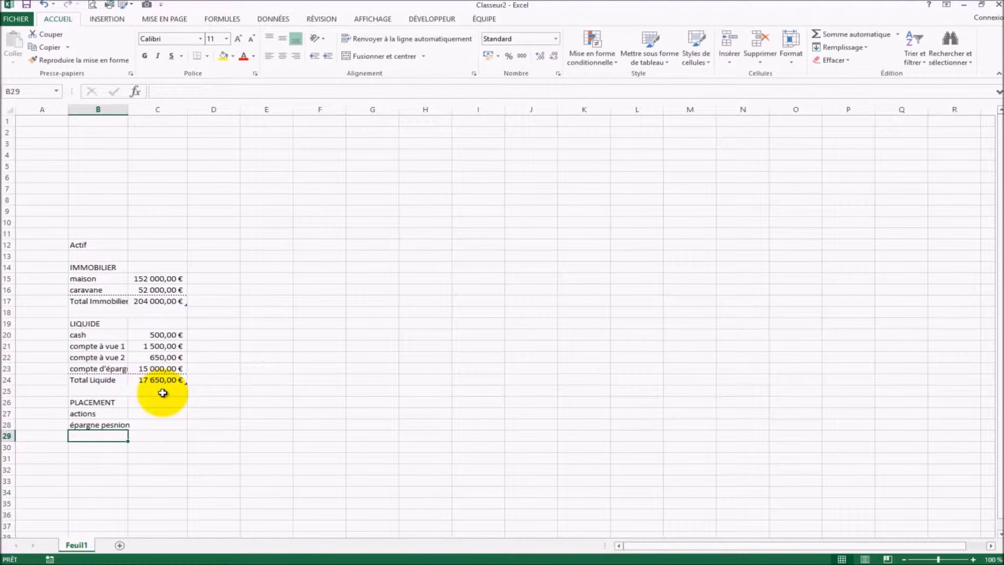
{"action": "type", "text": "obligation"}
{"action": "key", "text": "Tab"}
- Enter the placement amounts 25000, 3600 and 5800 in C27:C29
{"action": "key", "text": "Up"}
{"action": "key", "text": "Up"}
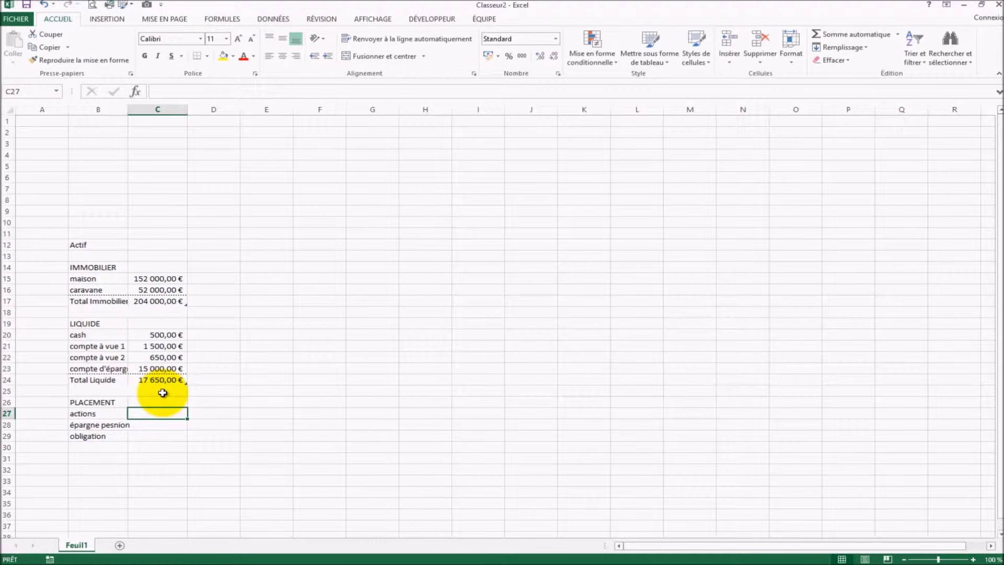
{"action": "type", "text": "25000"}
{"action": "key", "text": "Return"}
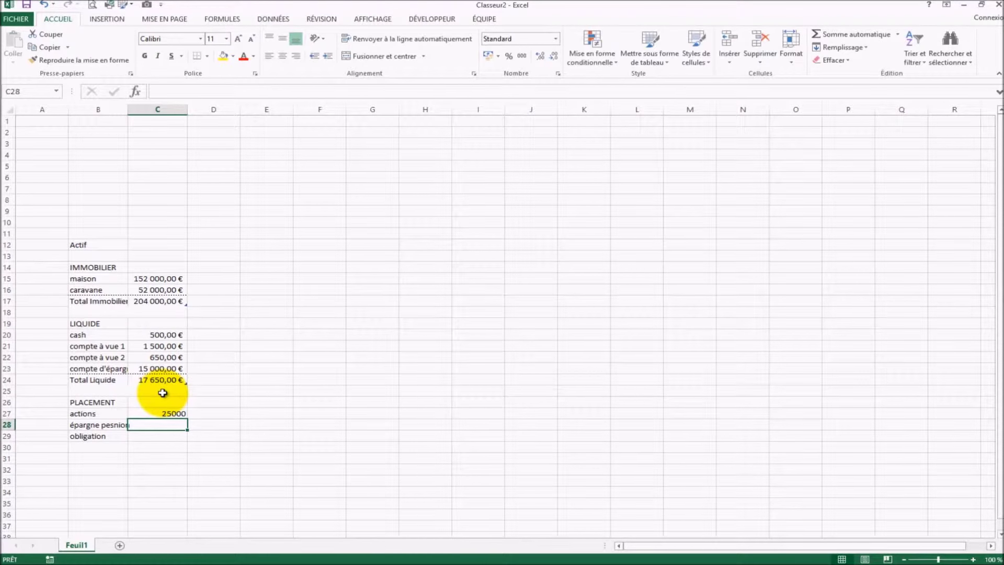
{"action": "type", "text": "3600"}
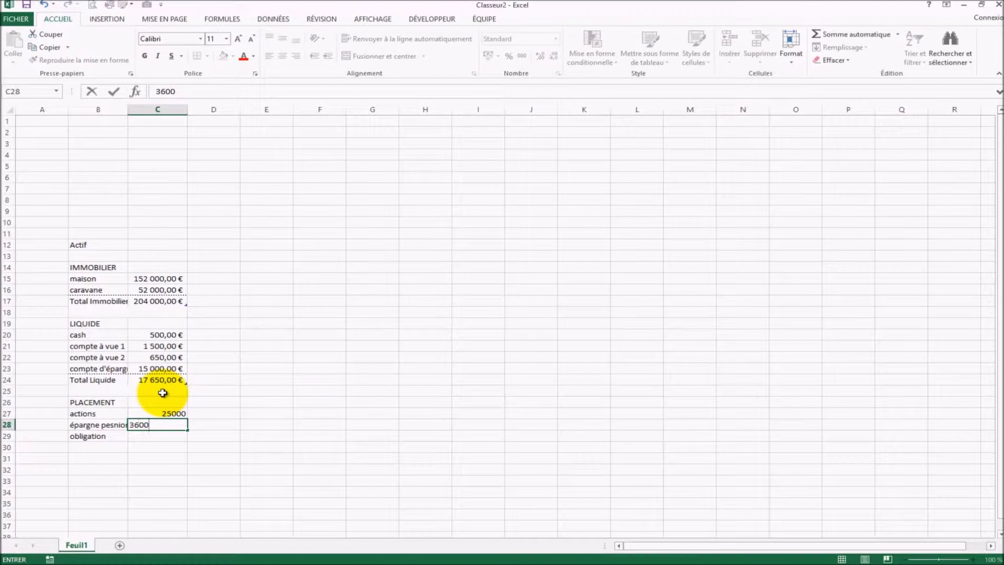
{"action": "key", "text": "Return"}
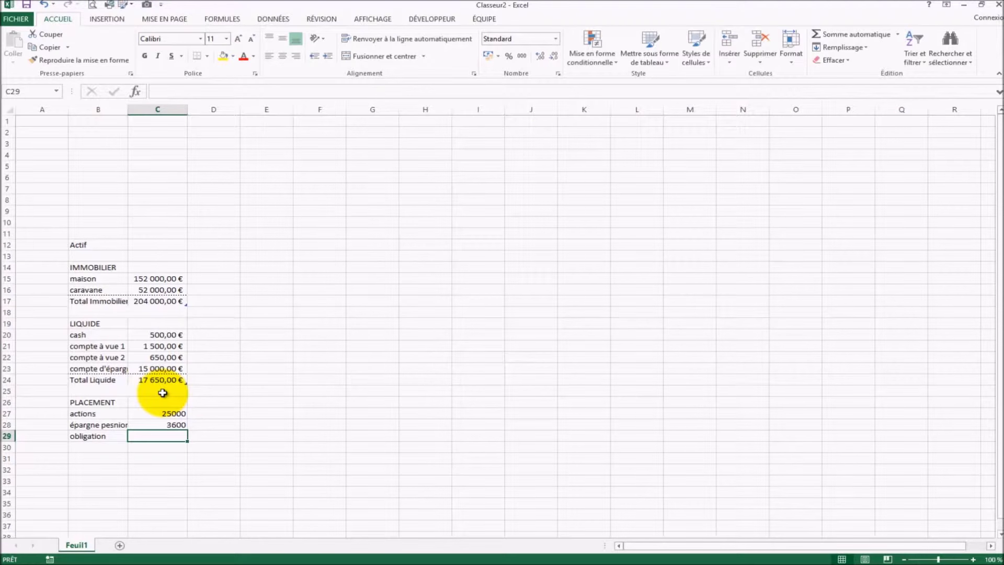
{"action": "type", "text": "58"}
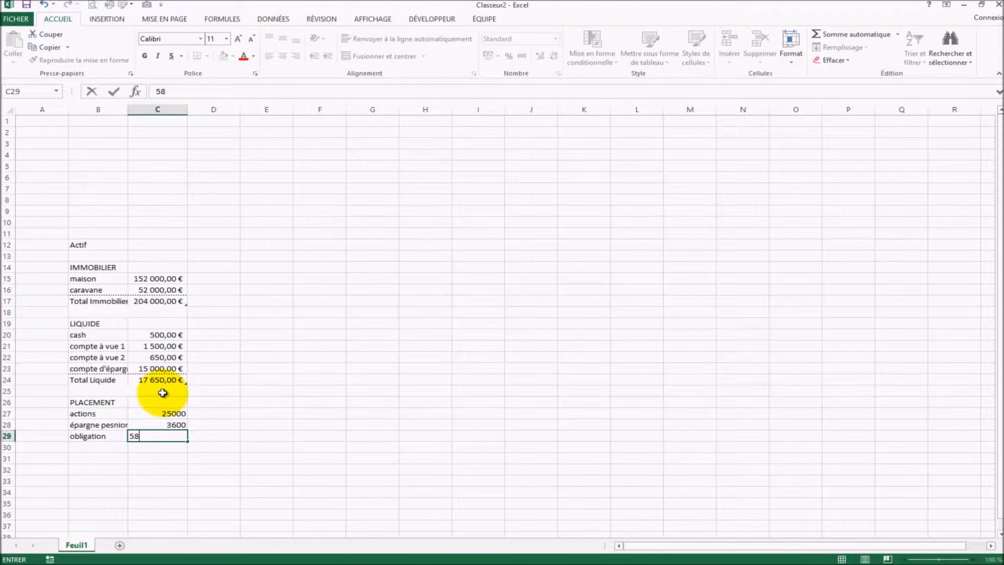
{"action": "key", "text": "Return"}
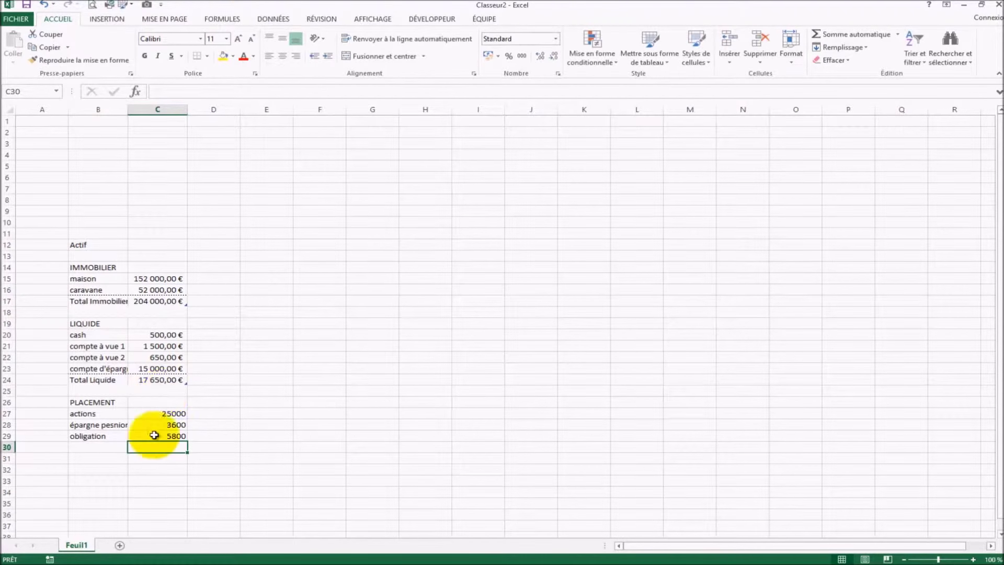
{"action": "left_click", "coordinate": [261, 425]}
- Give the placement amounts euro accounting format and convert B26:C29 into a table
{"action": "left_click_drag", "start_coordinate": [170, 416], "coordinate": [176, 436]}
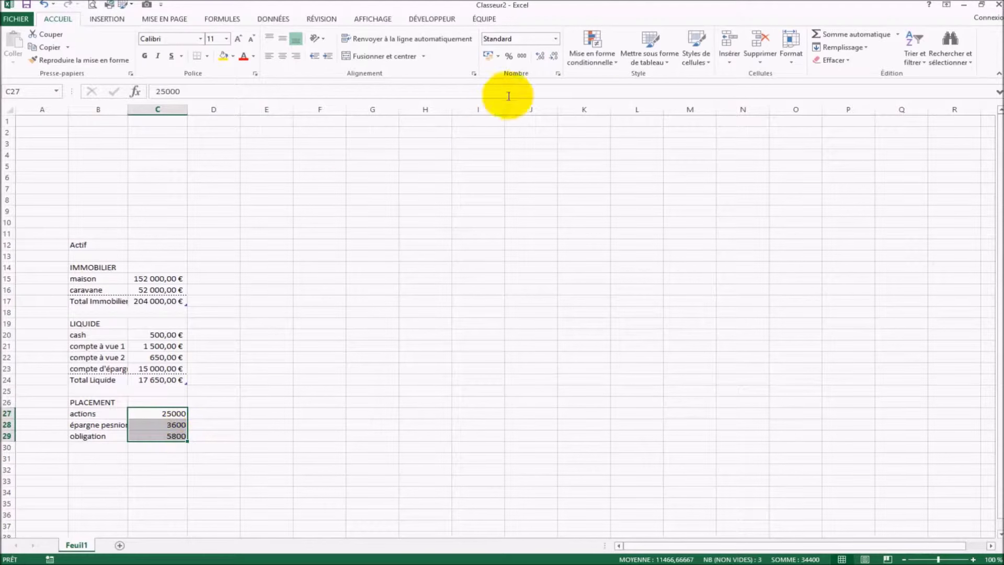
{"action": "left_click", "coordinate": [488, 55]}
{"action": "left_click_drag", "start_coordinate": [90, 402], "coordinate": [157, 435]}
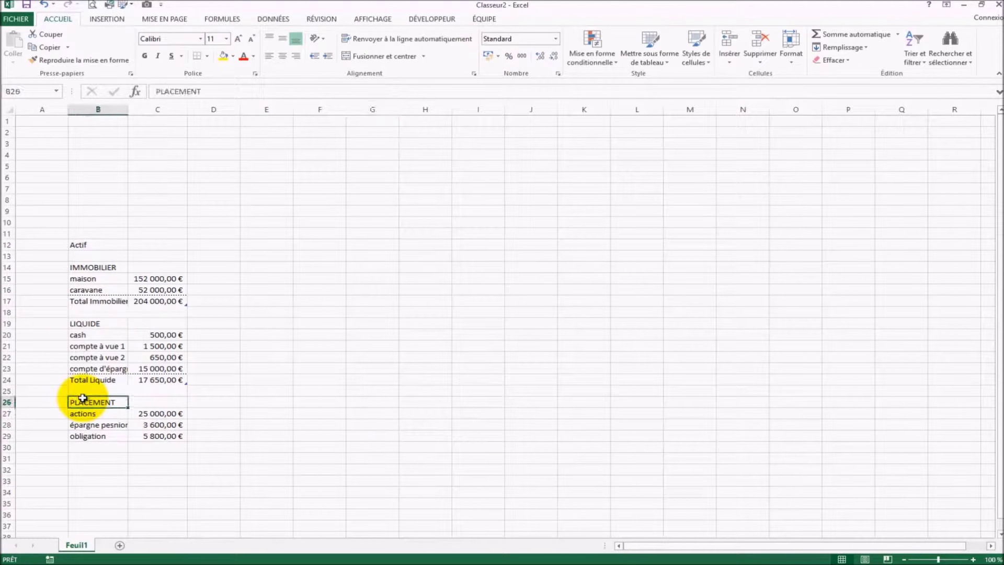
{"action": "left_click", "coordinate": [107, 18]}
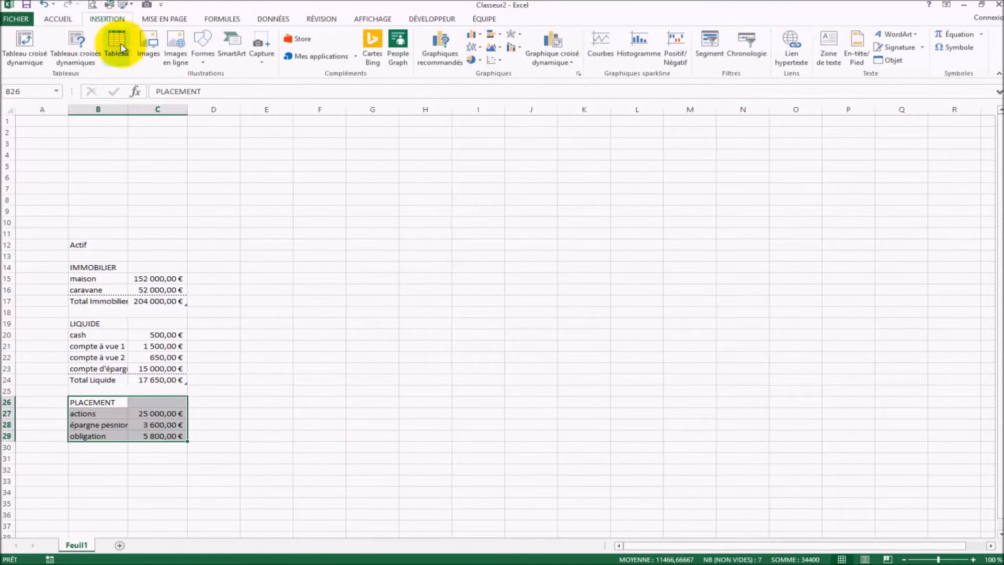
{"action": "left_click", "coordinate": [117, 42]}
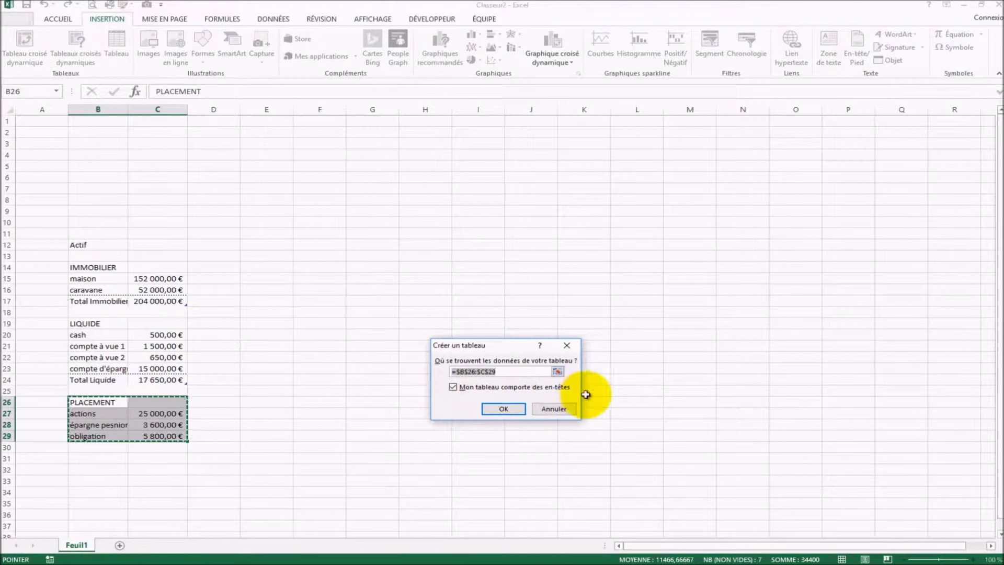
{"action": "left_click", "coordinate": [518, 408]}
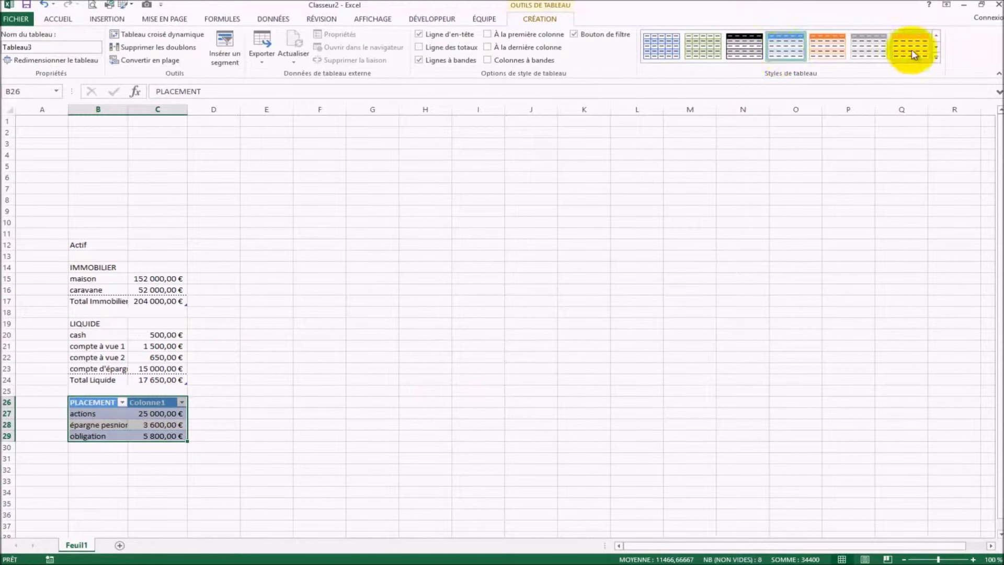
- Remove the filter buttons, add a total row of 34 400,00 €, and apply a plain style
{"action": "left_click", "coordinate": [573, 35]}
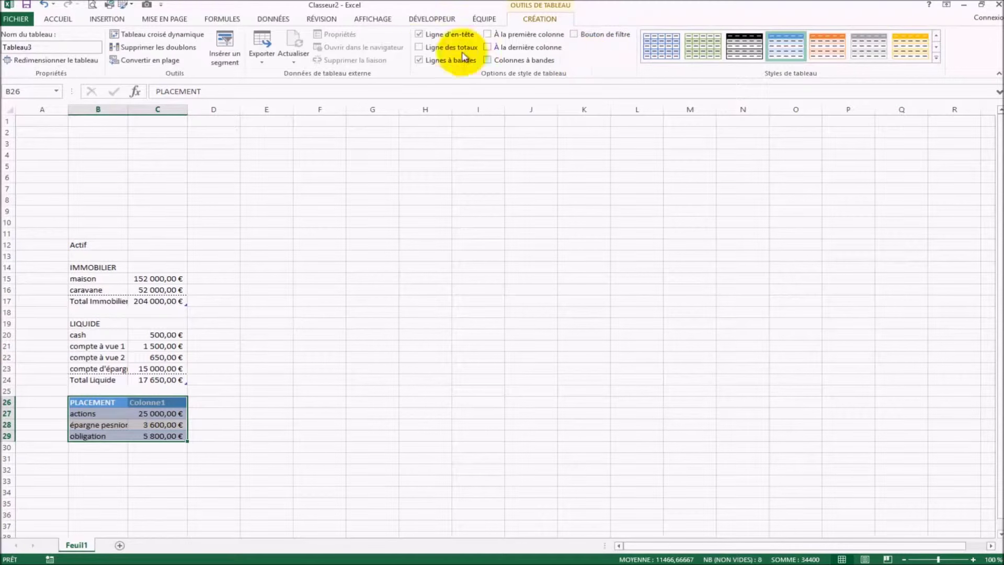
{"action": "left_click", "coordinate": [419, 48]}
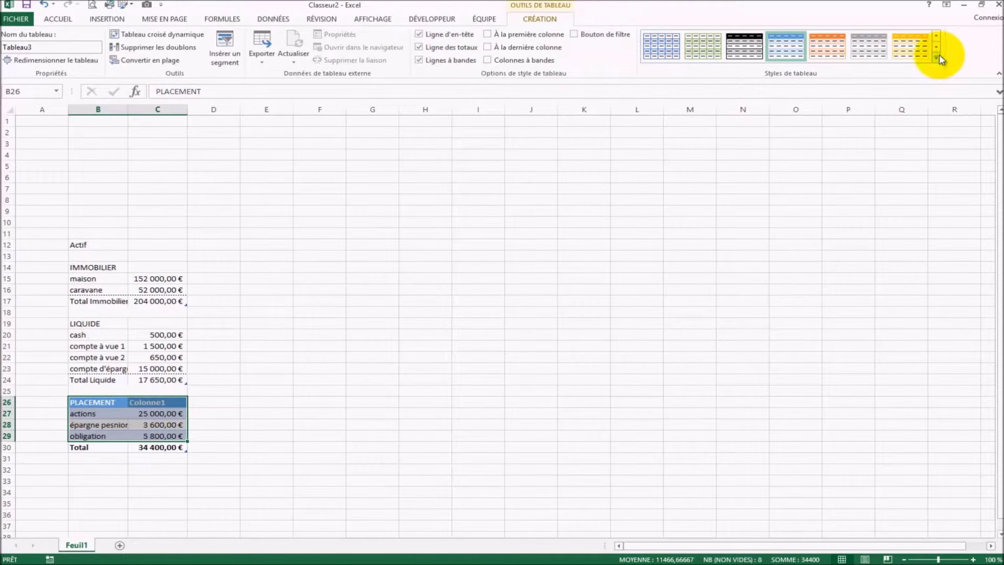
{"action": "left_click", "coordinate": [937, 57]}
{"action": "left_click", "coordinate": [682, 62]}
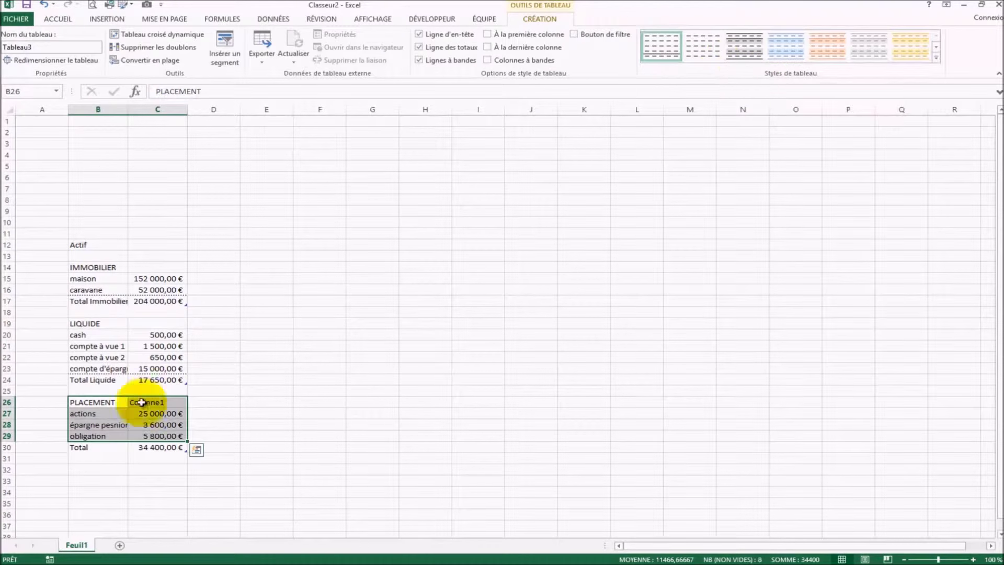
{"action": "left_click", "coordinate": [303, 445]}
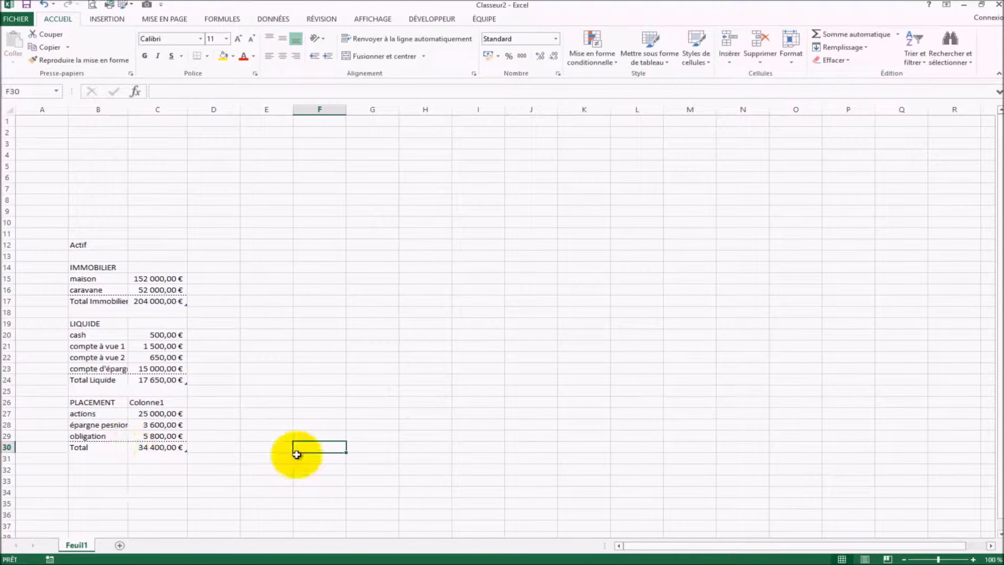
- Merge B31:C31 below the placement total and begin the grand-total label in B32
{"action": "left_click_drag", "start_coordinate": [94, 459], "coordinate": [168, 459]}
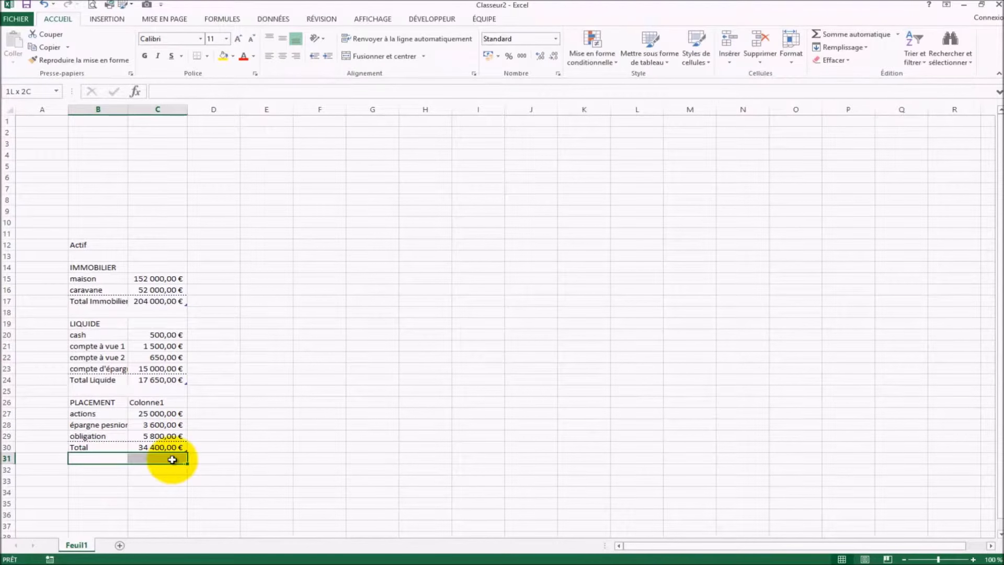
{"action": "left_click", "coordinate": [375, 56]}
{"action": "left_click", "coordinate": [415, 347]}
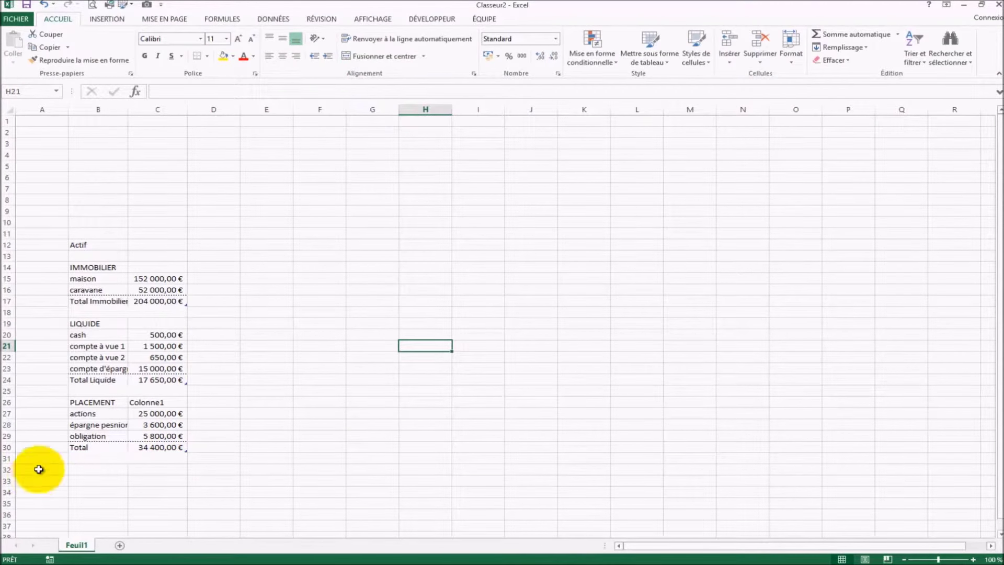
{"action": "left_click", "coordinate": [225, 469]}
{"action": "left_click", "coordinate": [99, 469]}
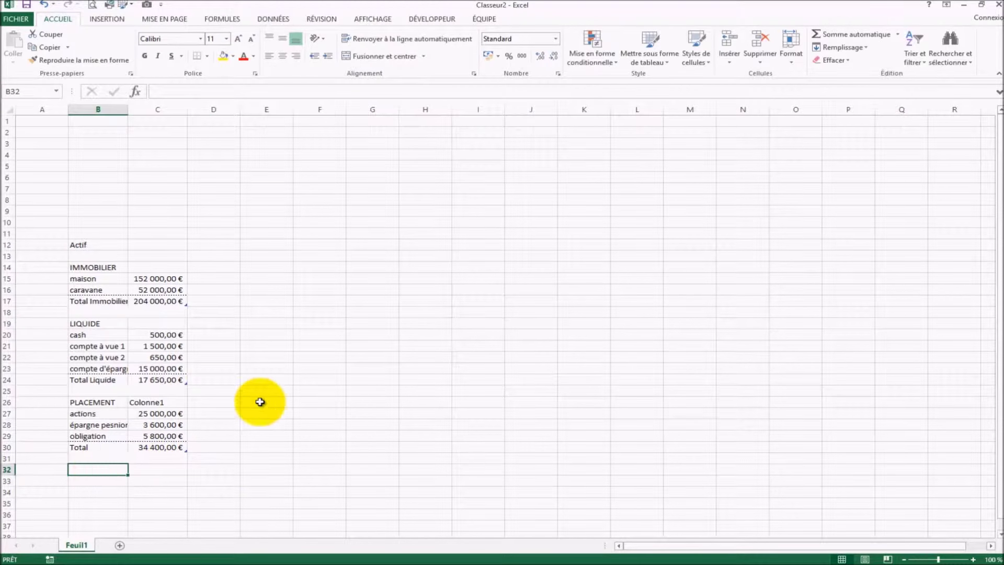
{"action": "scroll", "coordinate": [124, 431], "scroll_direction": "down", "scroll_amount": 1}
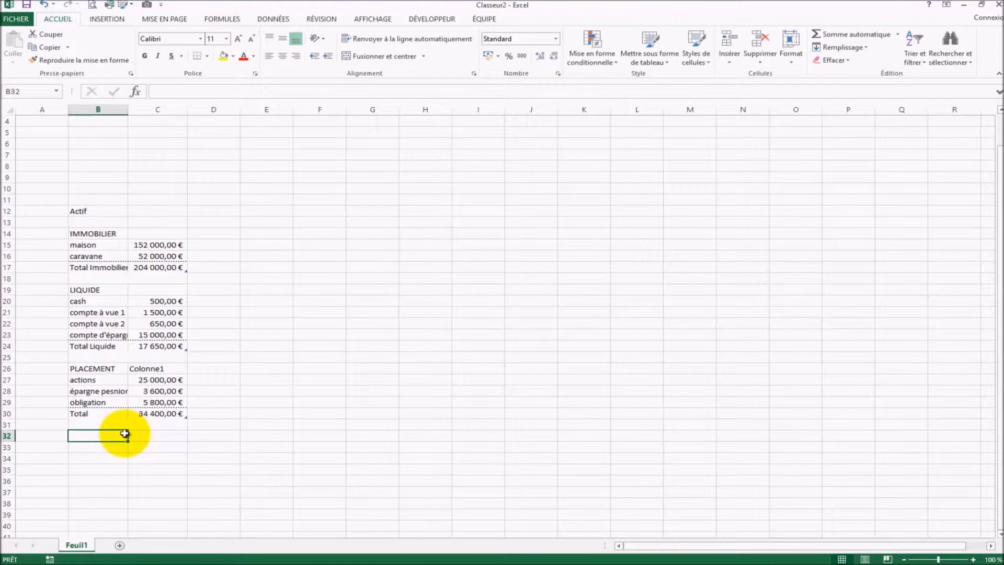
{"action": "type", "text": "TOTAL DES ACTIF"}
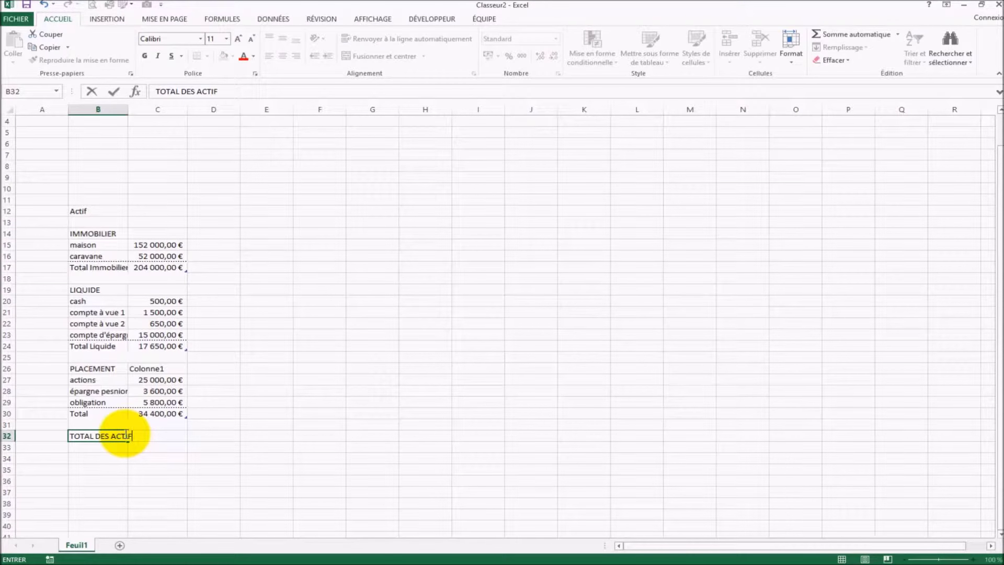
- Label B32 'TOTAL DES ACTIF' and enter =SOMME(C30;C24;C17) in C32, giving 256 050,00 €
{"action": "key", "text": "Tab"}
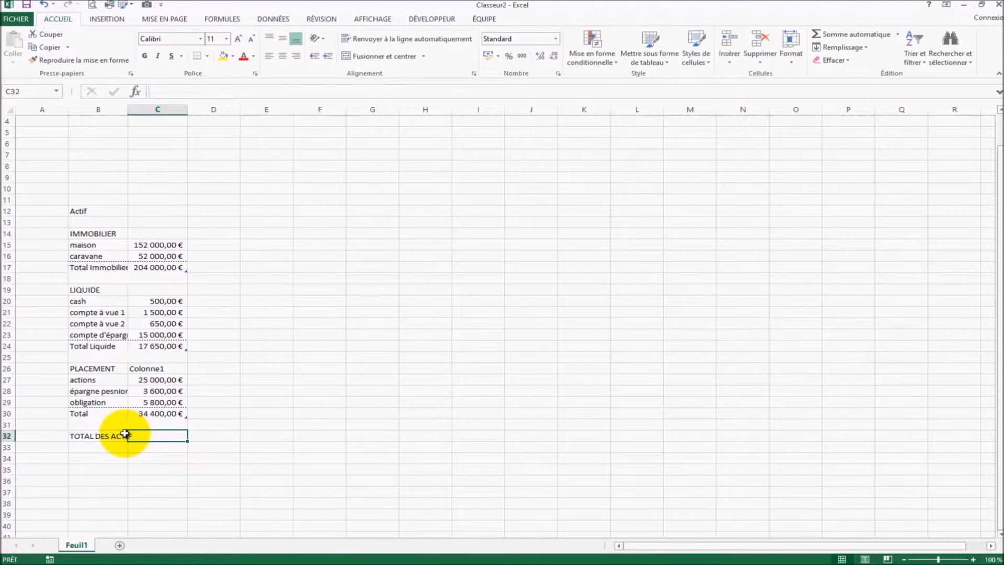
{"action": "type", "text": "=somme("}
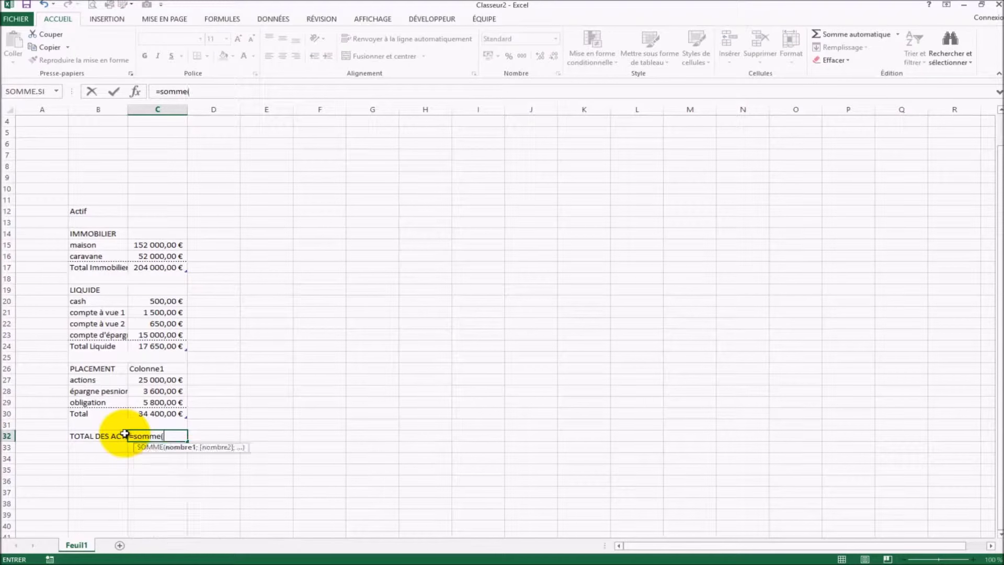
{"action": "left_click", "coordinate": [164, 413]}
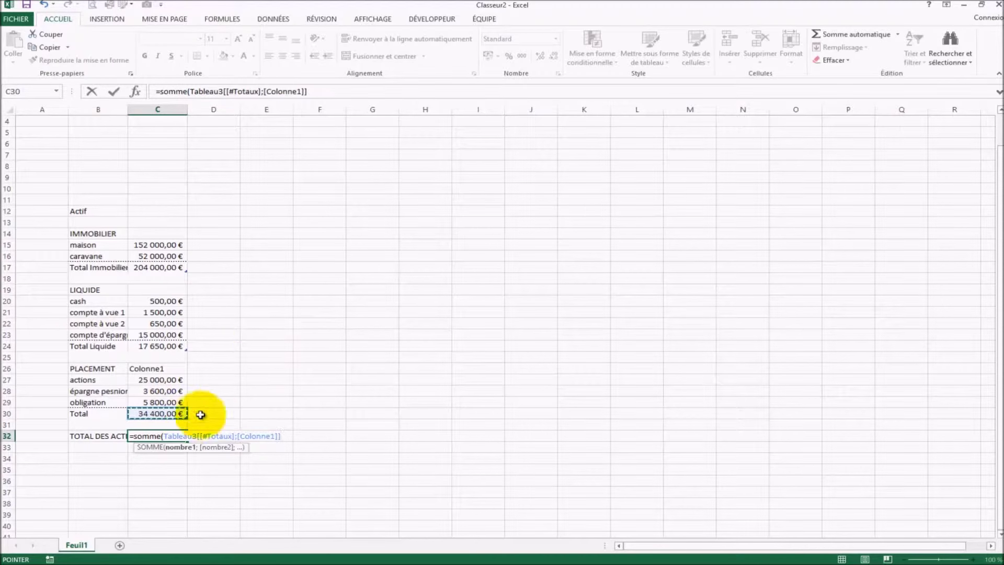
{"action": "left_click", "coordinate": [170, 346], "text": "ctrl"}
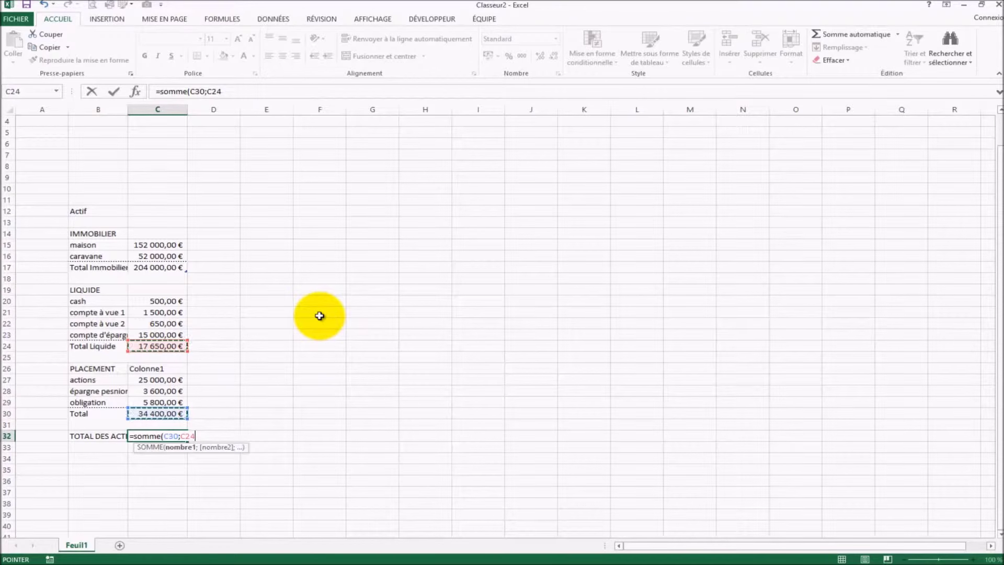
{"action": "left_click", "coordinate": [157, 268], "text": "ctrl"}
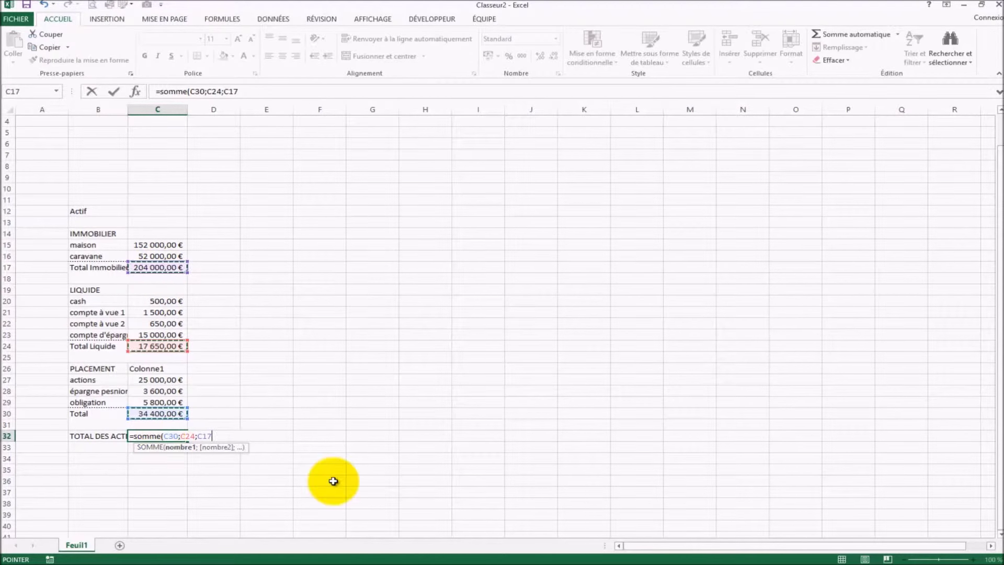
{"action": "type", "text": ")"}
{"action": "key", "text": "Return"}
- Select the caravane amount cell for editing
{"action": "left_click", "coordinate": [159, 436]}
{"action": "left_click", "coordinate": [157, 413]}
{"action": "left_click", "coordinate": [157, 334]}
{"action": "left_click", "coordinate": [143, 254]}
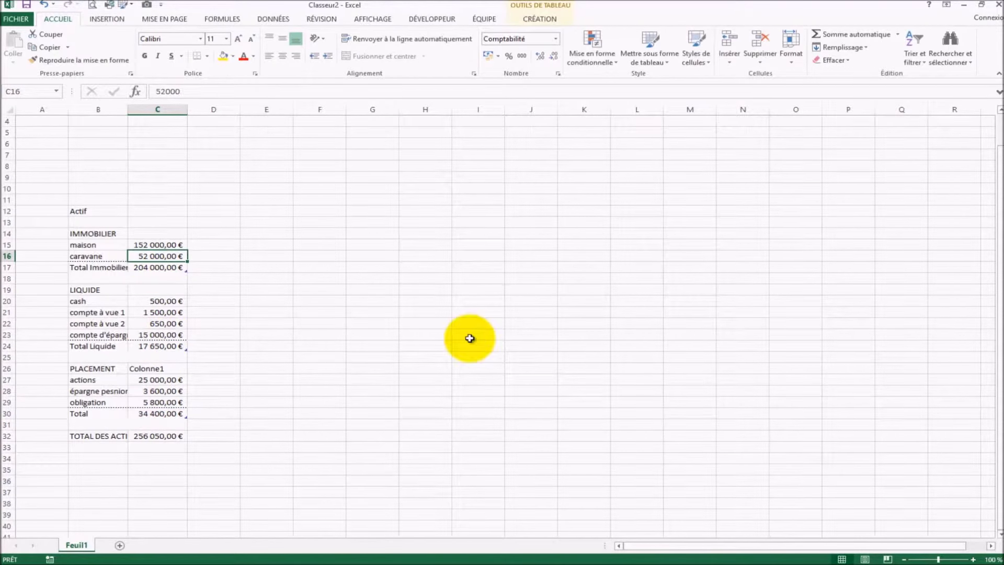
- Change caravane to 40000 and start a PASSIF heading in E12
{"action": "type", "text": "40000"}
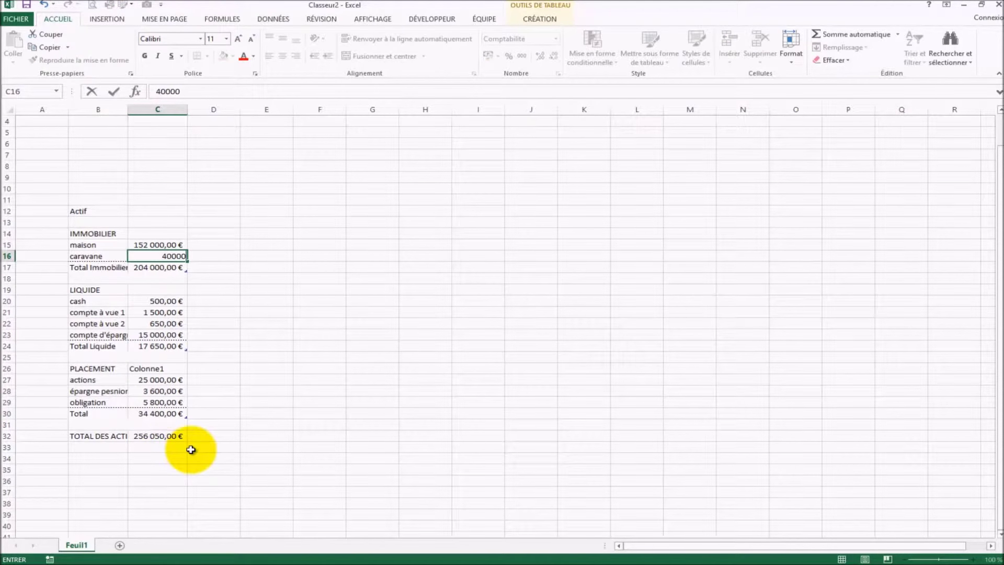
{"action": "key", "text": "Return"}
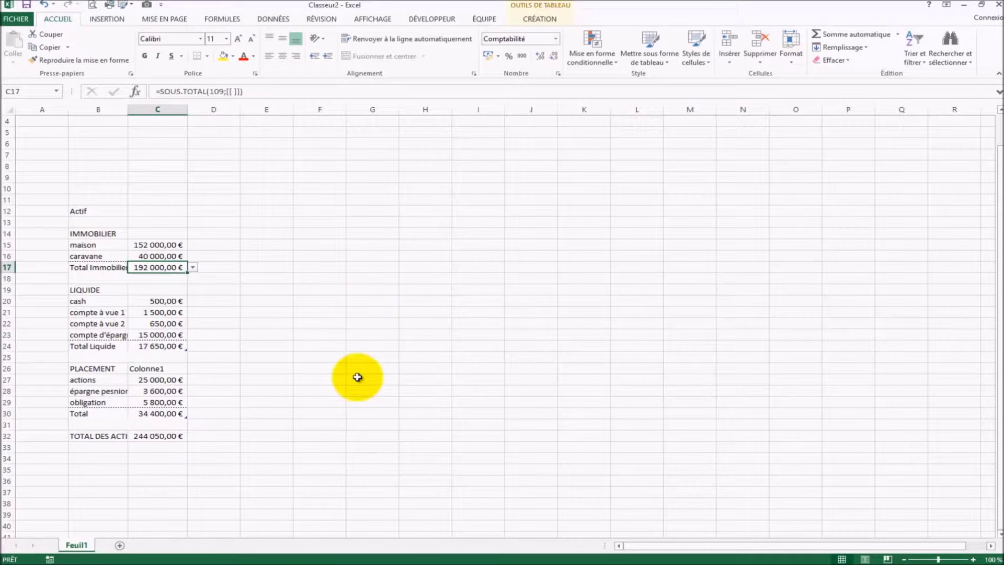
{"action": "left_click", "coordinate": [267, 234]}
{"action": "left_click", "coordinate": [239, 211]}
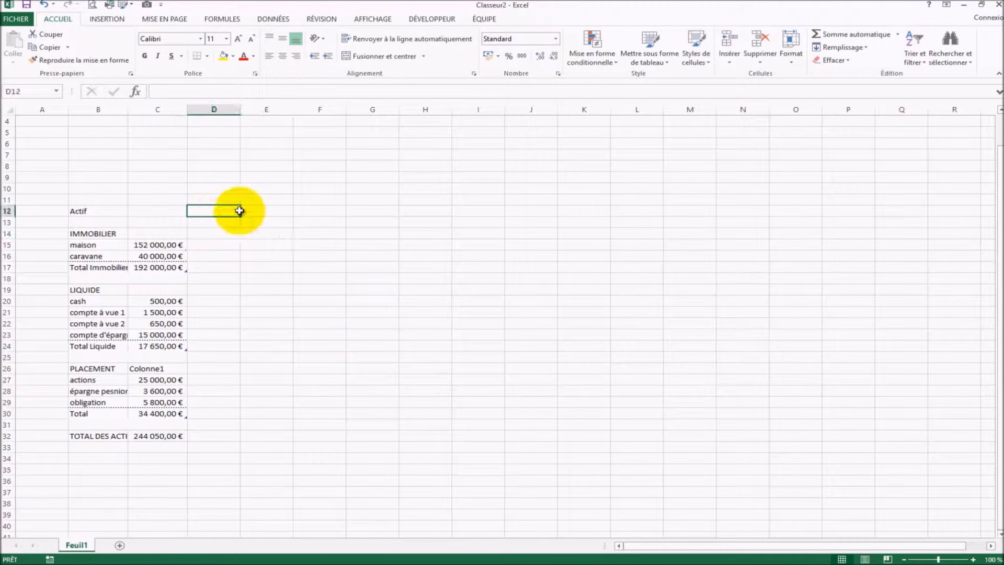
{"action": "left_click", "coordinate": [242, 211]}
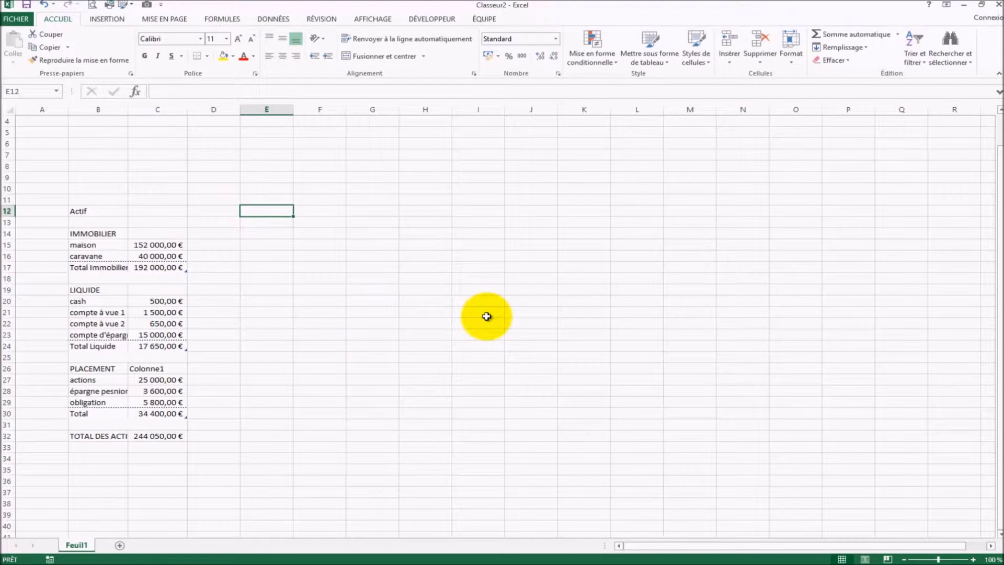
{"action": "type", "text": "pa"}
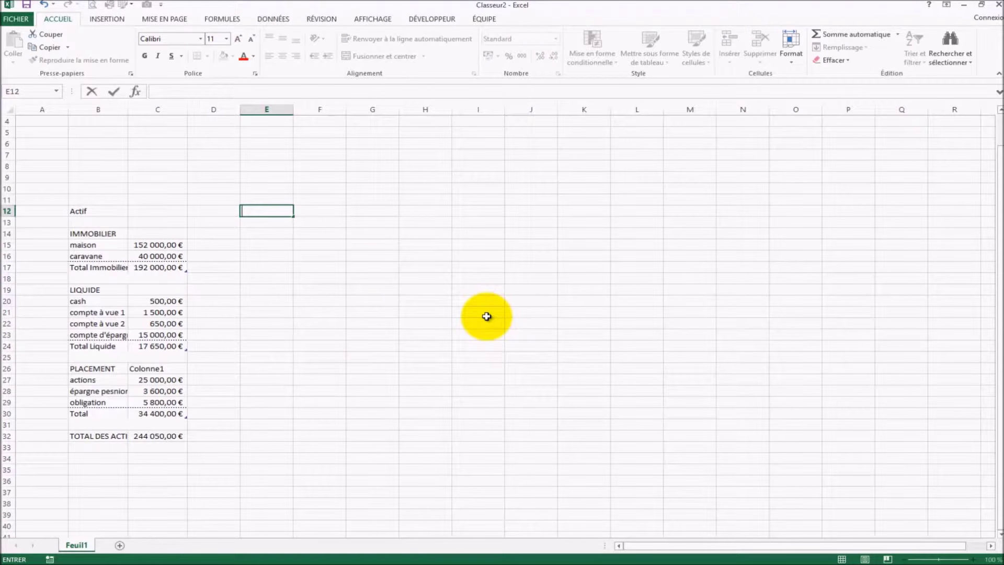
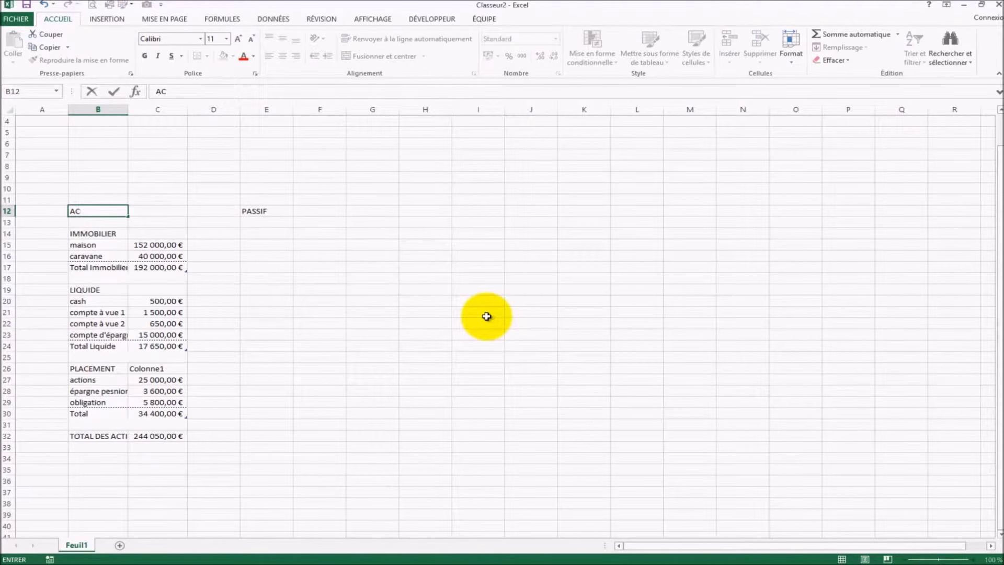
- Finish the ACTIF heading, then enter PRÊT A LONG TERME, hypothéque and 20000 below
{"action": "key", "text": "Tab"}
{"action": "key", "text": "Tab"}
{"action": "key", "text": "Tab"}
{"action": "key", "text": "Down"}
{"action": "key", "text": "Down"}
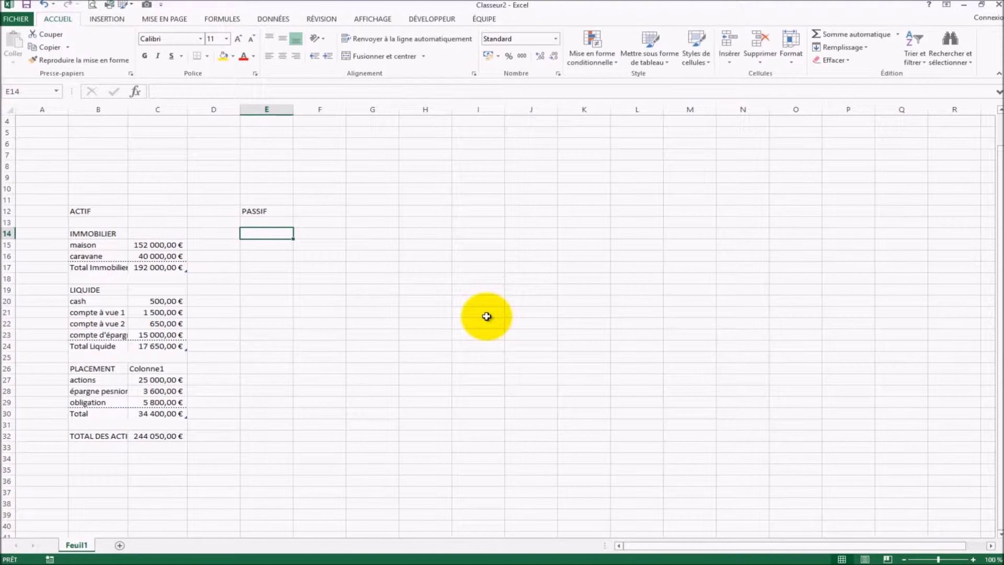
{"action": "type", "text": "PRE"}
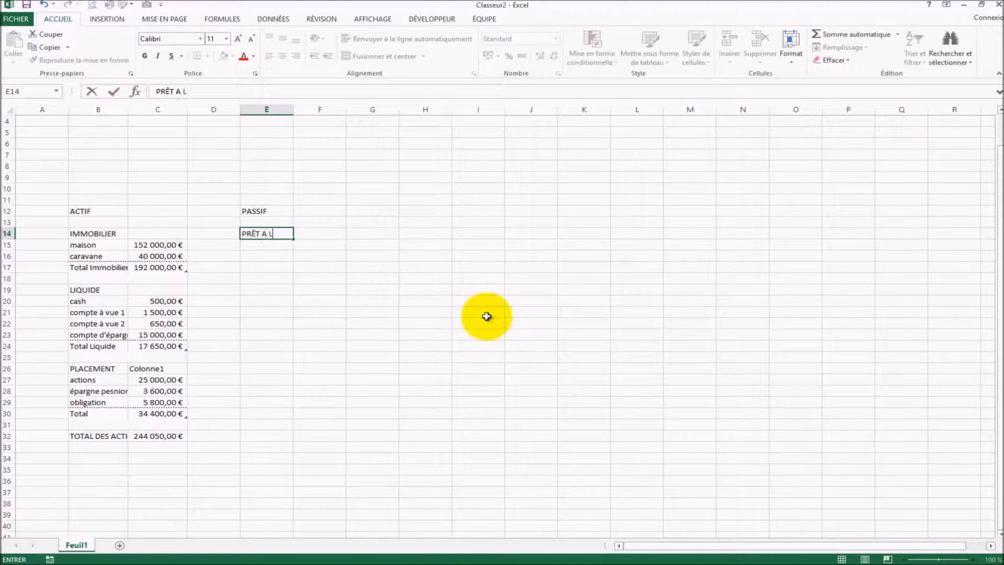
{"action": "type", "text": "TERME"}
{"action": "key", "text": "Return"}
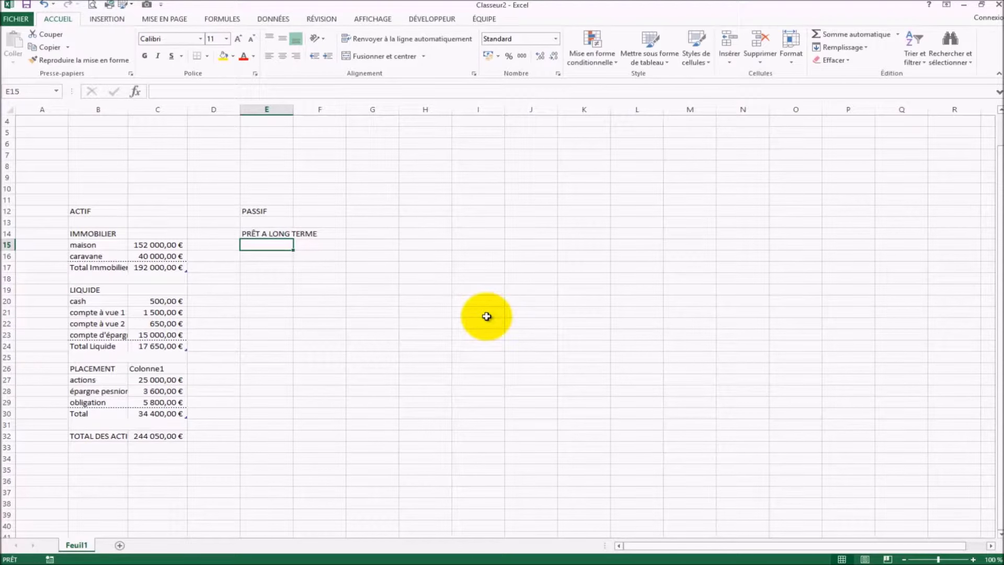
{"action": "type", "text": "hypothéque"}
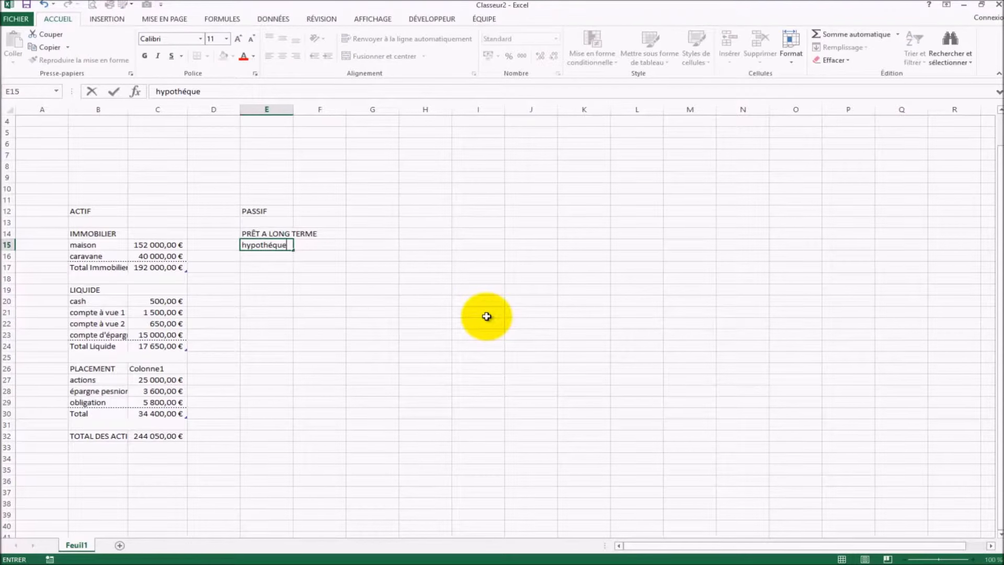
{"action": "key", "text": "Tab"}
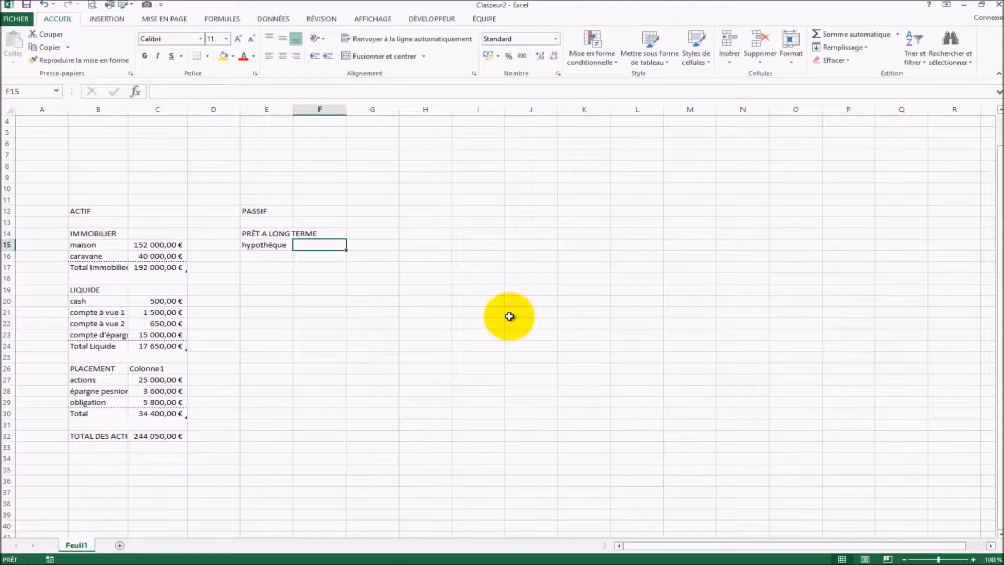
{"action": "type", "text": "20000"}
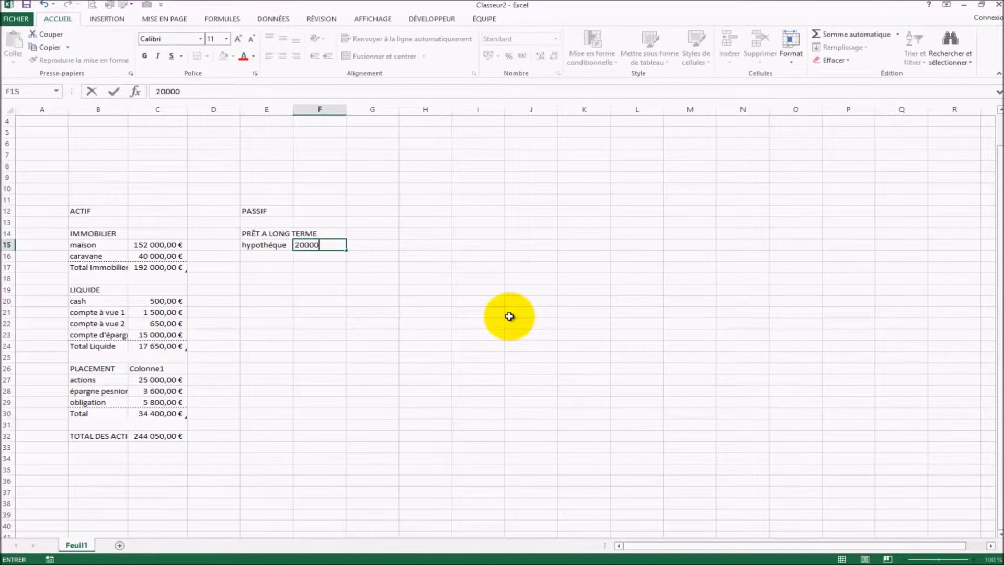
{"action": "key", "text": "Return"}
- Format the 20000 mortgage amount in Comptabilité euro accounting format
{"action": "left_click", "coordinate": [335, 244]}
{"action": "left_click", "coordinate": [488, 55]}
{"action": "left_click", "coordinate": [418, 266]}
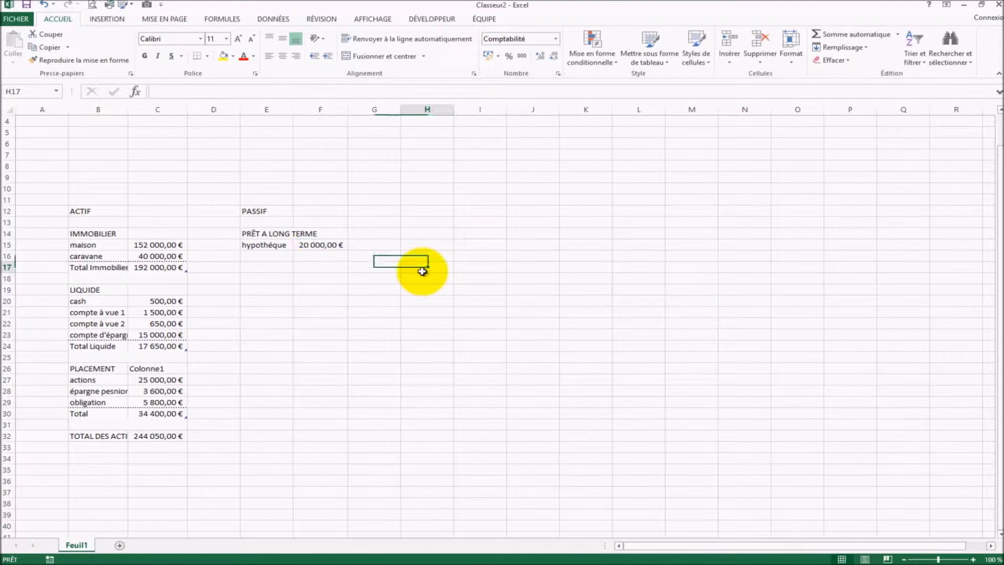
{"action": "left_click", "coordinate": [262, 256]}
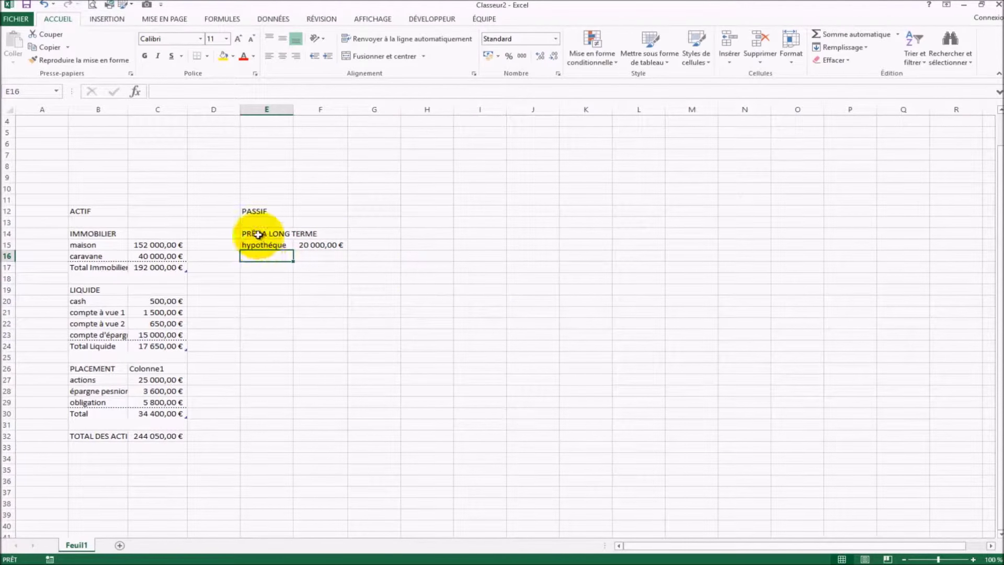
- Make E14:F15 an unfiltered table with a Total row and a plain style
{"action": "left_click_drag", "start_coordinate": [257, 233], "coordinate": [329, 245]}
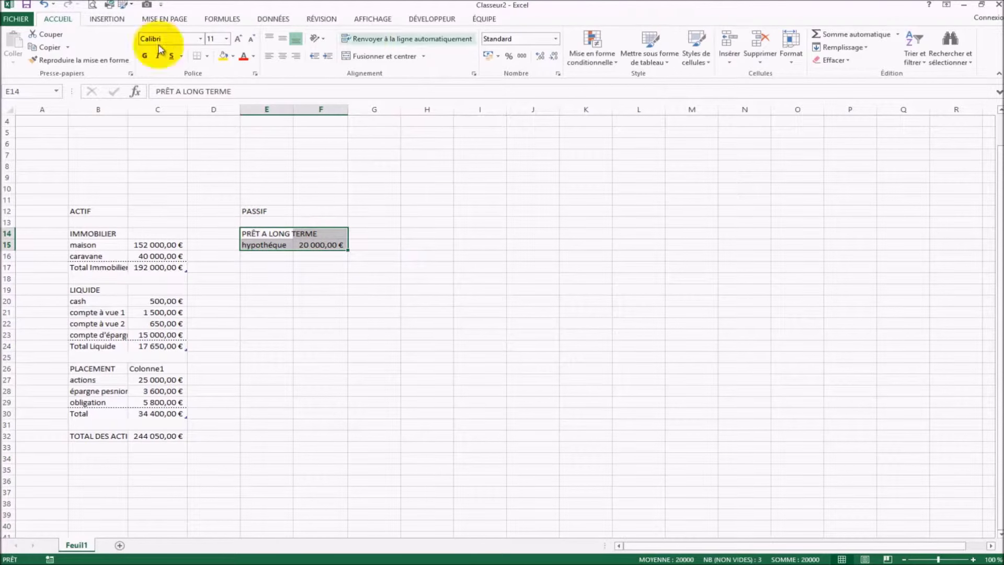
{"action": "left_click", "coordinate": [108, 19]}
{"action": "left_click", "coordinate": [125, 44]}
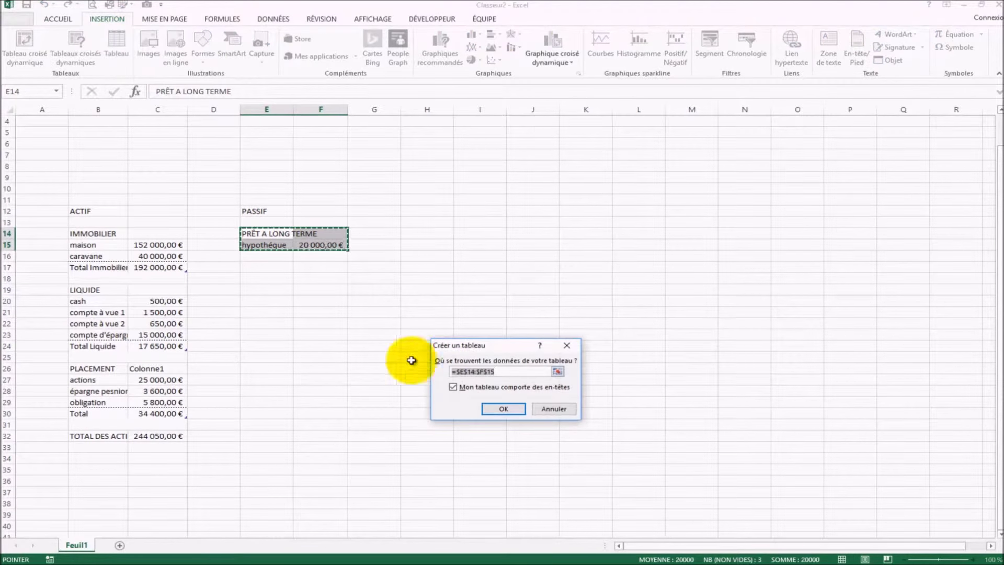
{"action": "left_click", "coordinate": [510, 410]}
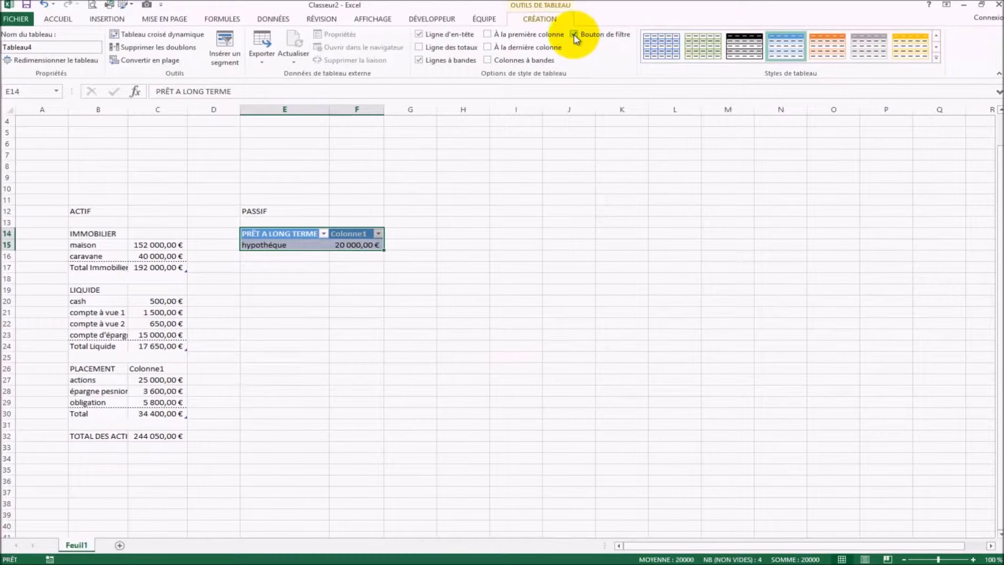
{"action": "left_click", "coordinate": [574, 35]}
{"action": "left_click", "coordinate": [419, 48]}
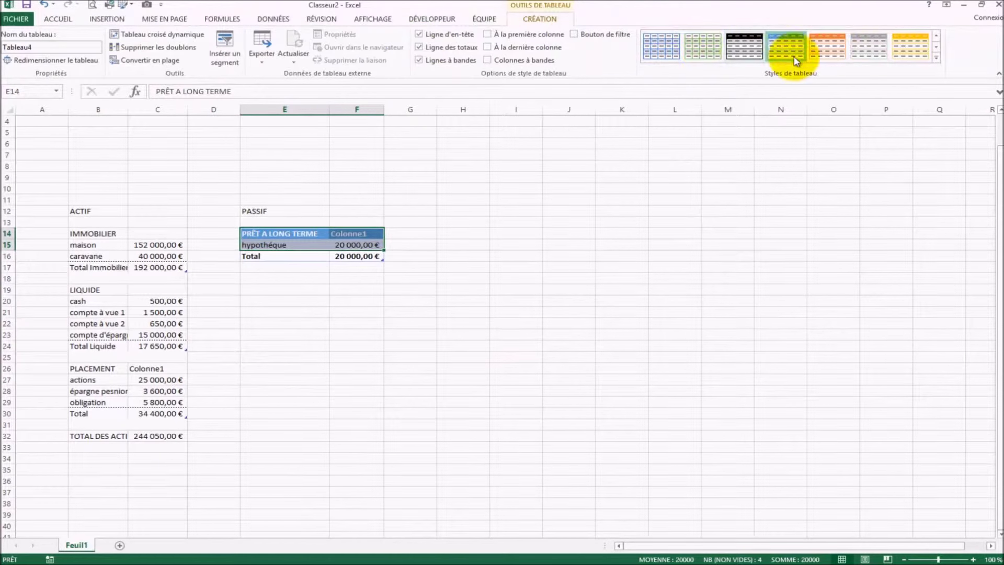
{"action": "left_click", "coordinate": [936, 57]}
{"action": "left_click", "coordinate": [675, 61]}
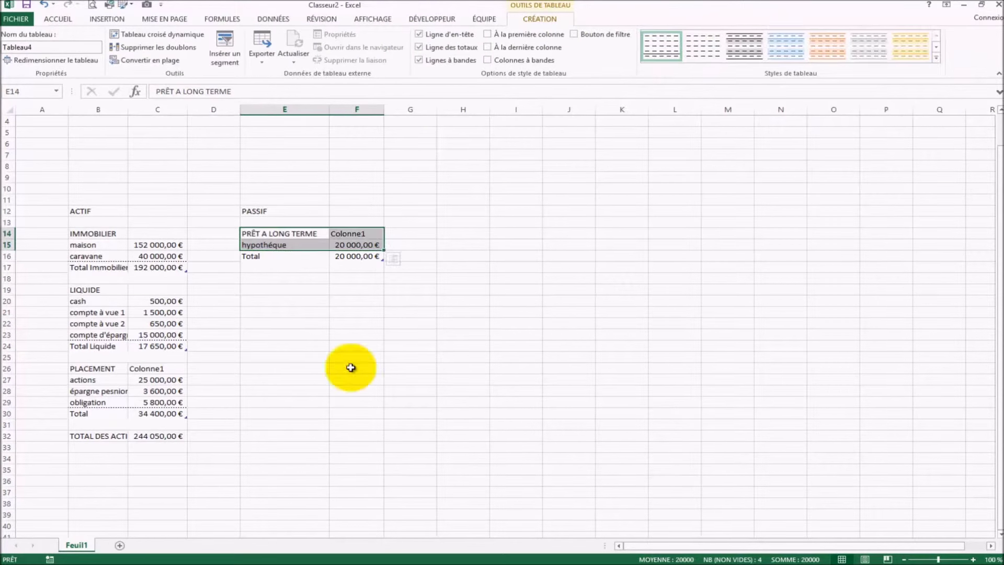
- Clear the Colonne1 header and restore the 25 000 actions amount under PLACEMENT
{"action": "left_click", "coordinate": [304, 312]}
{"action": "left_click", "coordinate": [347, 235]}
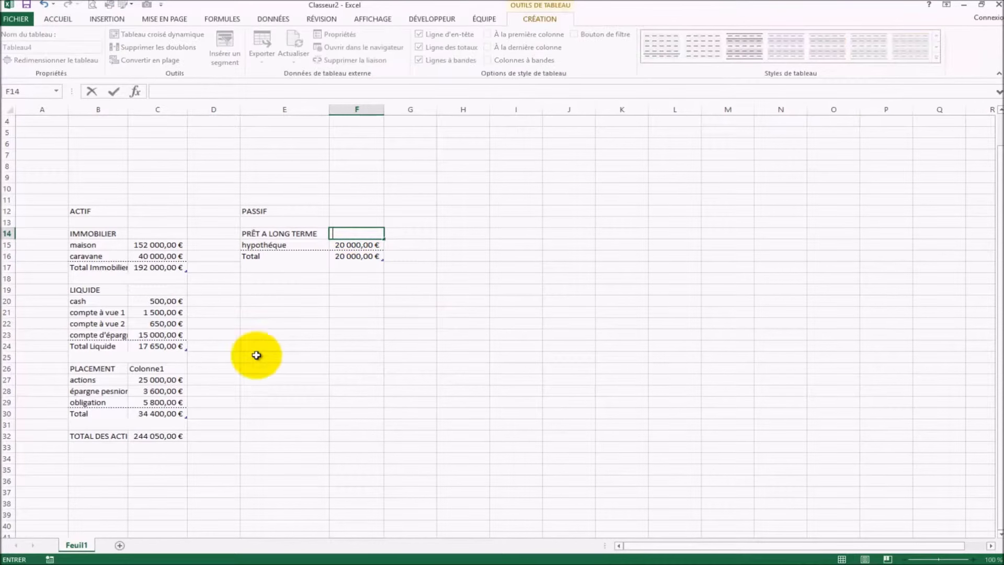
{"action": "left_click_drag", "start_coordinate": [157, 380], "coordinate": [157, 403]}
{"action": "key", "text": "BackSpace"}
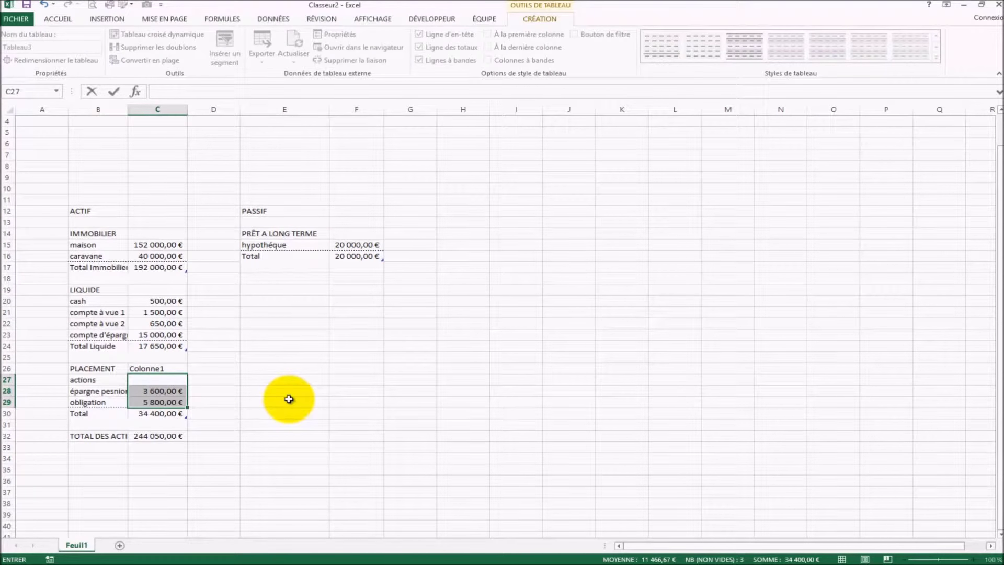
{"action": "type", "text": "25000"}
{"action": "left_click", "coordinate": [168, 368]}
{"action": "key", "text": "Delete"}
{"action": "left_click", "coordinate": [343, 288]}
{"action": "left_click_drag", "start_coordinate": [262, 268], "coordinate": [356, 268]}
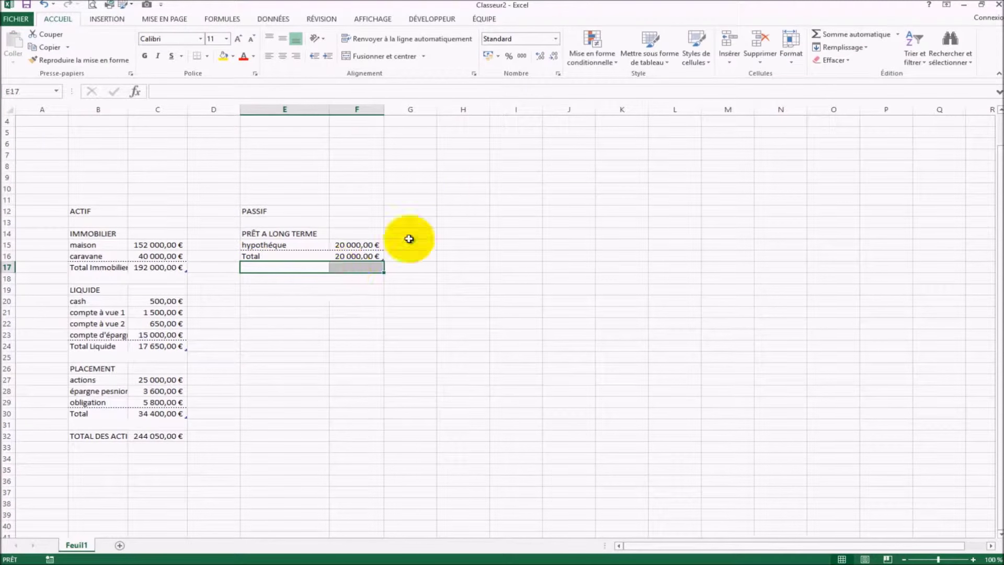
{"action": "left_click", "coordinate": [265, 278]}
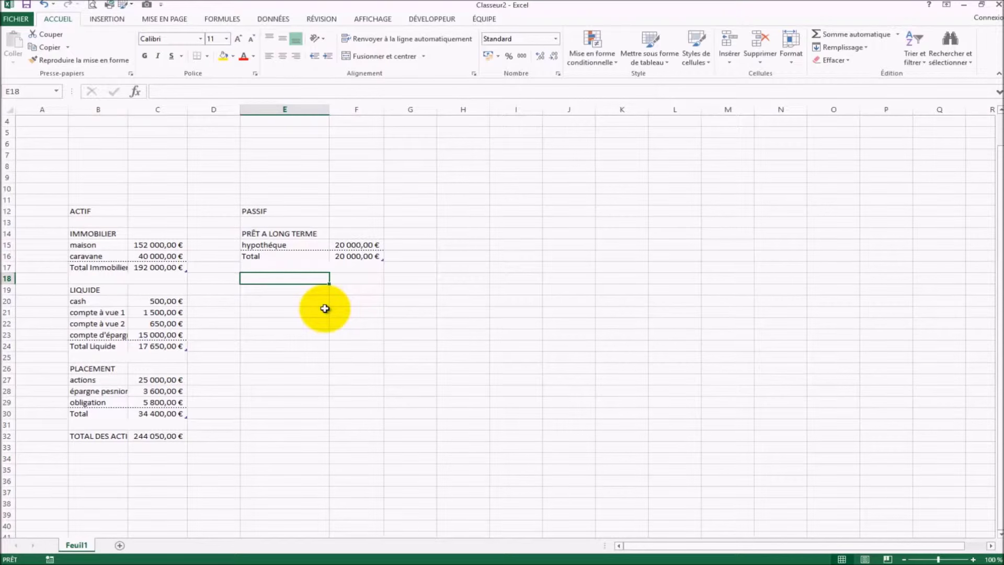
- Enter the PRÊT A COURS TERME heading in column E
{"action": "key", "text": "Right"}
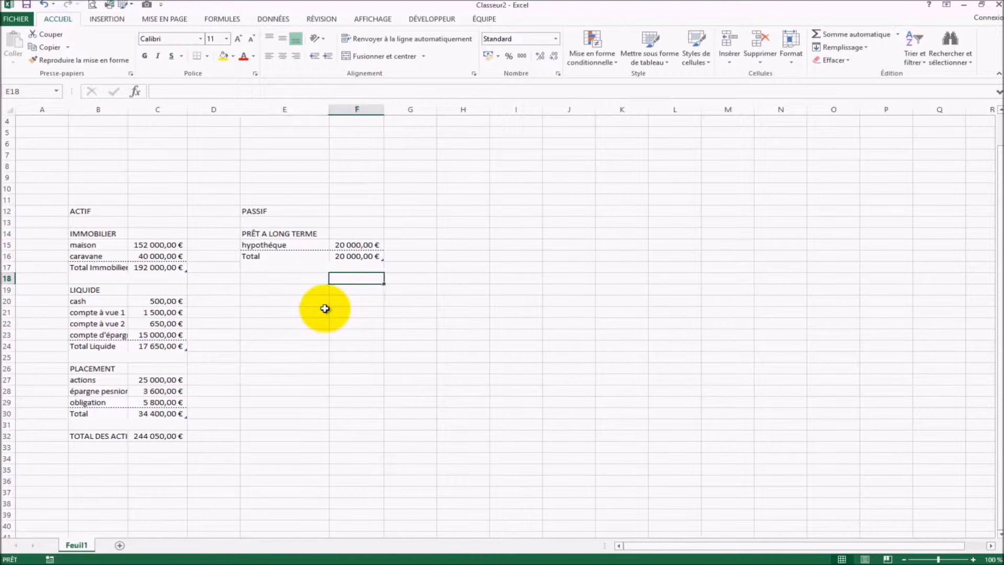
{"action": "key", "text": "Left"}
{"action": "type", "text": "P"}
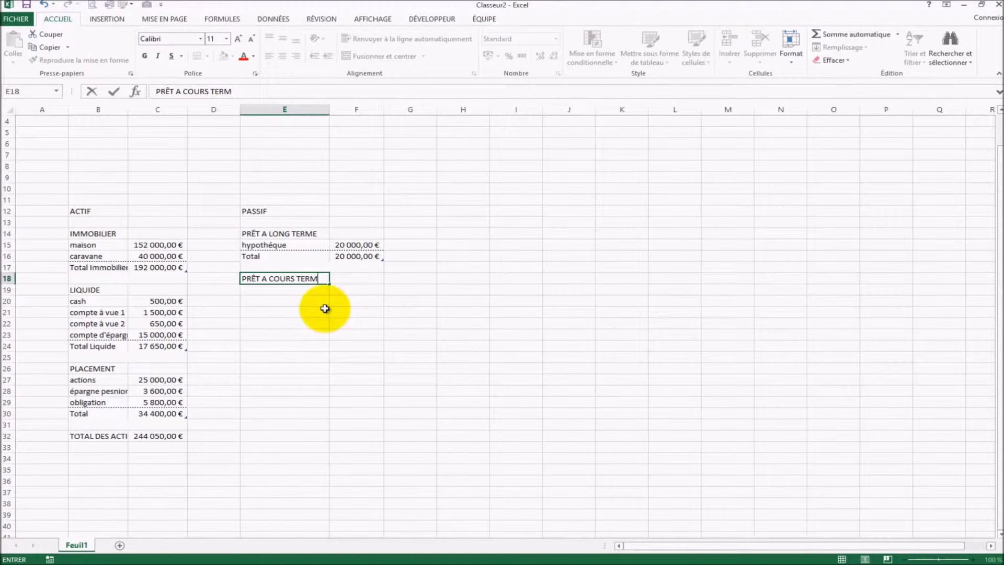
{"action": "key", "text": "Return"}
{"action": "key", "text": "Right"}
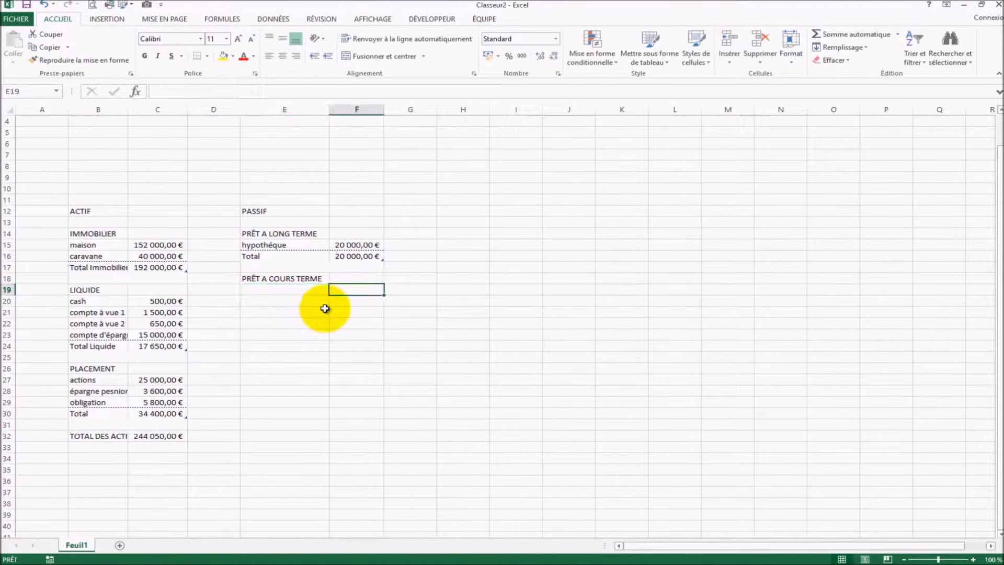
{"action": "key", "text": "Left"}
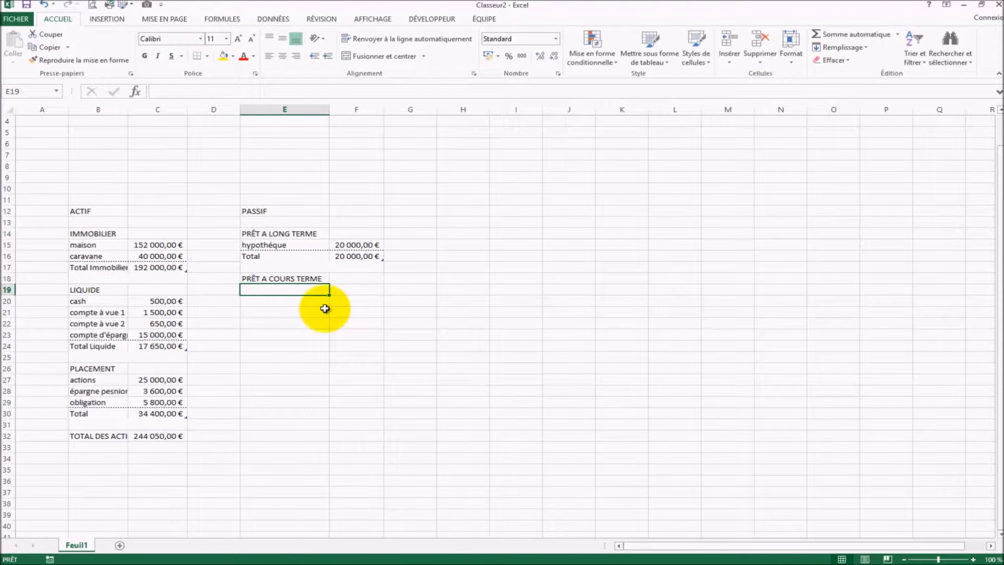
- List crédit personnel with 1500 in Comptabilité euro format
{"action": "type", "text": "crédit personnel"}
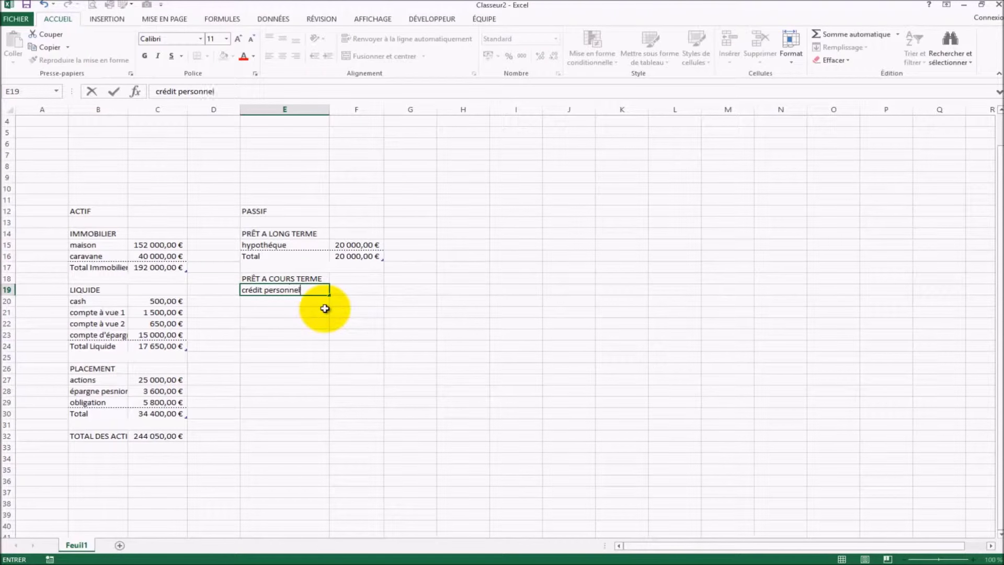
{"action": "key", "text": "Right"}
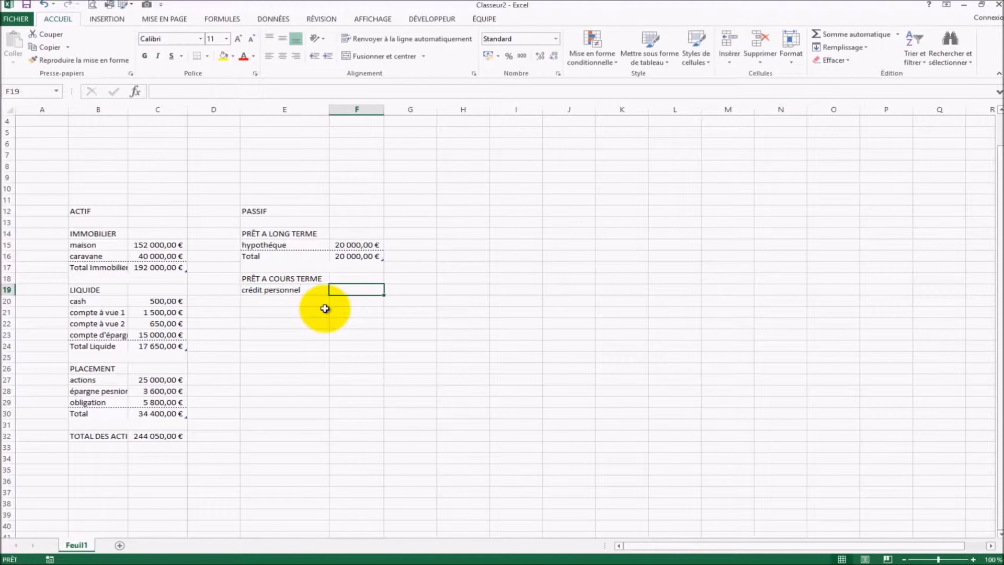
{"action": "type", "text": "1500"}
{"action": "key", "text": "ctrl+Return"}
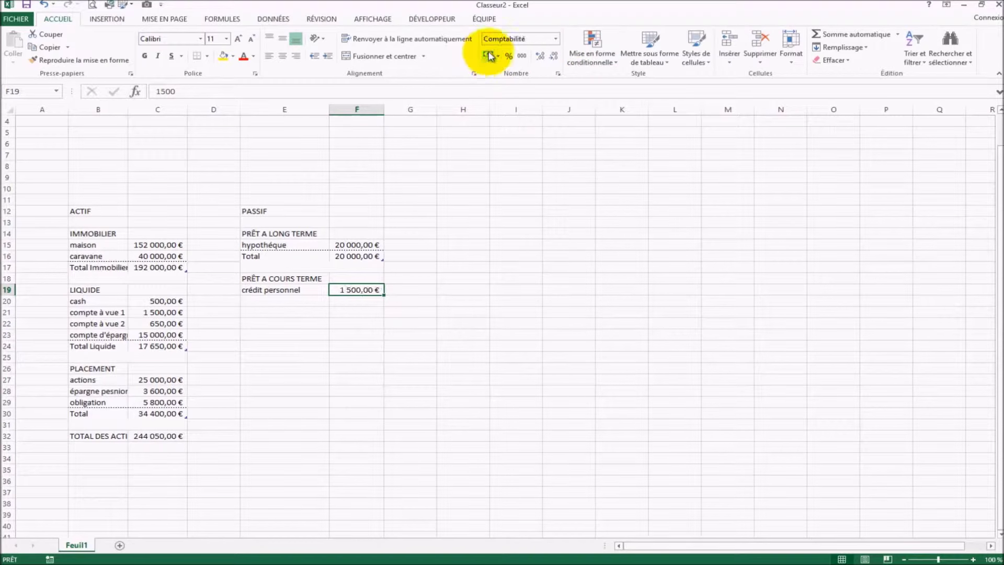
{"action": "left_click", "coordinate": [488, 55]}
{"action": "left_click", "coordinate": [539, 346]}
- Merge and centre E20:F20, then begin the total label in E21
{"action": "left_click_drag", "start_coordinate": [254, 299], "coordinate": [359, 298]}
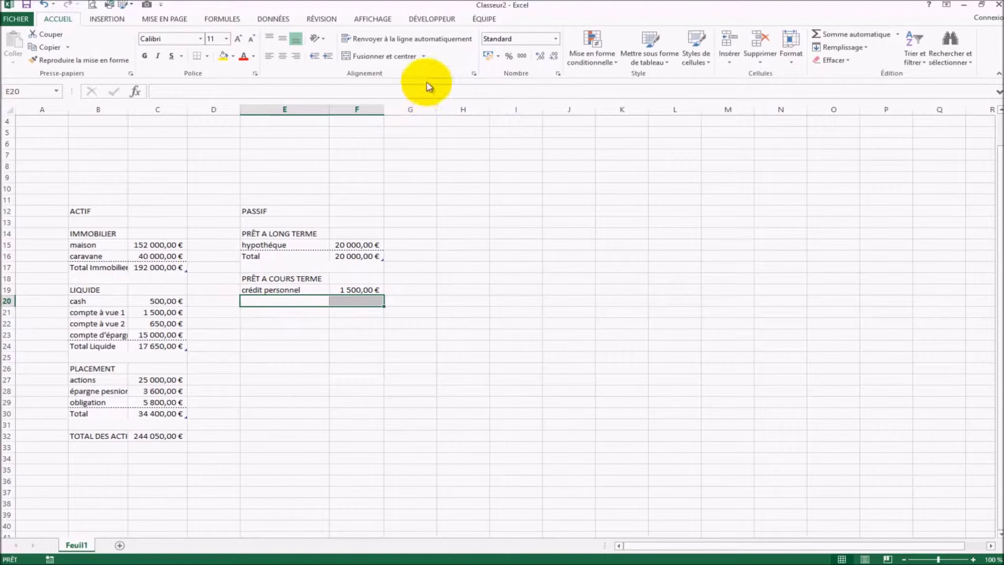
{"action": "left_click", "coordinate": [384, 56]}
{"action": "left_click", "coordinate": [260, 314]}
{"action": "left_click", "coordinate": [281, 305]}
{"action": "left_click", "coordinate": [290, 316]}
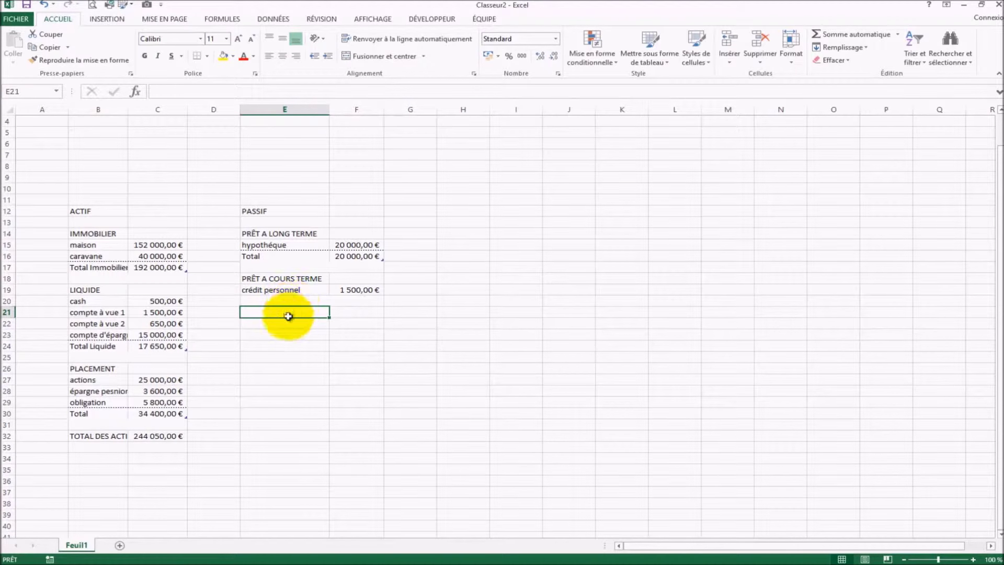
{"action": "type", "text": "TOTAL des PASSSIF"}
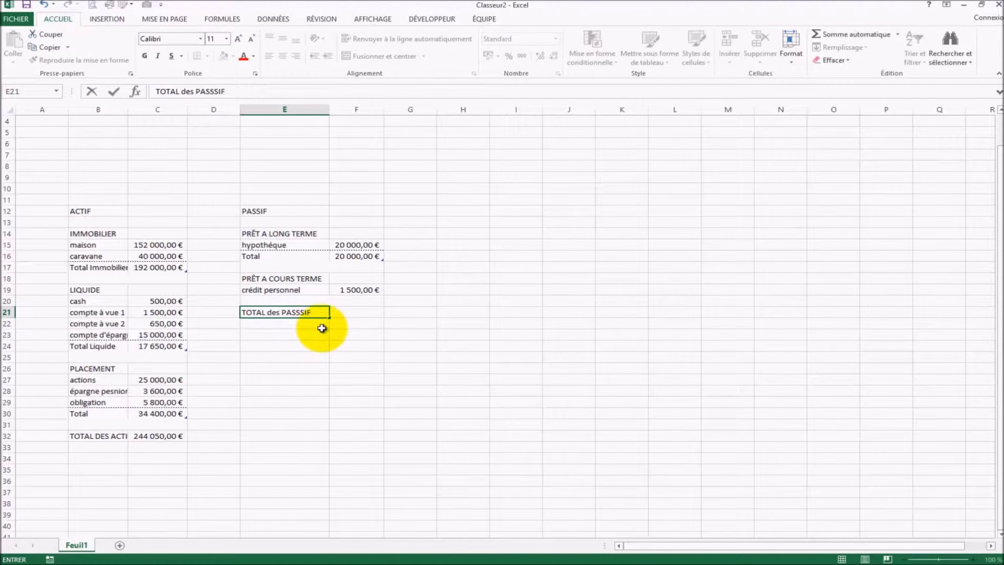
- Confirm TOTAL des PASSSIF in E21 and cancel the unfinished formula beside it
{"action": "key", "text": "Tab"}
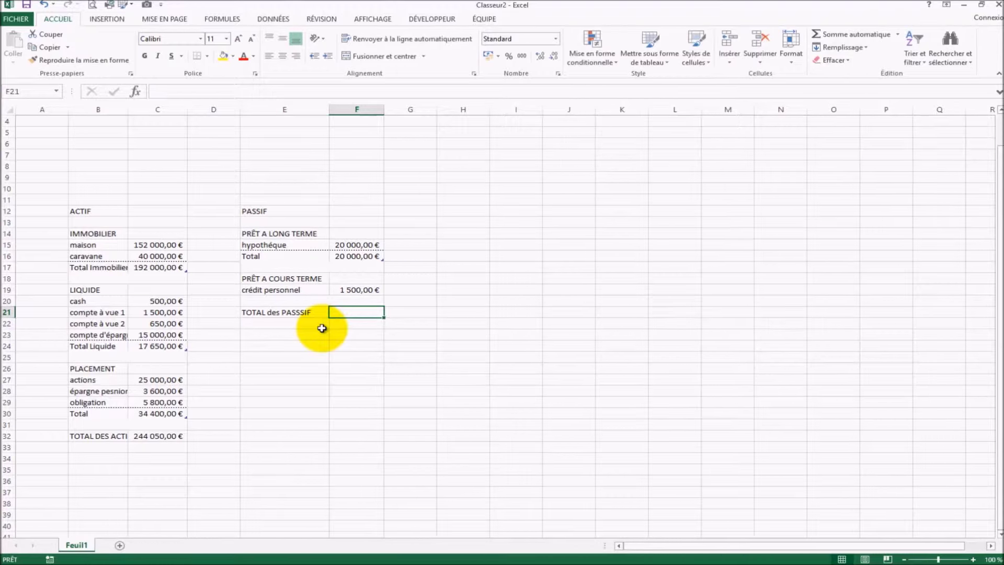
{"action": "type", "text": "="}
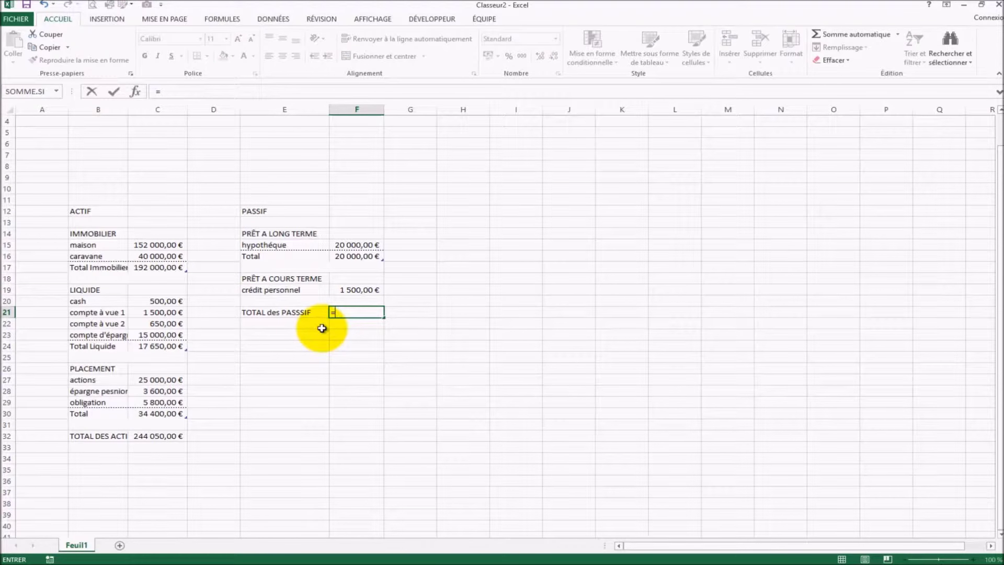
{"action": "left_click", "coordinate": [392, 340]}
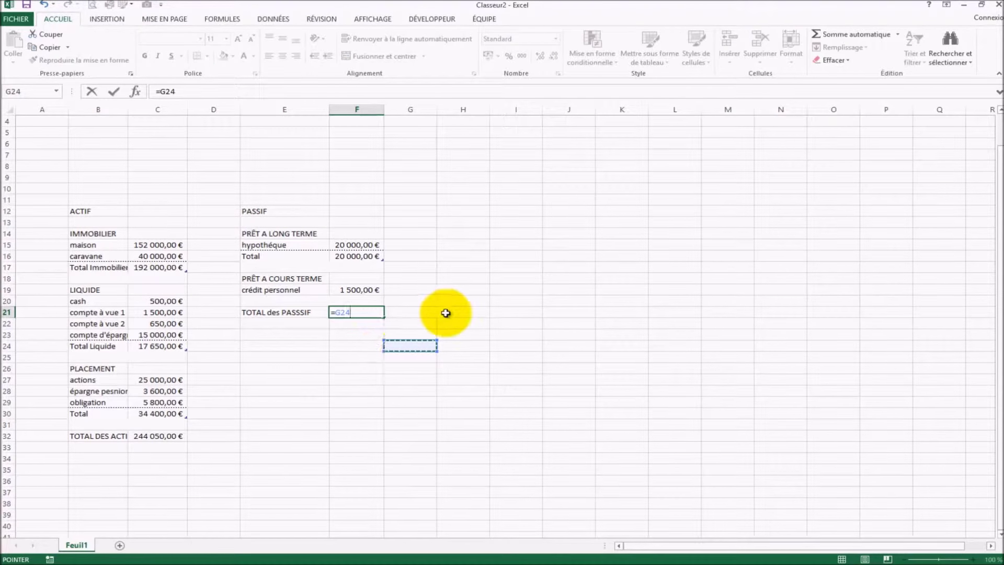
{"action": "key", "text": "Escape"}
{"action": "left_click_drag", "start_coordinate": [256, 279], "coordinate": [356, 291]}
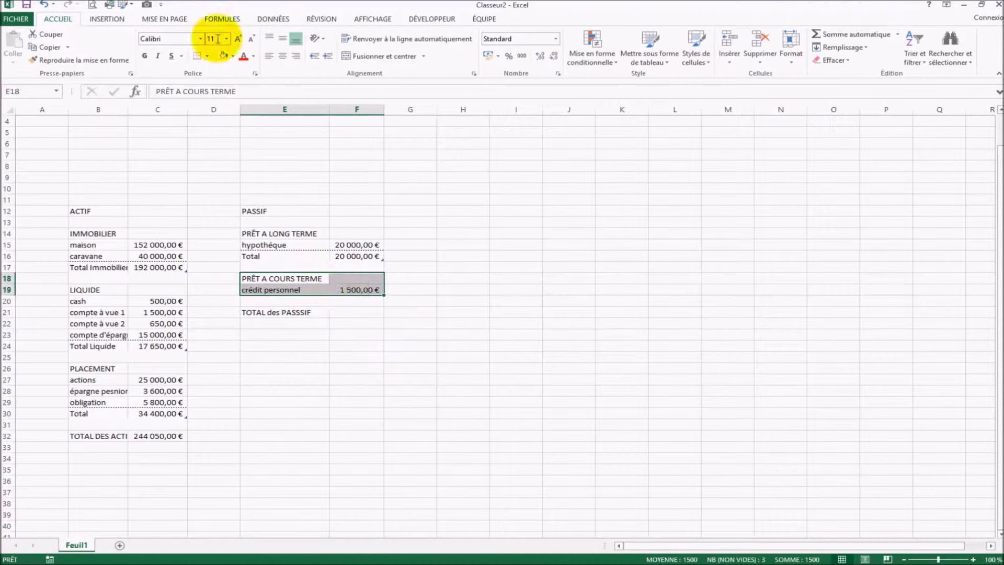
- Turn the short-term loan block into a table without filter buttons, with a Total row and style Aucun
{"action": "left_click", "coordinate": [112, 21]}
{"action": "left_click", "coordinate": [116, 44]}
{"action": "left_click", "coordinate": [453, 387]}
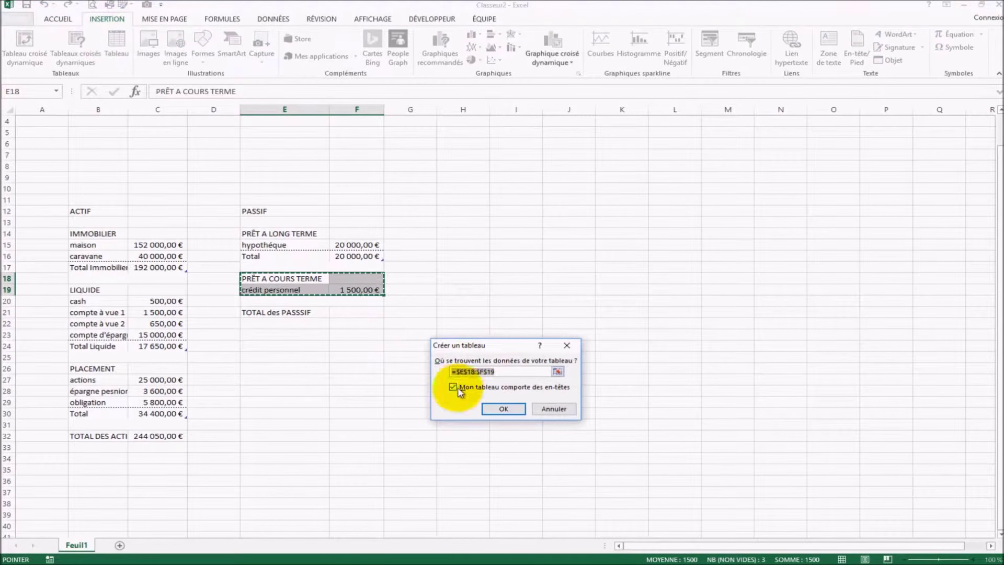
{"action": "left_click", "coordinate": [505, 411]}
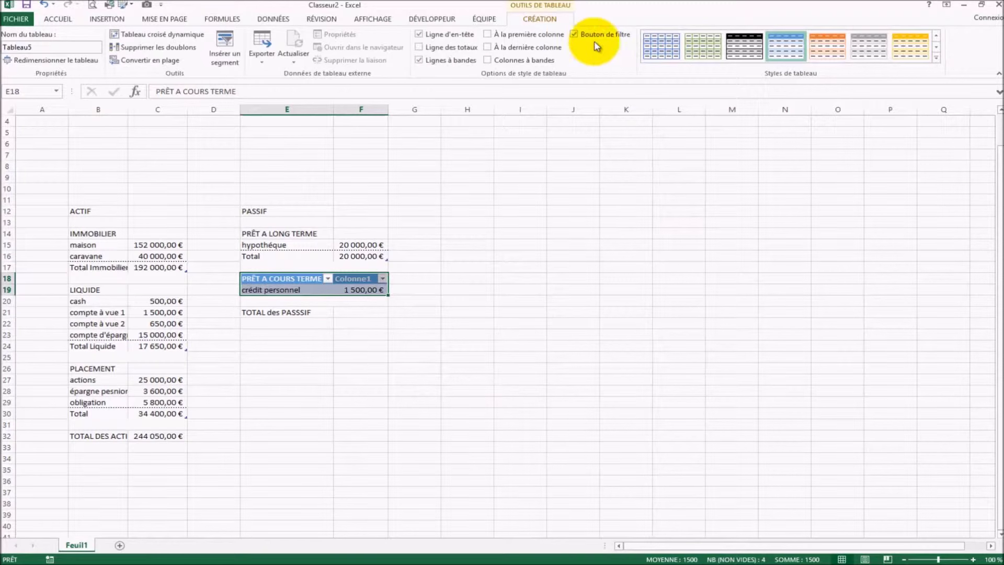
{"action": "left_click", "coordinate": [575, 36]}
{"action": "left_click", "coordinate": [428, 48]}
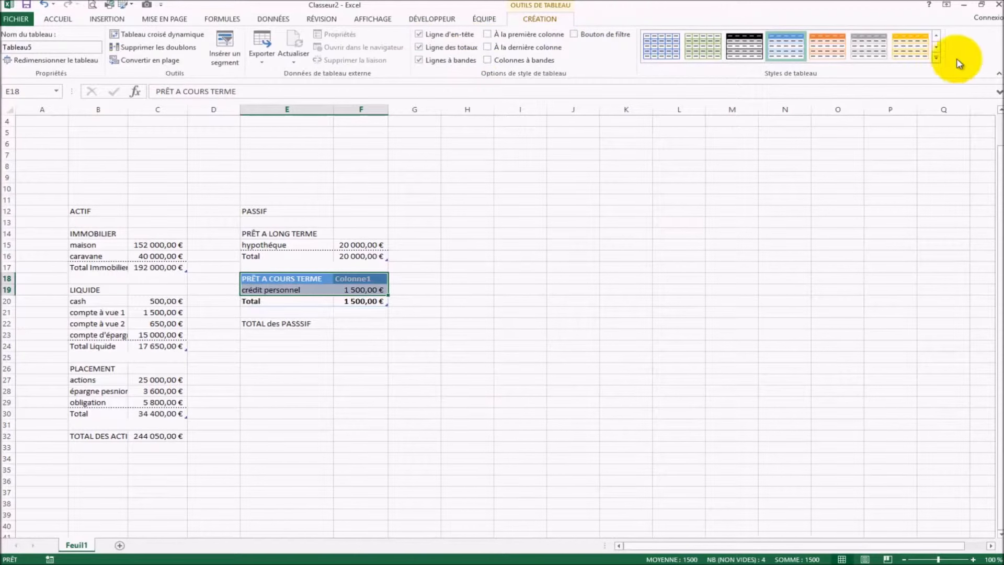
{"action": "left_click", "coordinate": [936, 62]}
{"action": "left_click", "coordinate": [650, 64]}
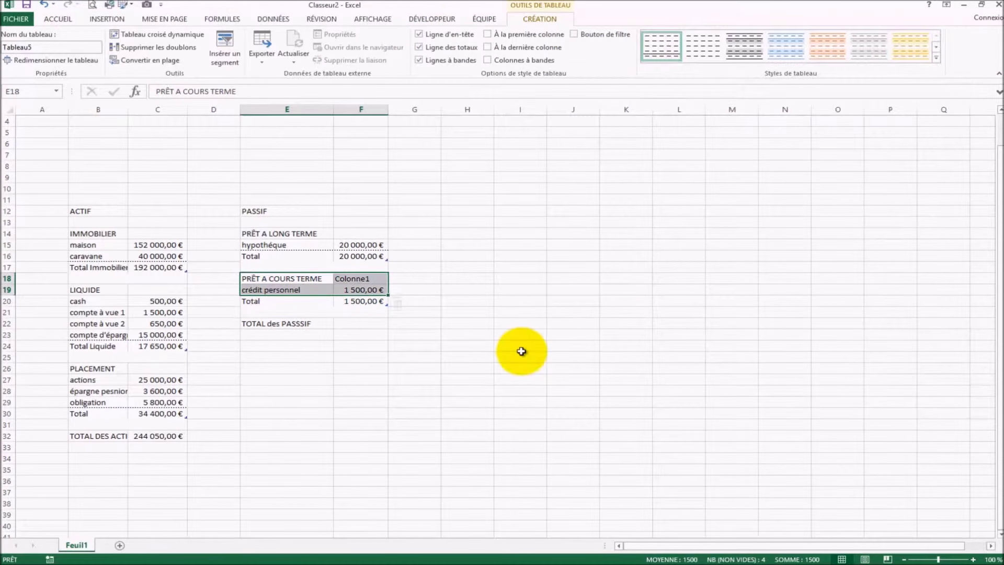
{"action": "left_click", "coordinate": [529, 348]}
{"action": "left_click", "coordinate": [355, 325]}
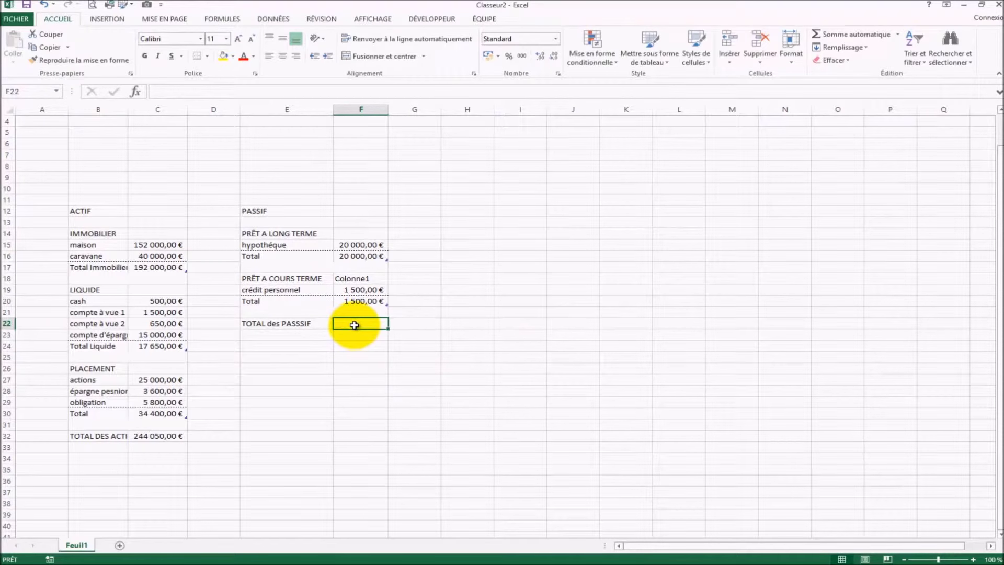
- Enter =SOMME(F20;F16) beside TOTAL des PASSSIF, giving 21 500,00 €
{"action": "type", "text": "=somm"}
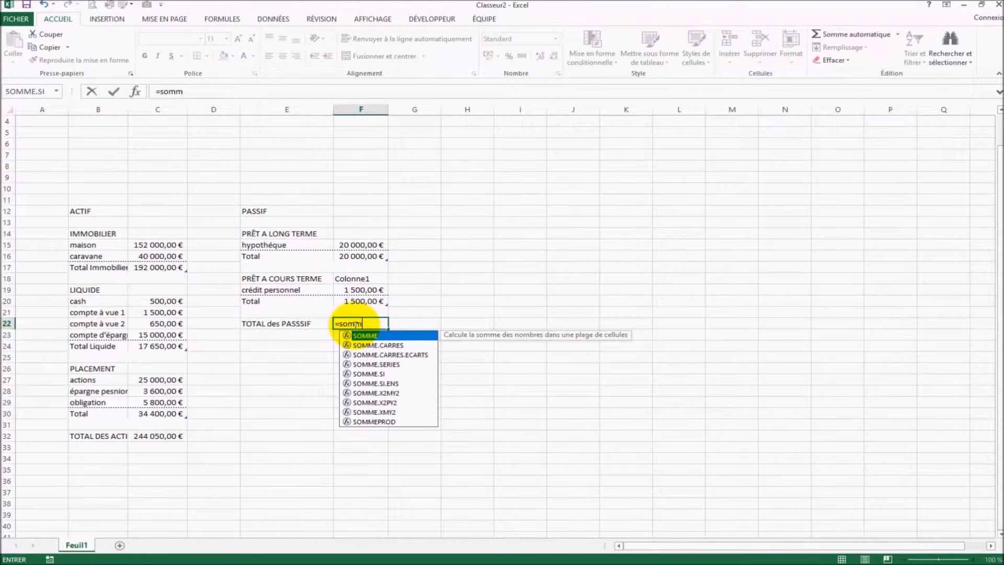
{"action": "type", "text": "e(Tableau5[[#Totaux];[Colonne1"}
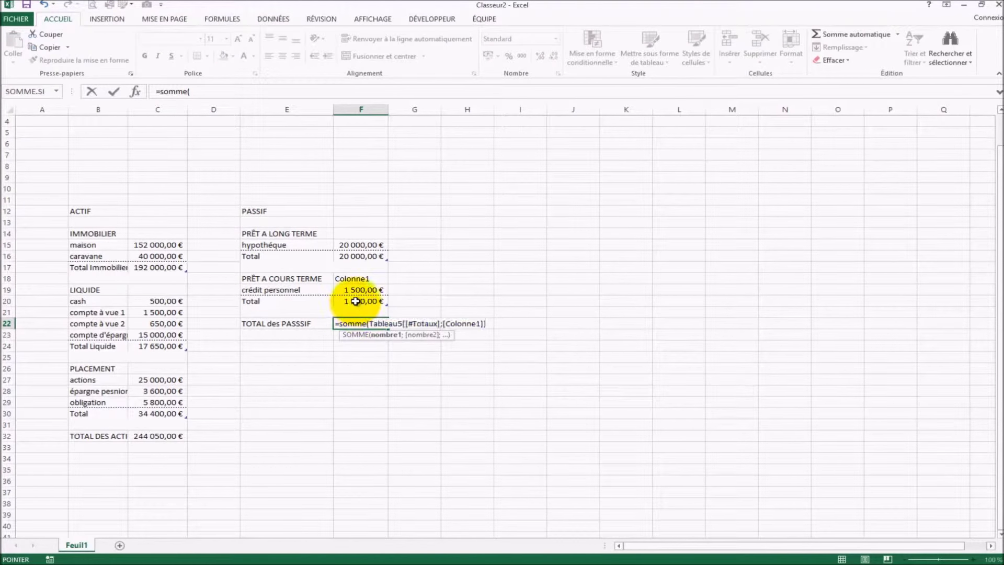
{"action": "left_click", "coordinate": [356, 302]}
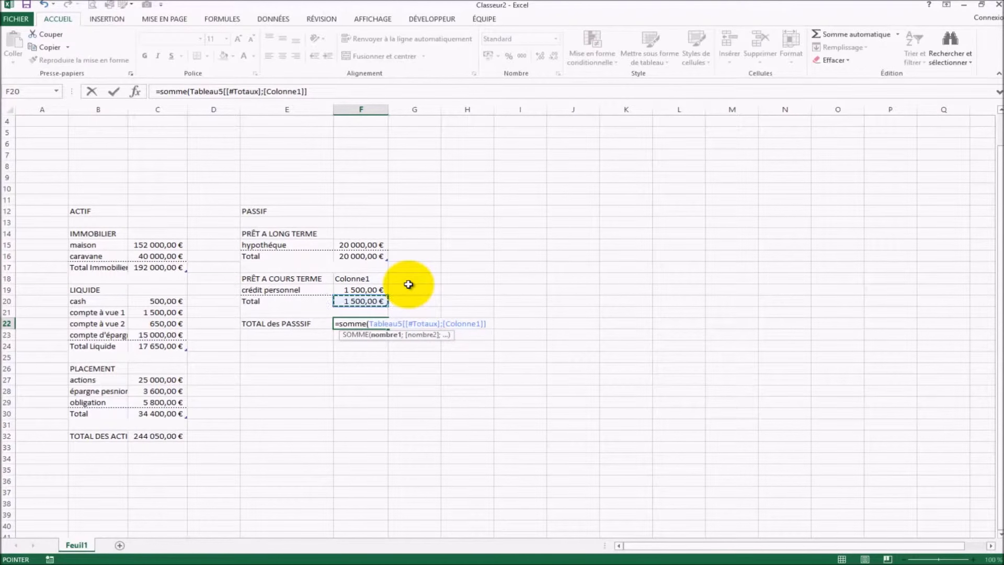
{"action": "type", "text": ";"}
{"action": "left_click", "coordinate": [372, 259]}
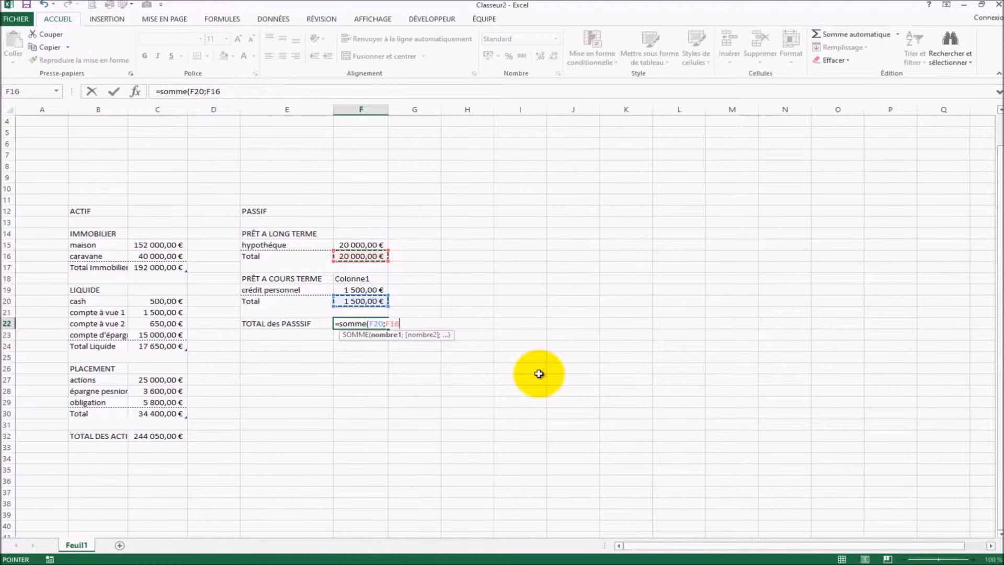
{"action": "key", "text": "Return"}
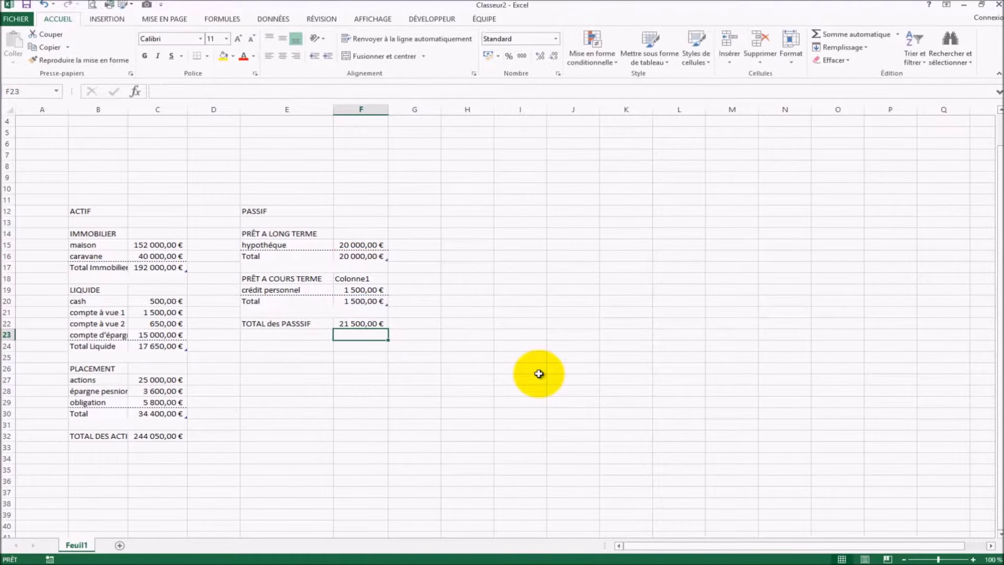
{"action": "left_click", "coordinate": [353, 325]}
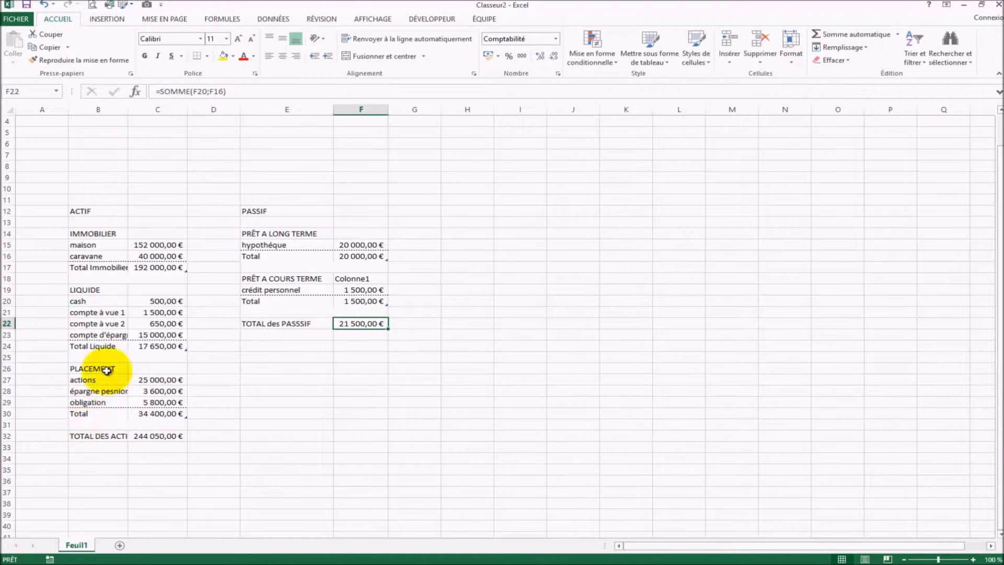
- Edit the Total labels in B30, E16 and E20 to Total Placement, Total Long terme, Total cours terme
{"action": "double_click", "coordinate": [98, 412]}
{"action": "type", "text": "PLacement"}
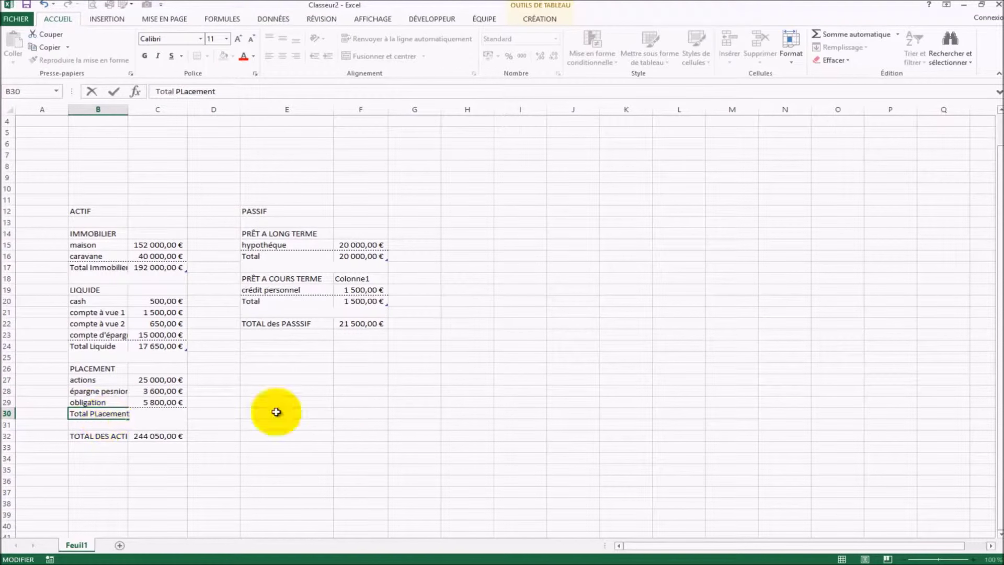
{"action": "left_click", "coordinate": [282, 436]}
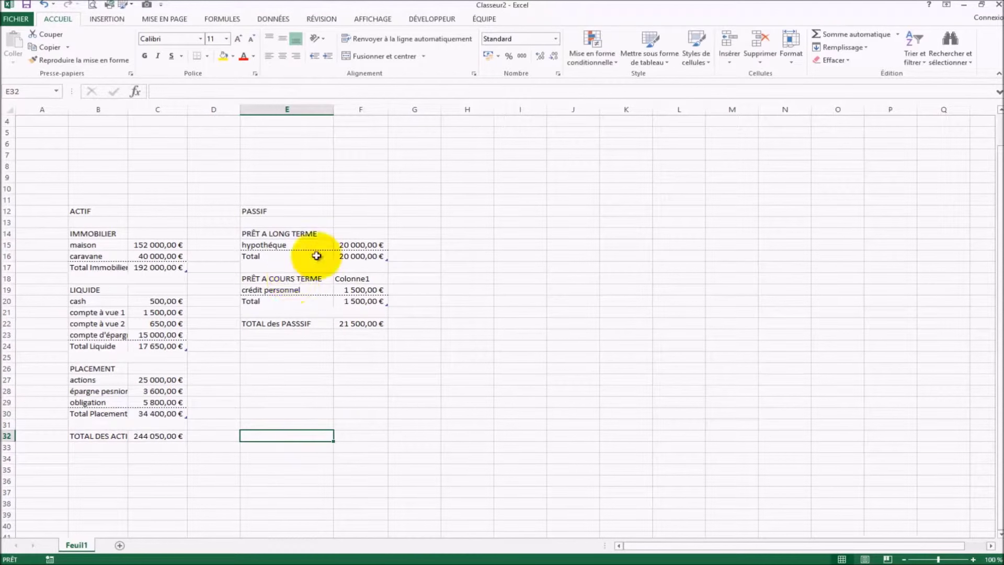
{"action": "double_click", "coordinate": [279, 256]}
{"action": "type", "text": "Long terme"}
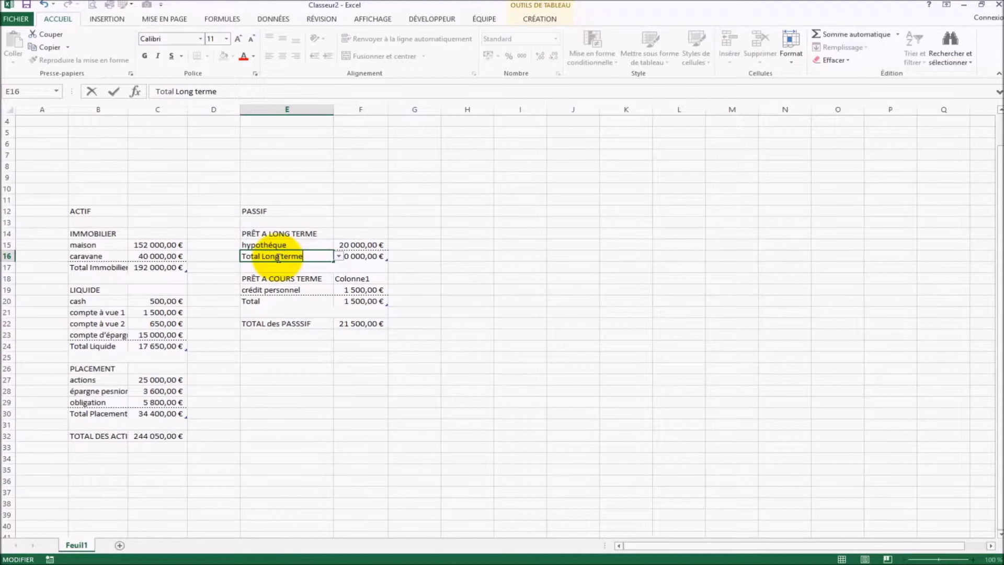
{"action": "double_click", "coordinate": [272, 303]}
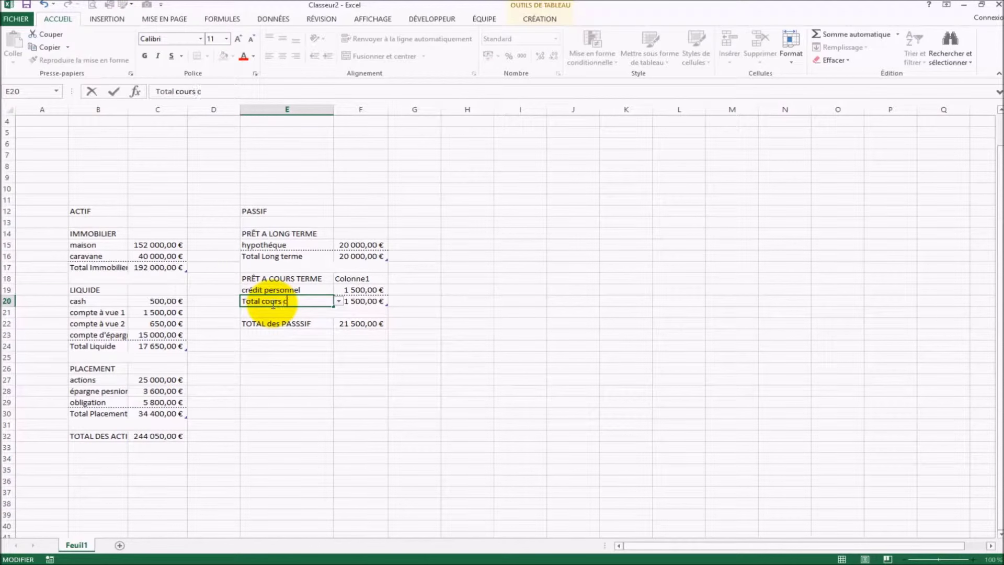
{"action": "left_click", "coordinate": [398, 434]}
{"action": "left_click", "coordinate": [610, 345]}
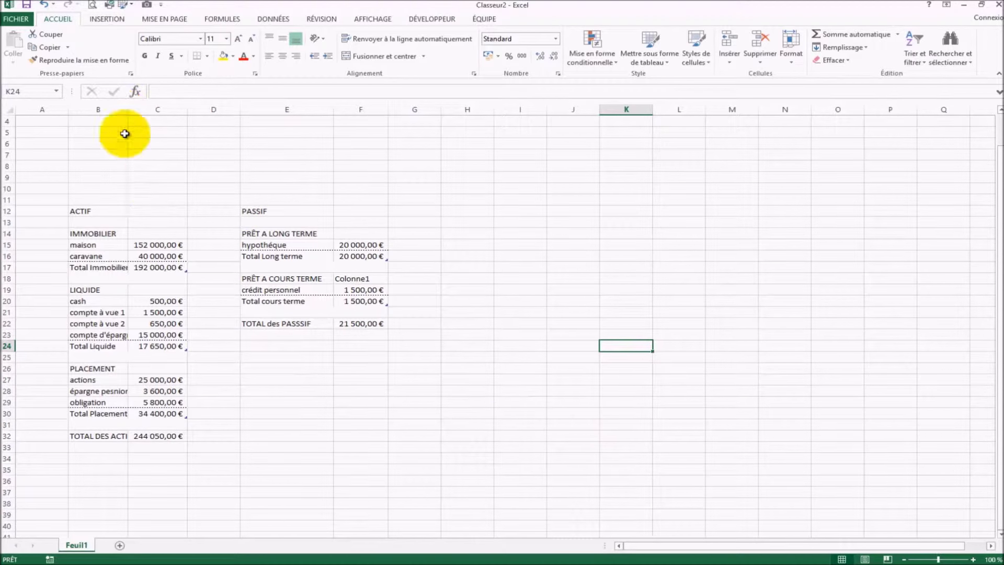
- Widen columns B and C to fit the ACTIF labels and amounts
{"action": "left_click_drag", "start_coordinate": [127, 110], "coordinate": [236, 113]}
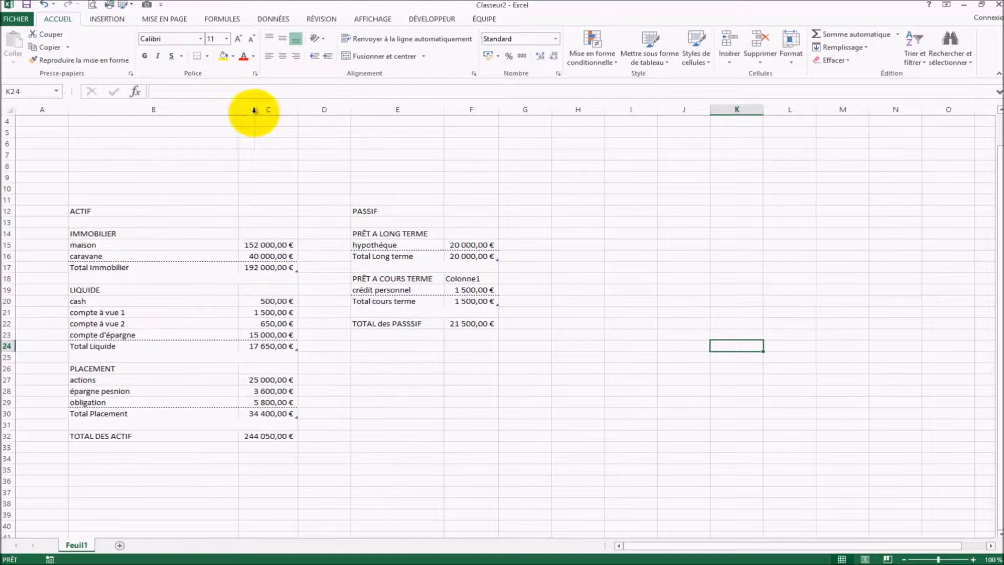
{"action": "left_click_drag", "start_coordinate": [298, 110], "coordinate": [331, 110]}
{"action": "left_click_drag", "start_coordinate": [237, 110], "coordinate": [214, 111]}
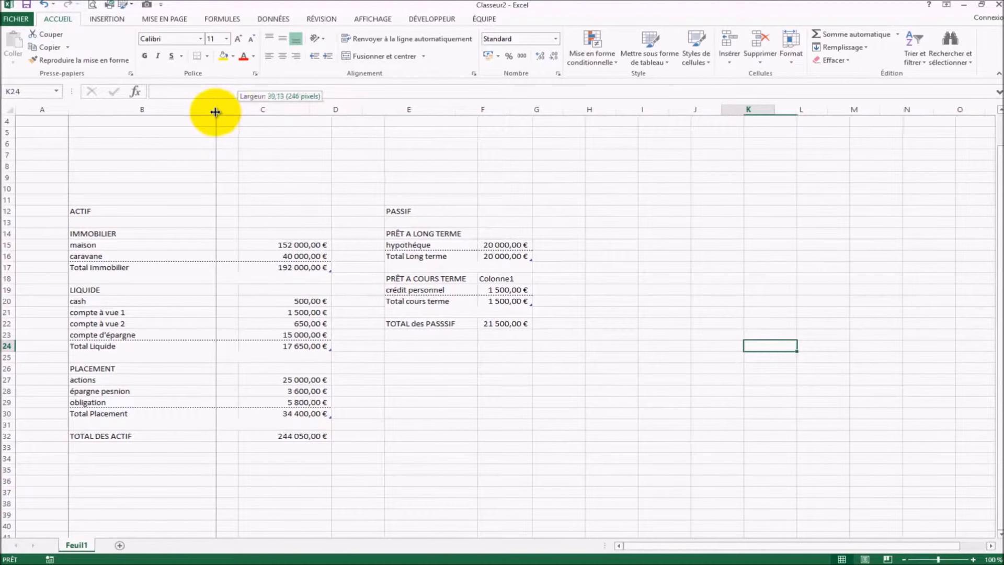
{"action": "left_click_drag", "start_coordinate": [215, 111], "coordinate": [218, 111]}
{"action": "left_click_drag", "start_coordinate": [311, 110], "coordinate": [318, 110]}
- Widen columns E and F to fit the PASSIF labels and amounts
{"action": "left_click_drag", "start_coordinate": [456, 111], "coordinate": [521, 113]}
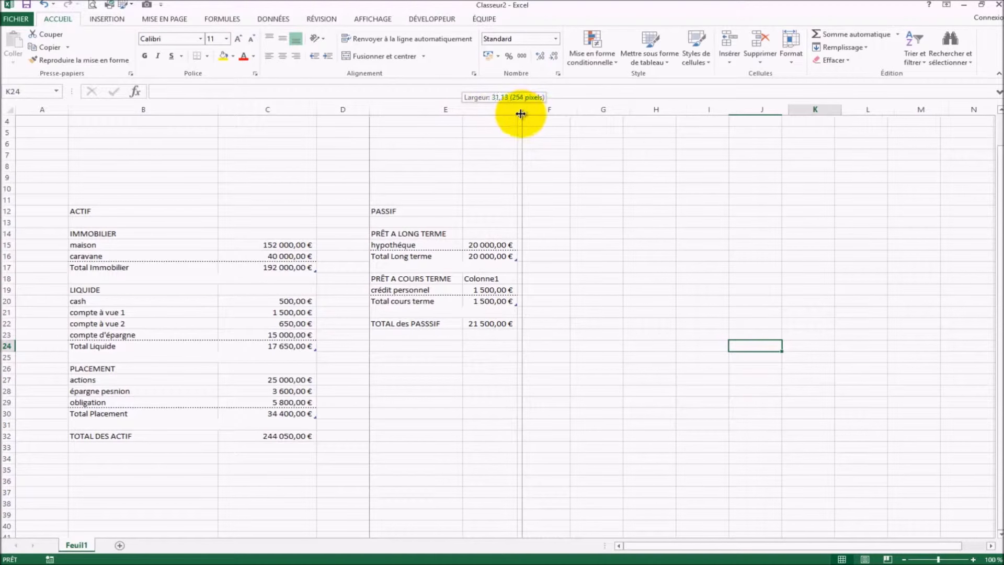
{"action": "mouse_move", "coordinate": [519, 114]}
{"action": "left_mouse_down"}
{"action": "mouse_move", "coordinate": [639, 114]}
{"action": "mouse_move", "coordinate": [625, 118]}
{"action": "left_mouse_up"}
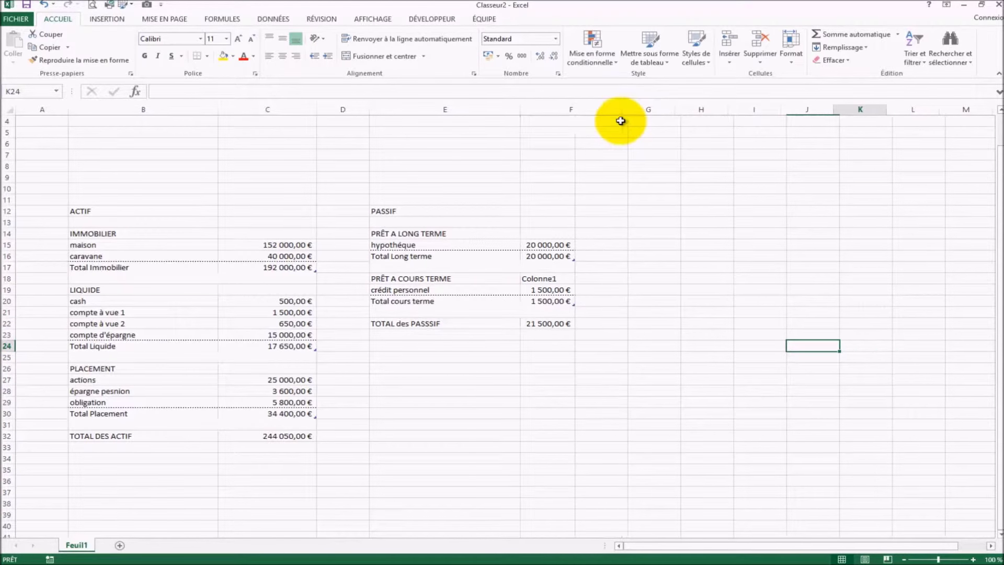
{"action": "left_click_drag", "start_coordinate": [621, 121], "coordinate": [621, 121]}
{"action": "mouse_move", "coordinate": [74, 209]}
{"action": "left_mouse_down"}
{"action": "mouse_move", "coordinate": [430, 199]}
{"action": "mouse_move", "coordinate": [428, 211]}
{"action": "left_mouse_up"}
- Set the ACTIF and PASSIF headings in row 12 to bold 24 pt
{"action": "left_click", "coordinate": [225, 39]}
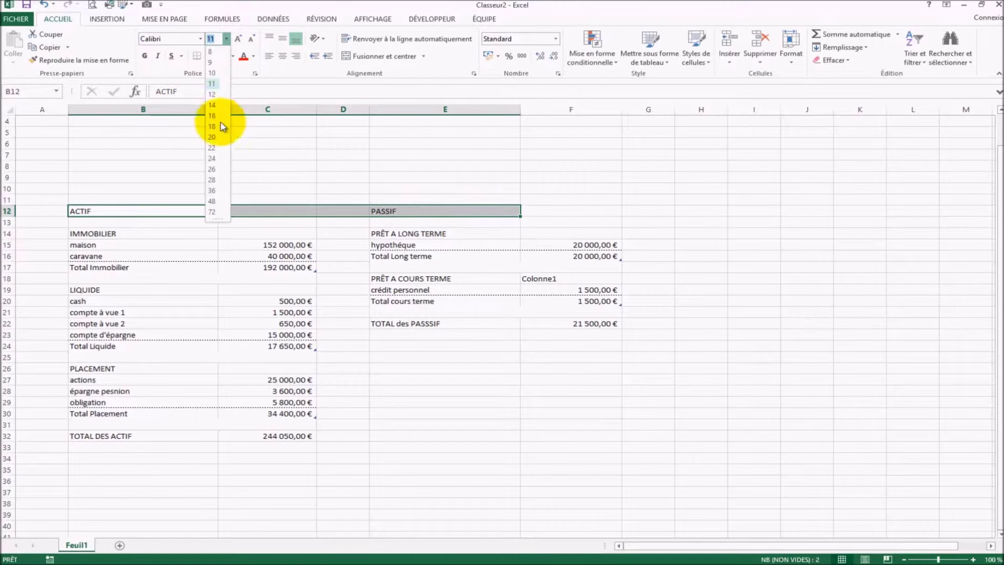
{"action": "left_click", "coordinate": [212, 158]}
{"action": "left_click", "coordinate": [145, 57]}
{"action": "left_click", "coordinate": [570, 189]}
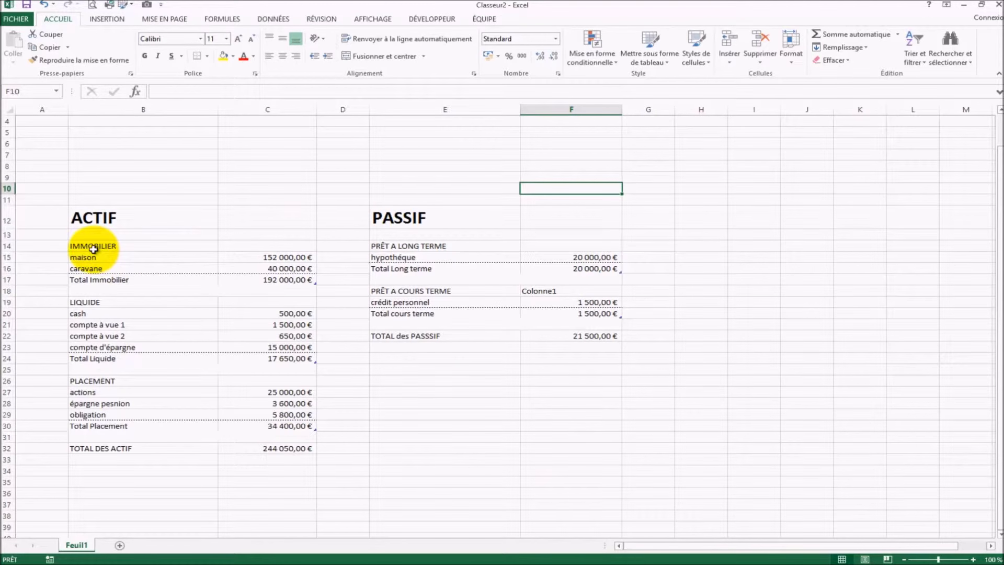
- Set the ACTIF and PASSIF table bodies to 14 pt font
{"action": "left_click_drag", "start_coordinate": [93, 249], "coordinate": [253, 423]}
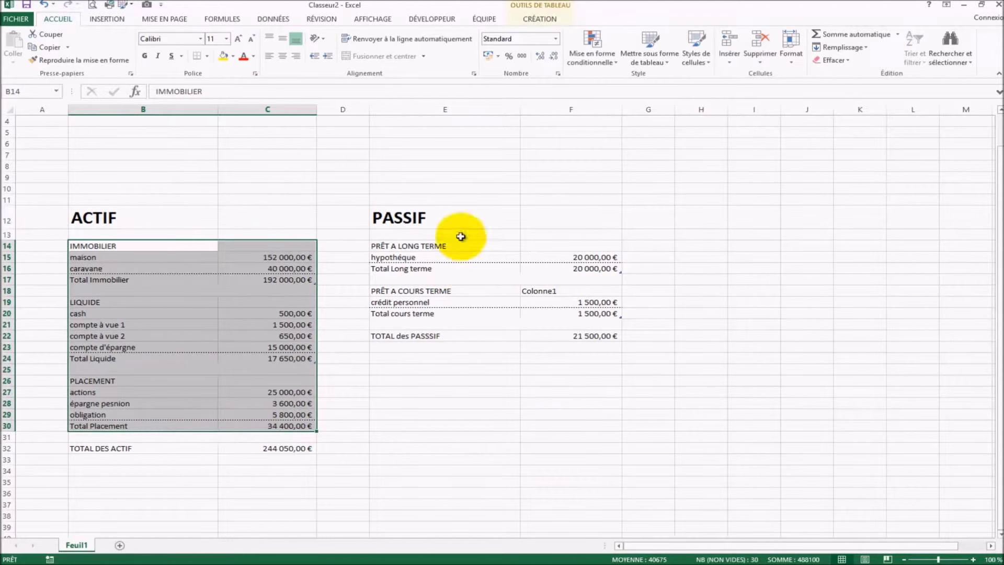
{"action": "left_click", "coordinate": [226, 39]}
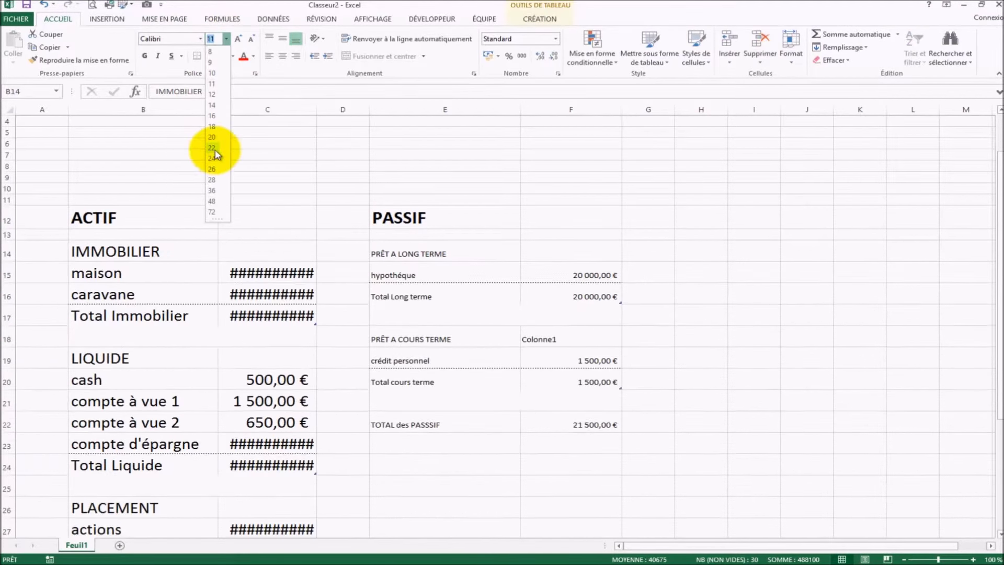
{"action": "left_click", "coordinate": [212, 105]}
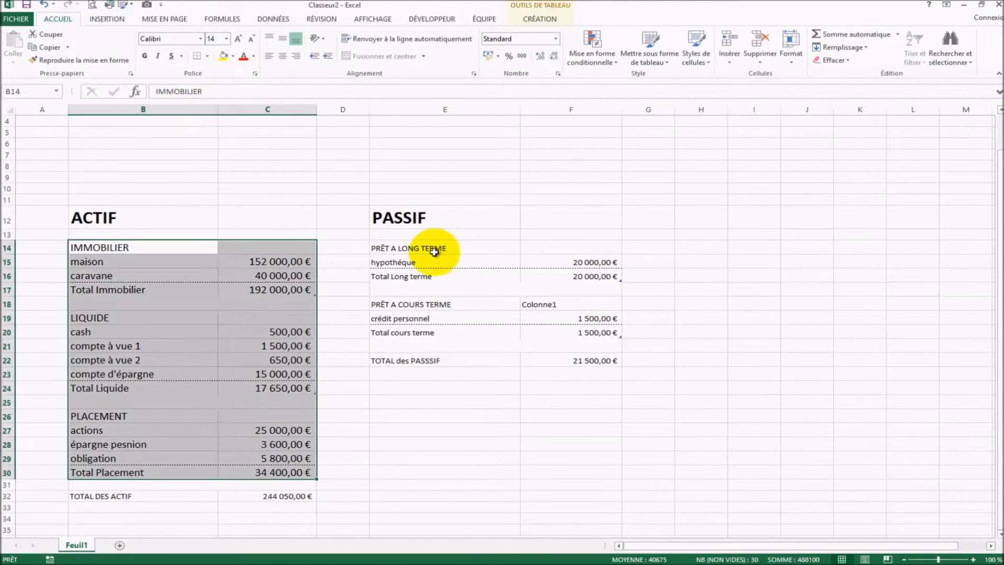
{"action": "left_click_drag", "start_coordinate": [426, 248], "coordinate": [448, 333]}
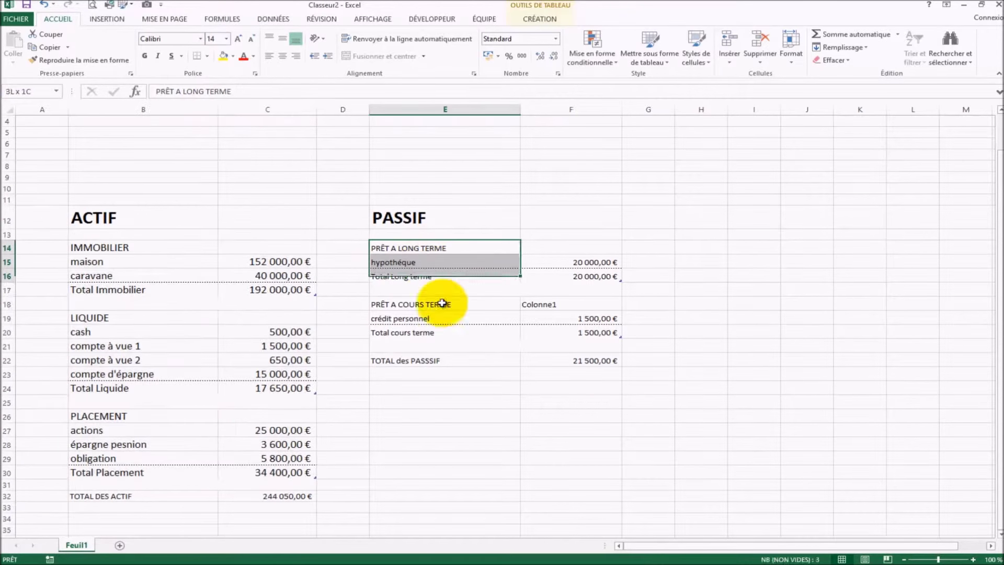
{"action": "left_click", "coordinate": [226, 39]}
{"action": "left_click", "coordinate": [212, 108]}
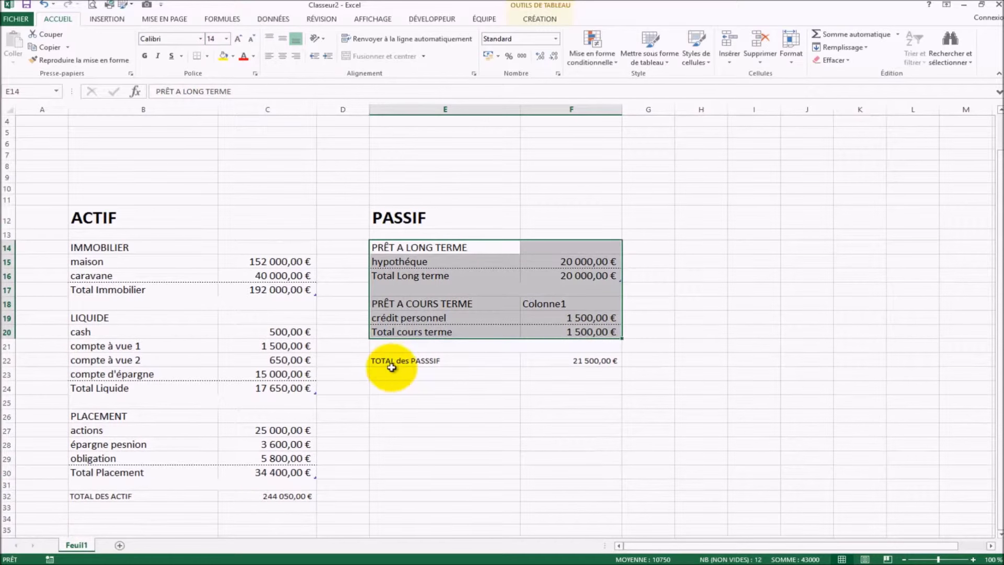
- Make the TOTAL des PASSSIF row bold at 18 pt
{"action": "left_click_drag", "start_coordinate": [398, 361], "coordinate": [550, 360]}
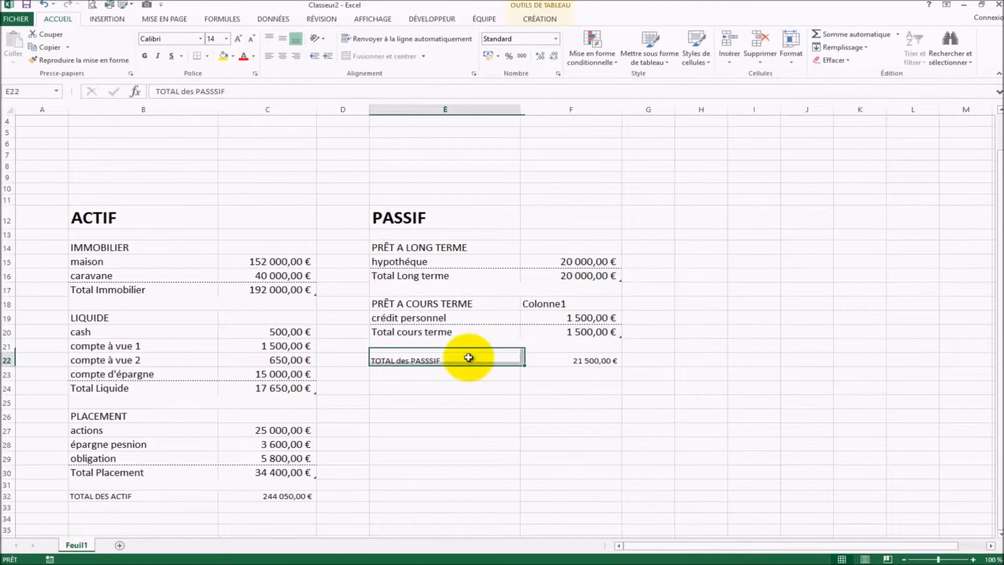
{"action": "left_click", "coordinate": [225, 41]}
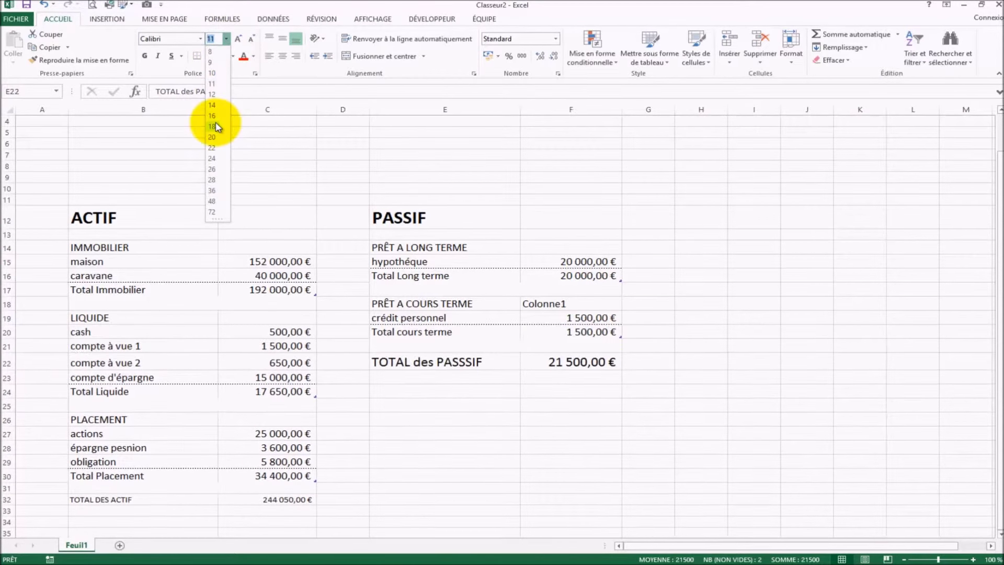
{"action": "left_click", "coordinate": [213, 127]}
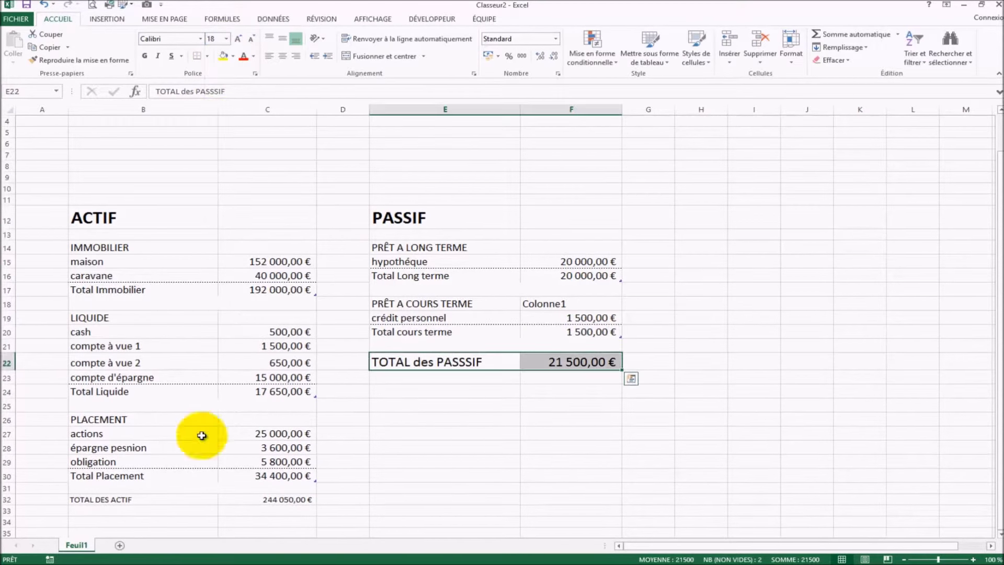
{"action": "left_click", "coordinate": [152, 62]}
{"action": "left_click_drag", "start_coordinate": [160, 499], "coordinate": [282, 493]}
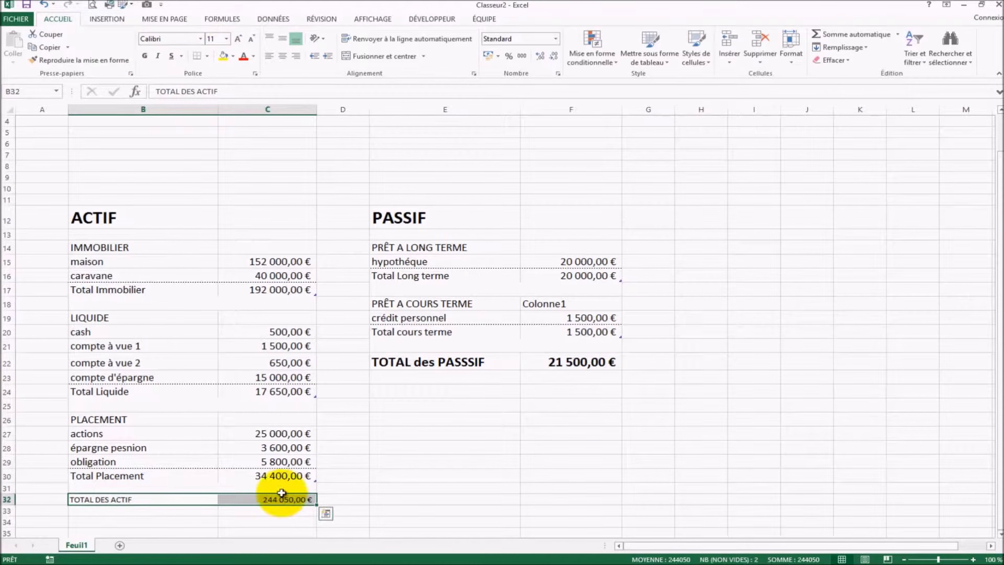
- Bold the TOTAL DES ACTIF row at 18 pt and drag column D narrower
{"action": "left_click", "coordinate": [144, 56]}
{"action": "left_click", "coordinate": [227, 39]}
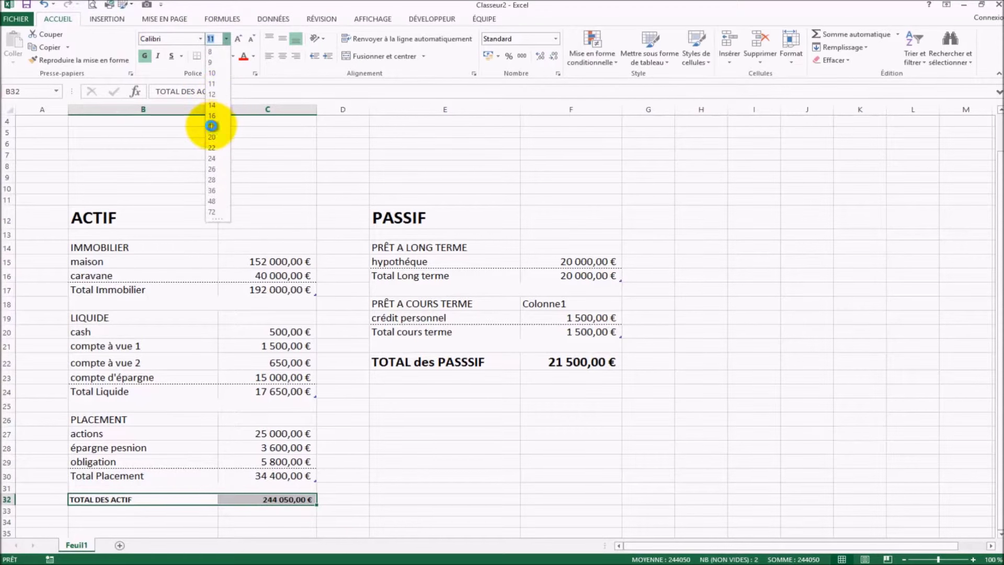
{"action": "left_click", "coordinate": [211, 126]}
{"action": "left_click", "coordinate": [646, 488]}
{"action": "scroll", "coordinate": [511, 393], "scroll_direction": "down", "scroll_amount": 2}
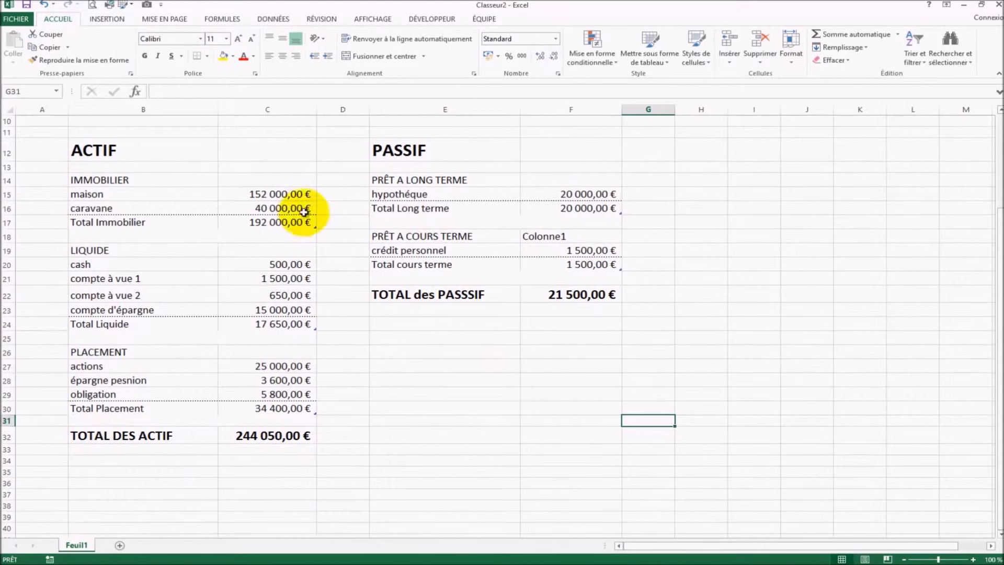
{"action": "left_click_drag", "start_coordinate": [368, 110], "coordinate": [343, 110]}
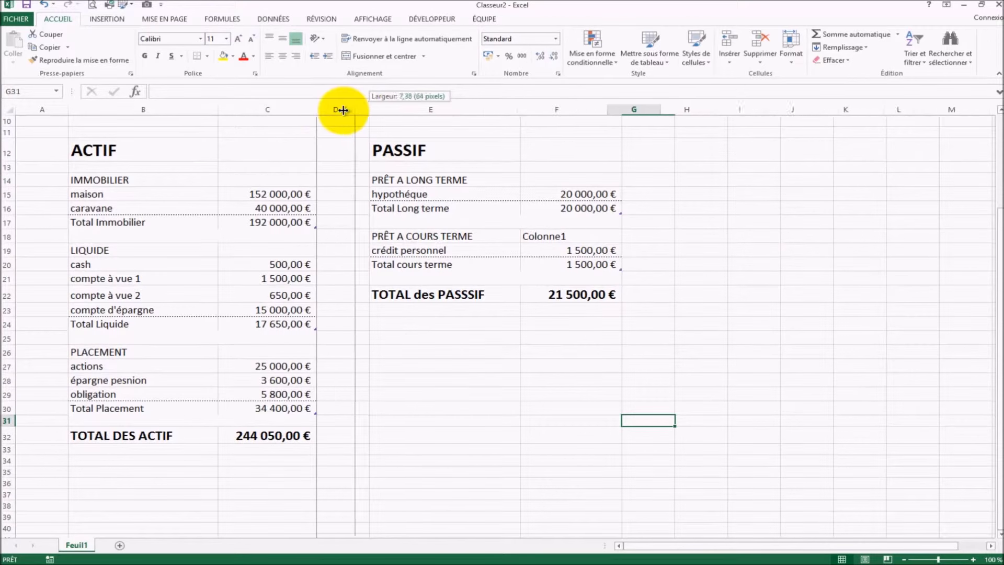
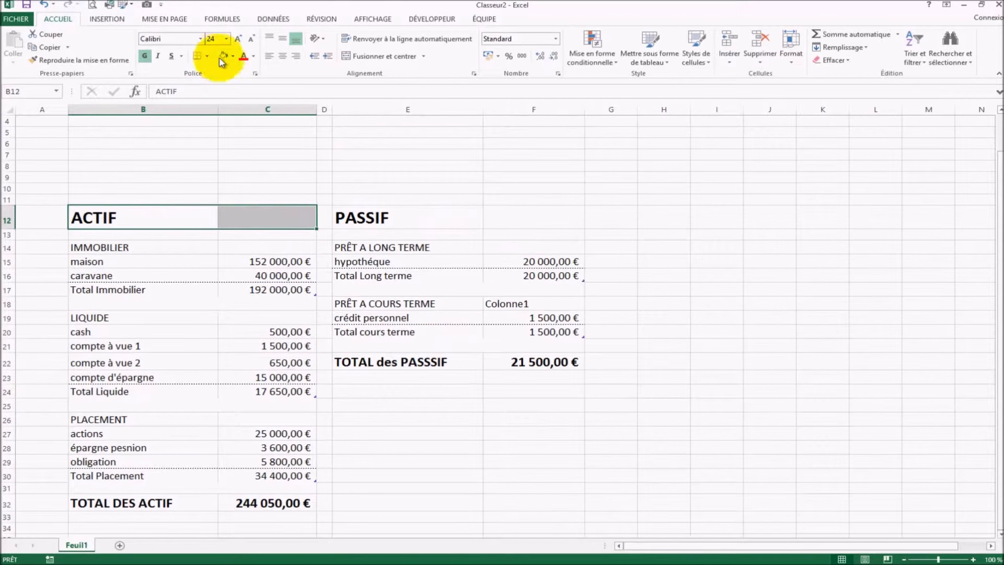
- Give the ACTIF heading cells B12:C12 a thick green bottom border
{"action": "right_click", "coordinate": [187, 219]}
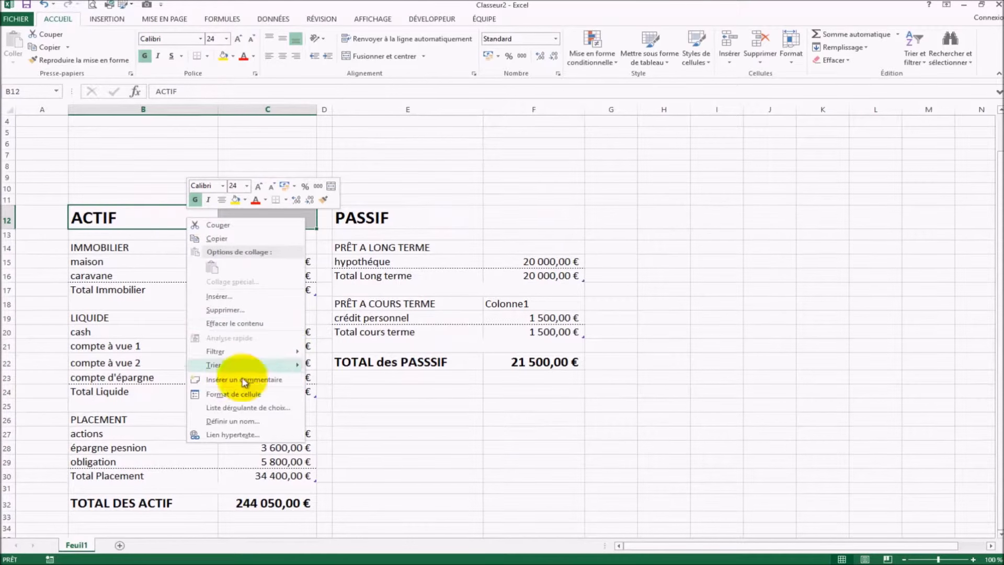
{"action": "left_click", "coordinate": [234, 393]}
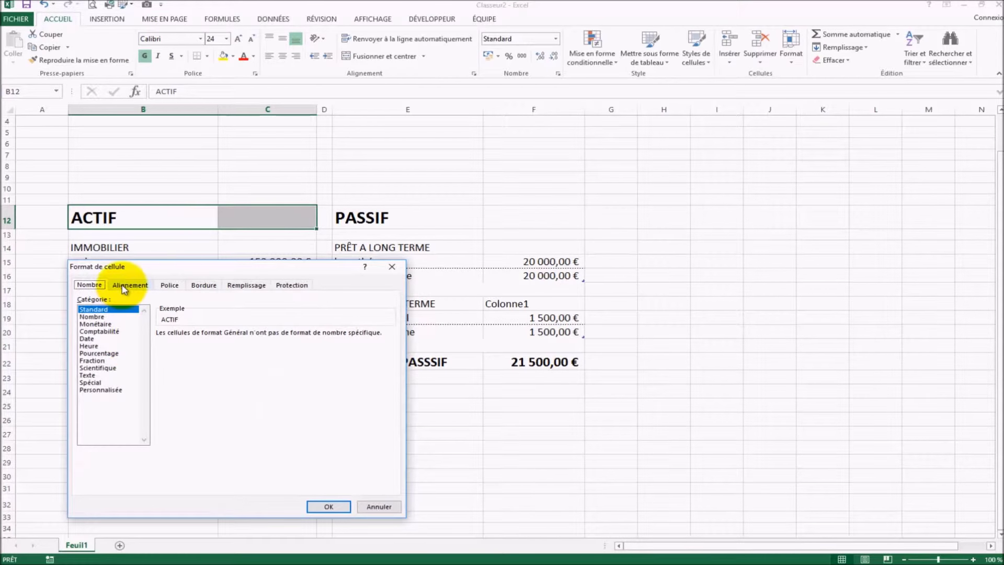
{"action": "left_click", "coordinate": [203, 285]}
{"action": "left_click", "coordinate": [152, 375]}
{"action": "left_click", "coordinate": [167, 401]}
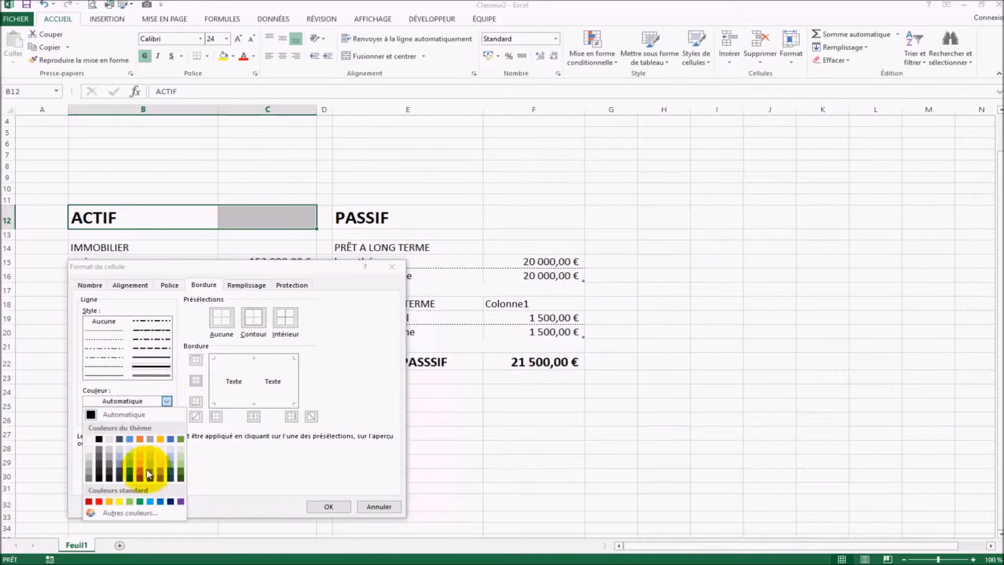
{"action": "left_click", "coordinate": [139, 502]}
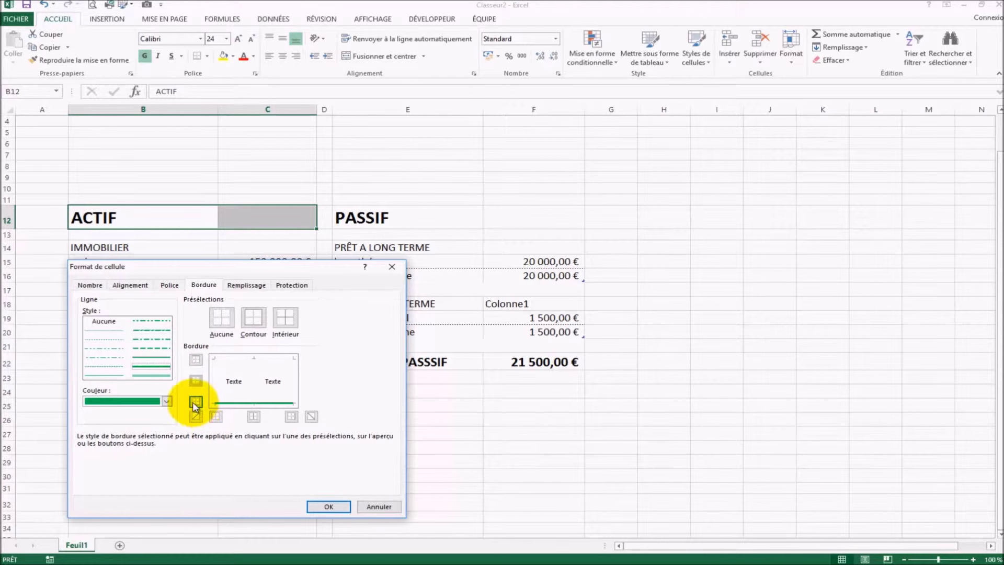
{"action": "left_click", "coordinate": [329, 507]}
{"action": "left_click", "coordinate": [381, 443]}
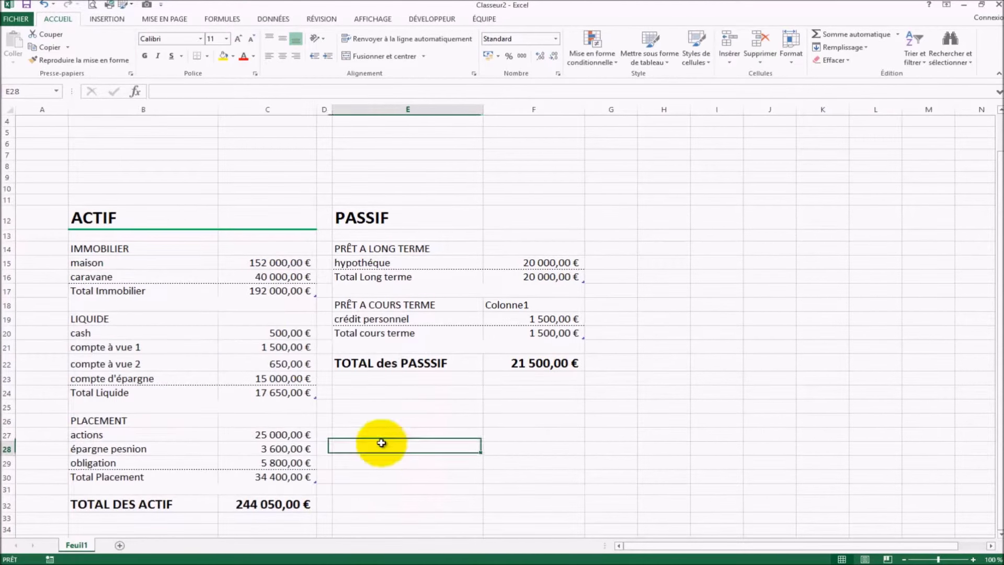
{"action": "scroll", "coordinate": [448, 269], "scroll_direction": "down", "scroll_amount": 1}
{"action": "left_click_drag", "start_coordinate": [152, 470], "coordinate": [264, 471]}
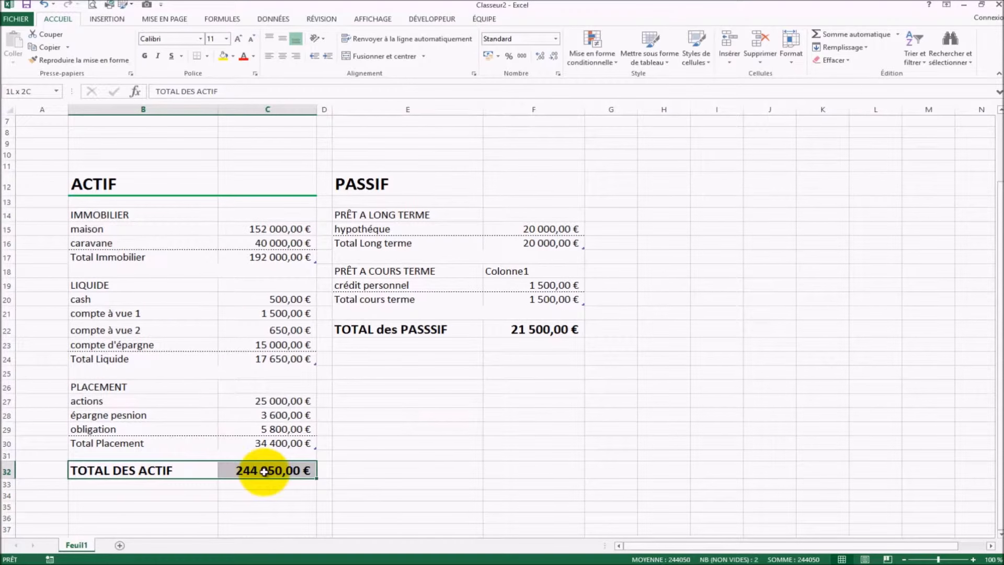
- Add the thick green bottom border to the TOTAL DES ACTIF cells B32:C32
{"action": "right_click", "coordinate": [246, 473]}
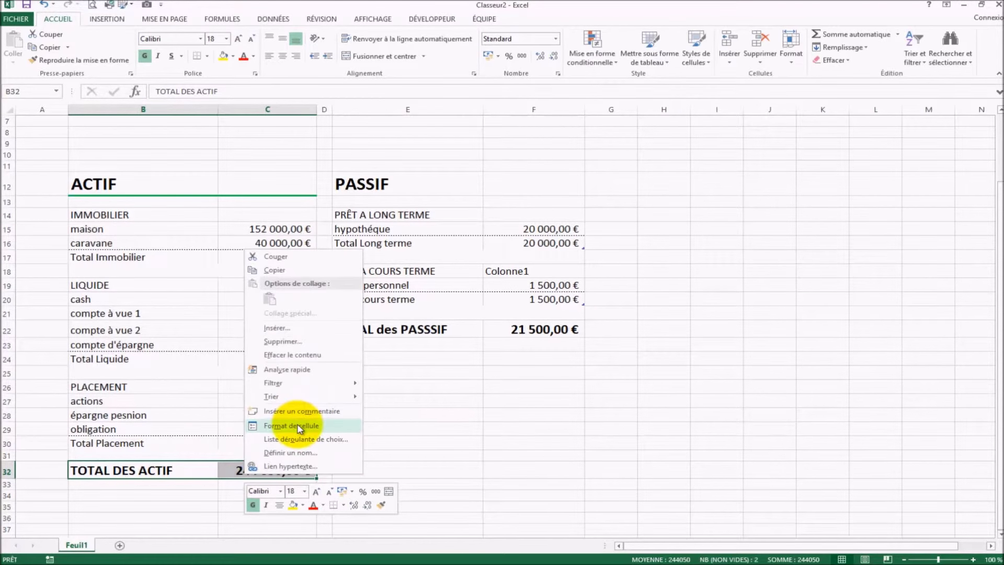
{"action": "left_click", "coordinate": [301, 427]}
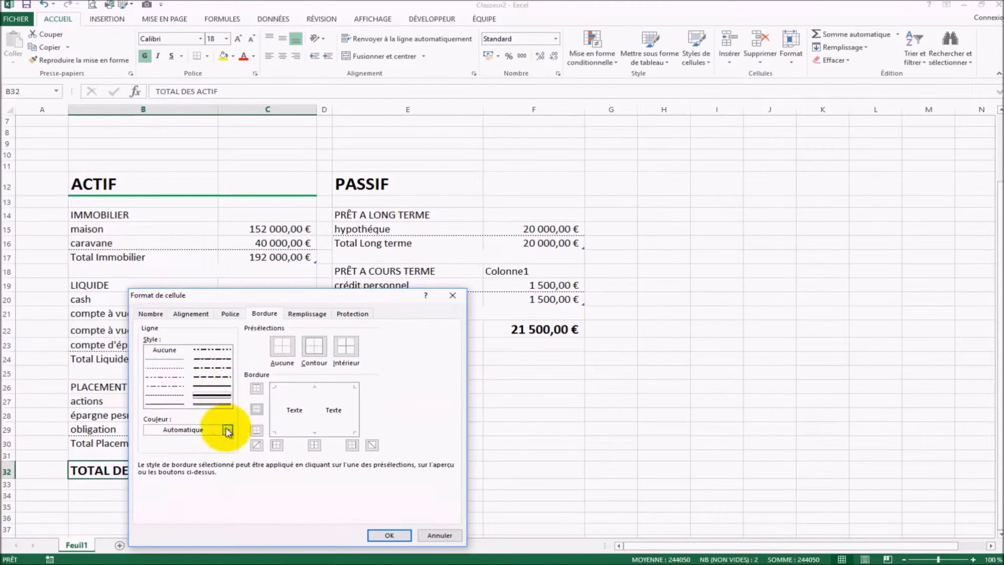
{"action": "left_click", "coordinate": [228, 430]}
{"action": "left_click", "coordinate": [202, 531]}
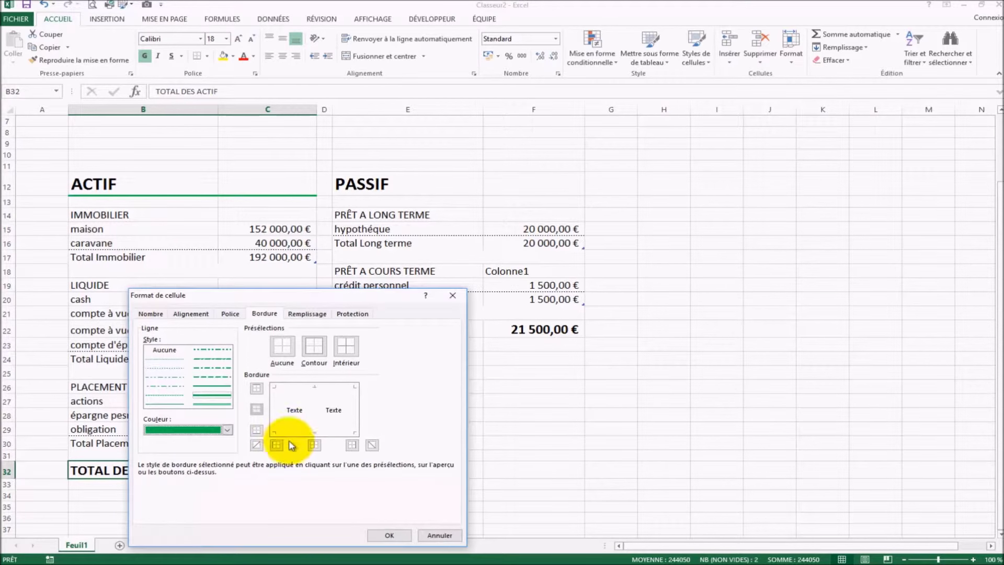
{"action": "left_click", "coordinate": [256, 430]}
{"action": "left_click", "coordinate": [391, 537]}
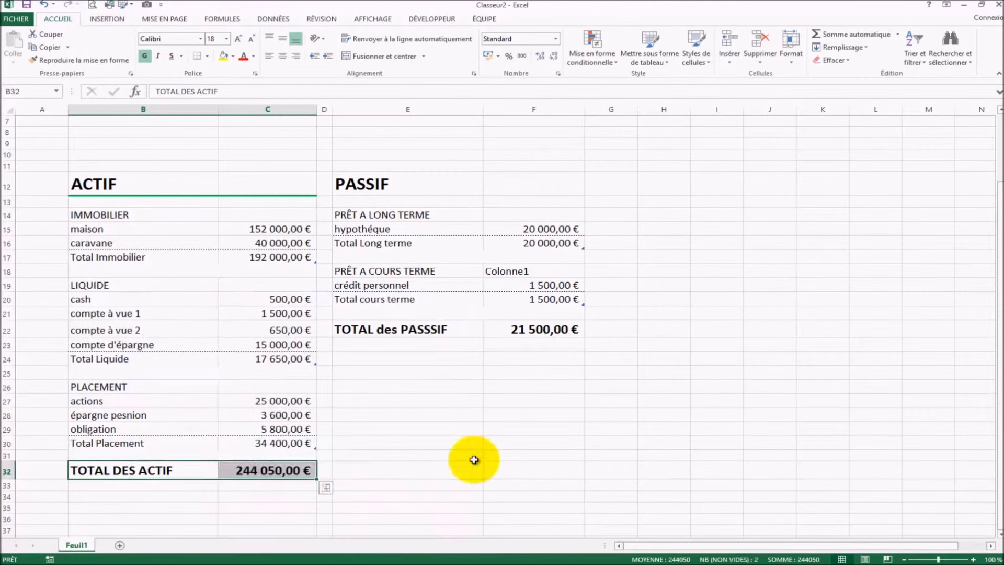
{"action": "left_click", "coordinate": [489, 457]}
{"action": "left_click_drag", "start_coordinate": [422, 189], "coordinate": [509, 186]}
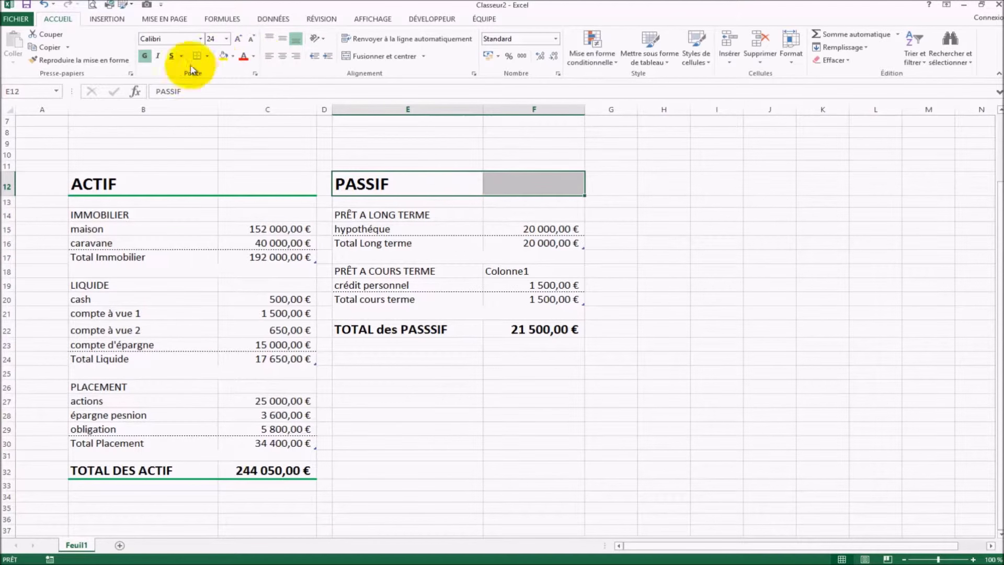
- Choose a thick red border style for the PASSIF heading cells E12:F12
{"action": "left_click_drag", "start_coordinate": [377, 186], "coordinate": [522, 190]}
{"action": "right_click", "coordinate": [522, 190]}
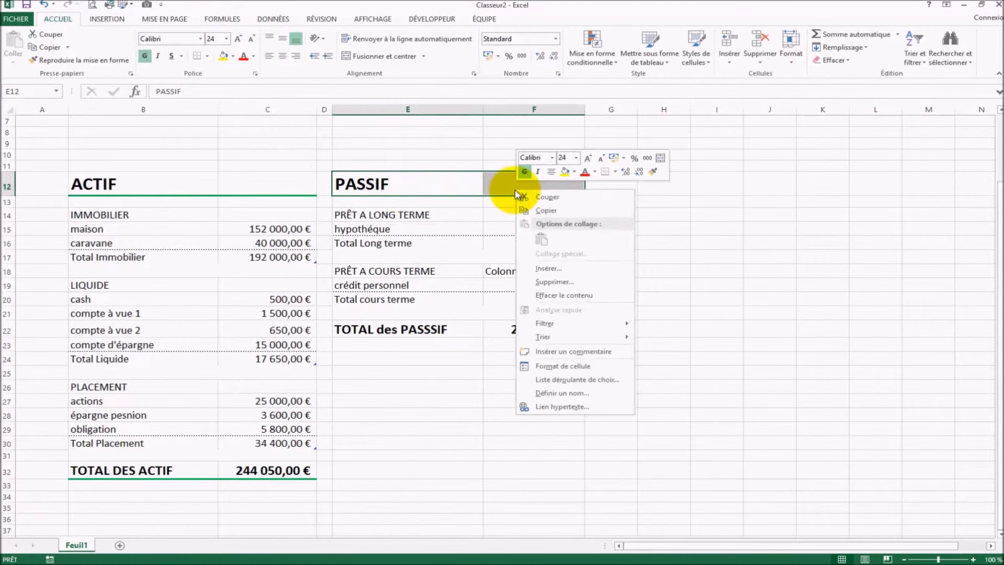
{"action": "left_click", "coordinate": [572, 362]}
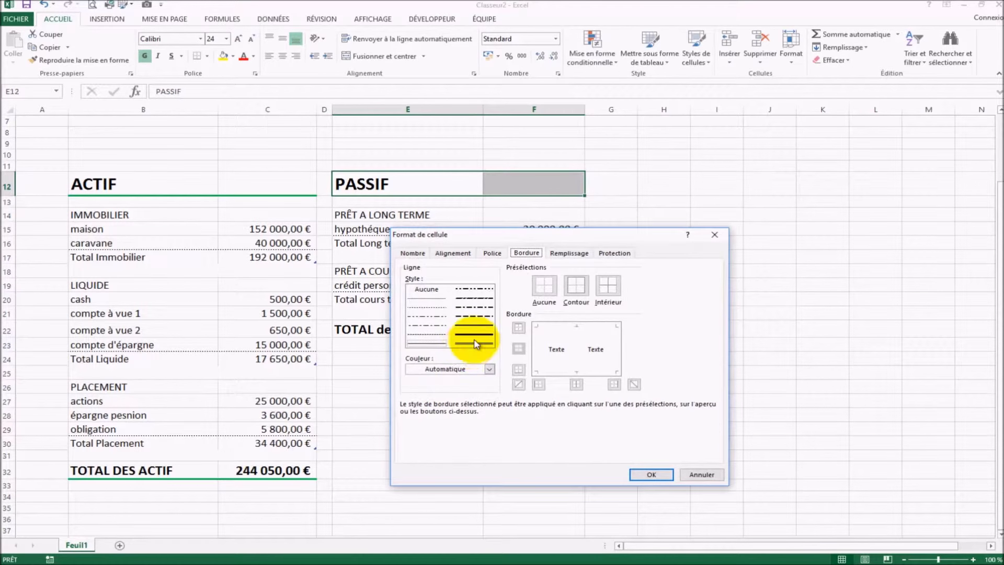
{"action": "left_click", "coordinate": [489, 369]}
{"action": "left_click", "coordinate": [416, 461]}
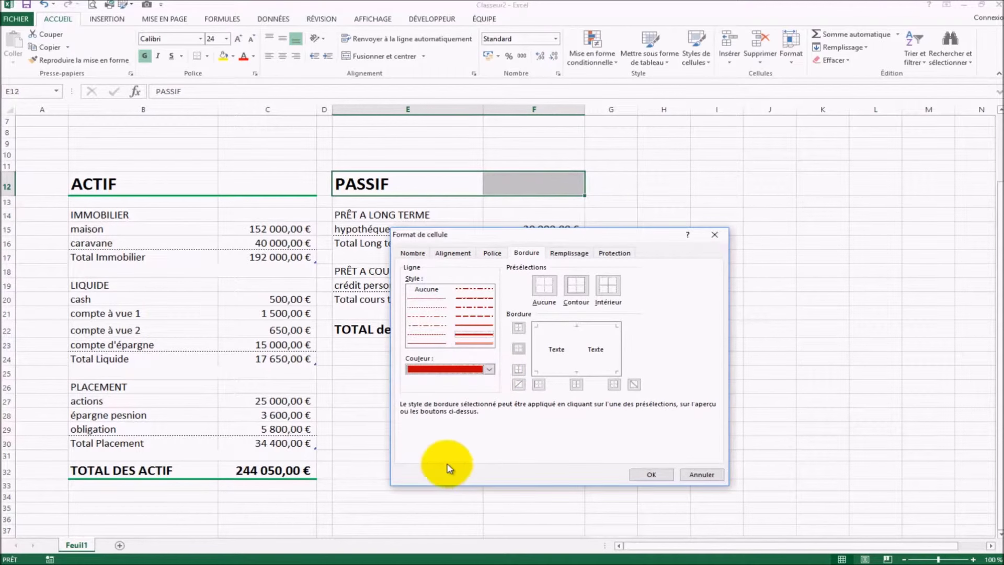
{"action": "left_click", "coordinate": [652, 473]}
- Underline the TOTAL des PASSIF cells E22:F22 with a heavy red bottom border
{"action": "left_click_drag", "start_coordinate": [410, 329], "coordinate": [531, 322]}
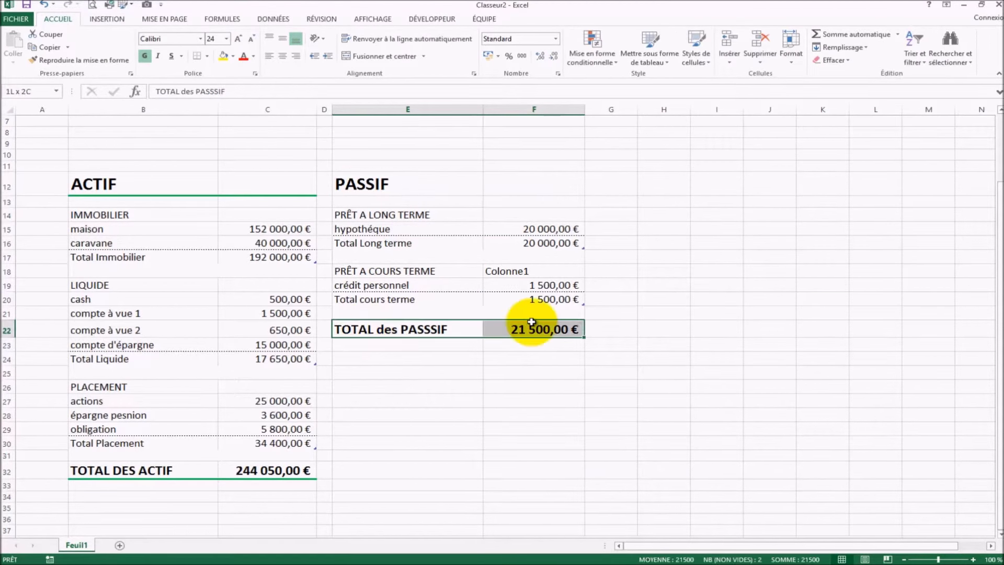
{"action": "right_click", "coordinate": [533, 324]}
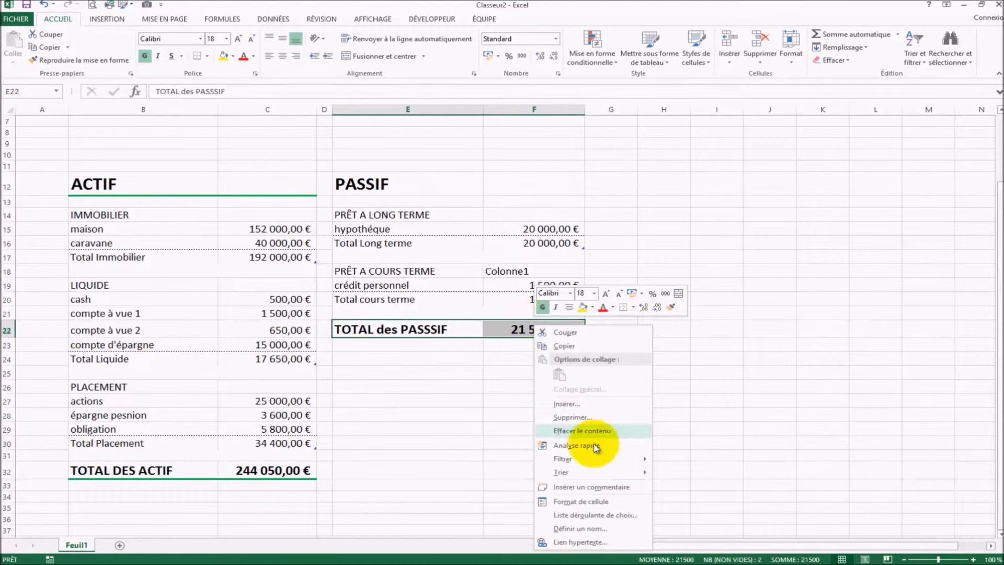
{"action": "left_click", "coordinate": [590, 505]}
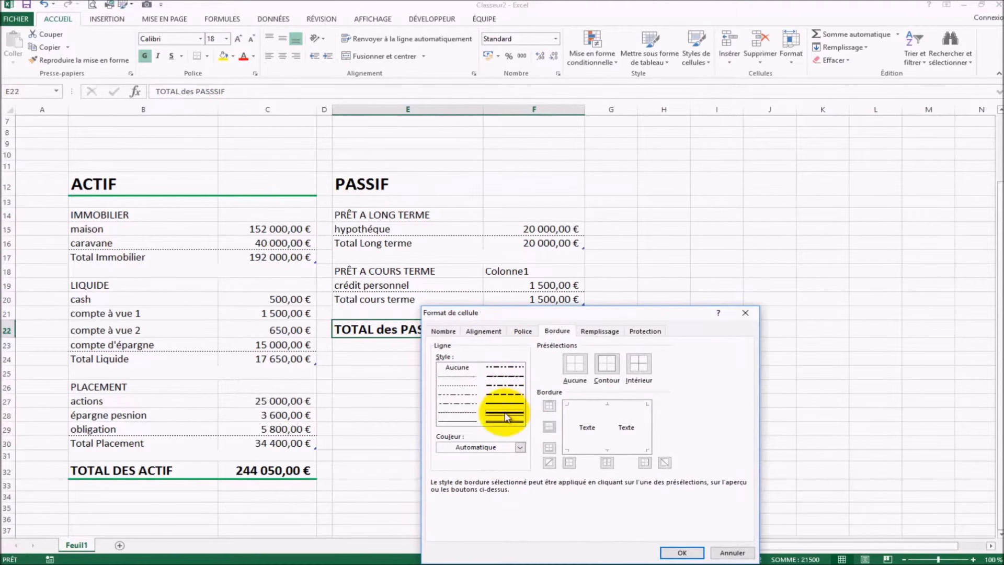
{"action": "left_click", "coordinate": [506, 416]}
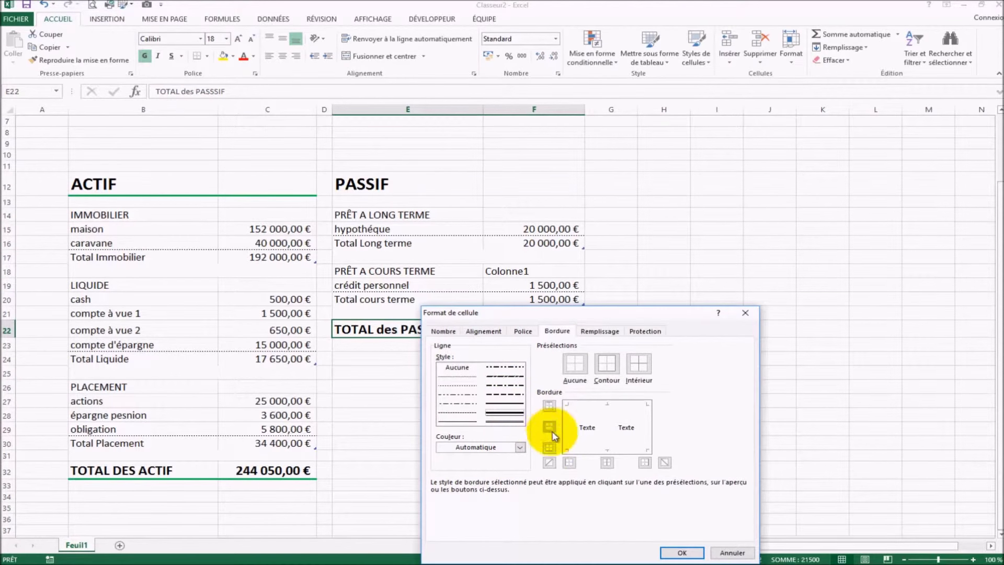
{"action": "left_click", "coordinate": [520, 448]}
{"action": "left_click", "coordinate": [441, 419]}
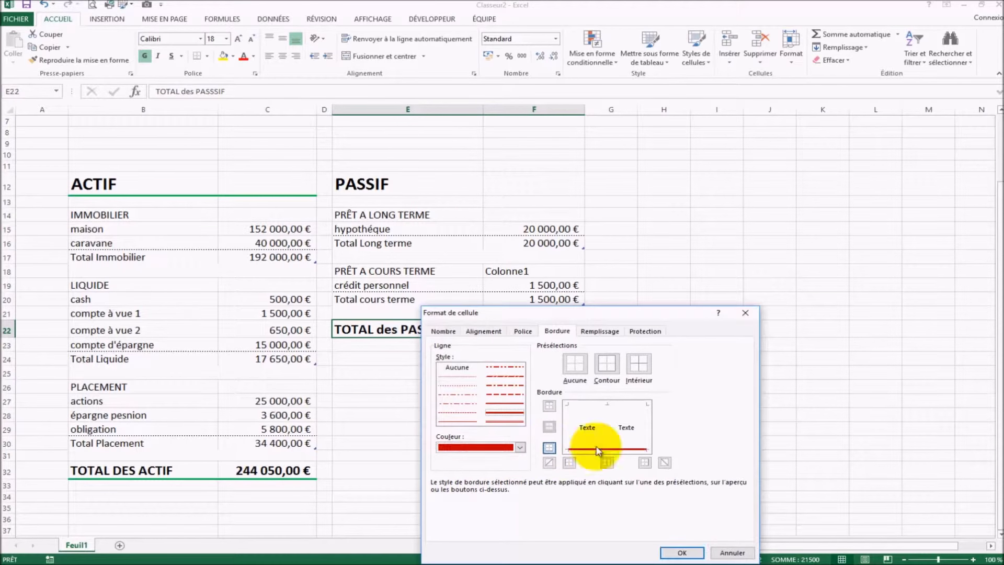
{"action": "left_click", "coordinate": [681, 552]}
{"action": "left_click", "coordinate": [547, 417]}
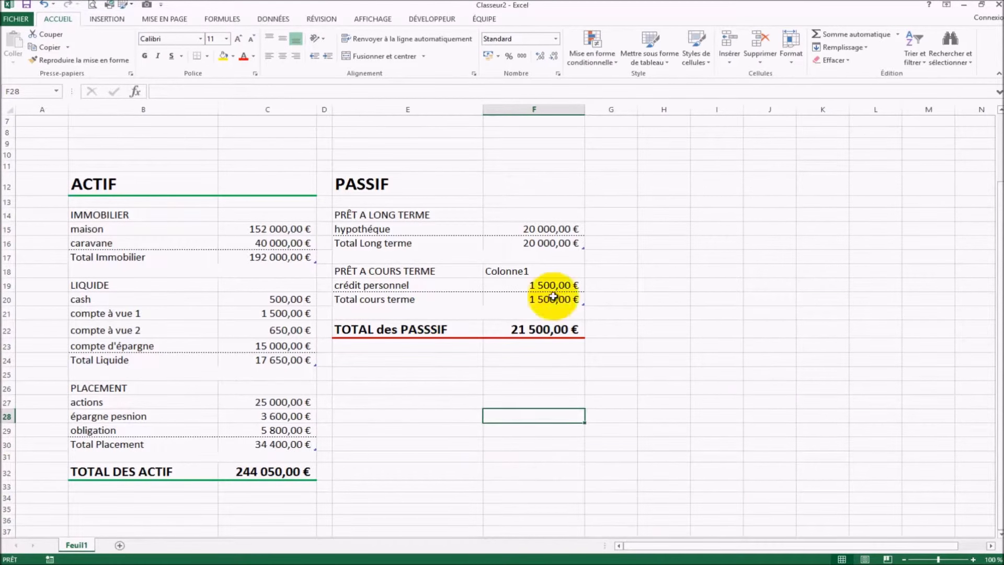
- Apply the red bottom border under the PASSIF heading E12:F12
{"action": "left_click_drag", "start_coordinate": [347, 183], "coordinate": [489, 183]}
{"action": "right_click", "coordinate": [494, 184]}
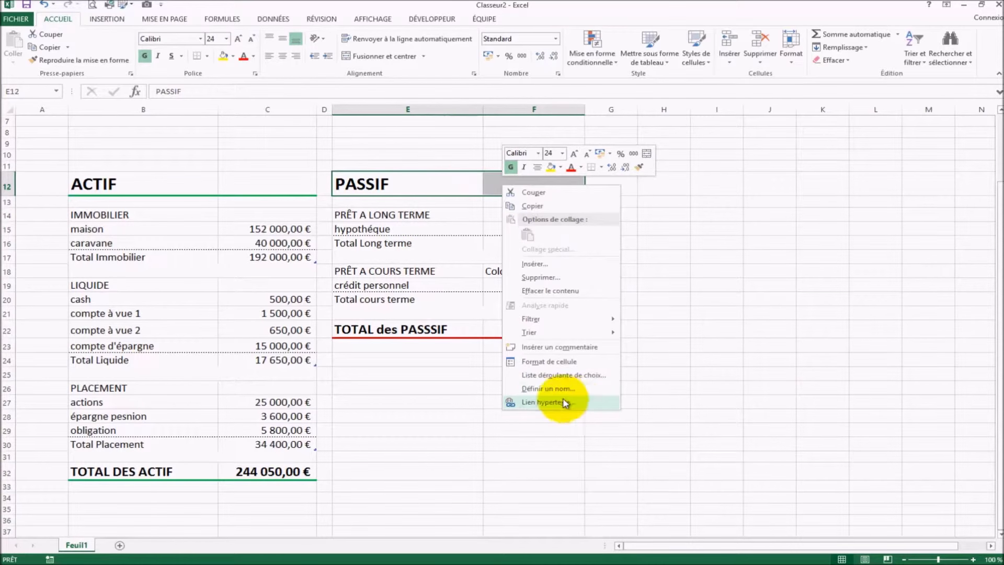
{"action": "left_click", "coordinate": [549, 362]}
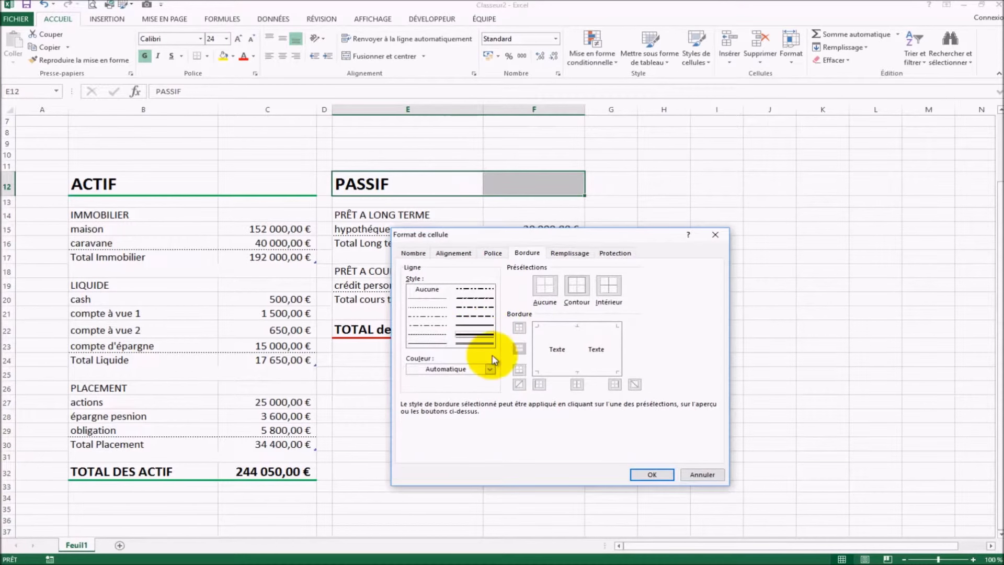
{"action": "left_click", "coordinate": [490, 368]}
{"action": "left_click", "coordinate": [412, 470]}
{"action": "left_click", "coordinate": [520, 370]}
{"action": "left_click", "coordinate": [652, 474]}
{"action": "left_click", "coordinate": [675, 442]}
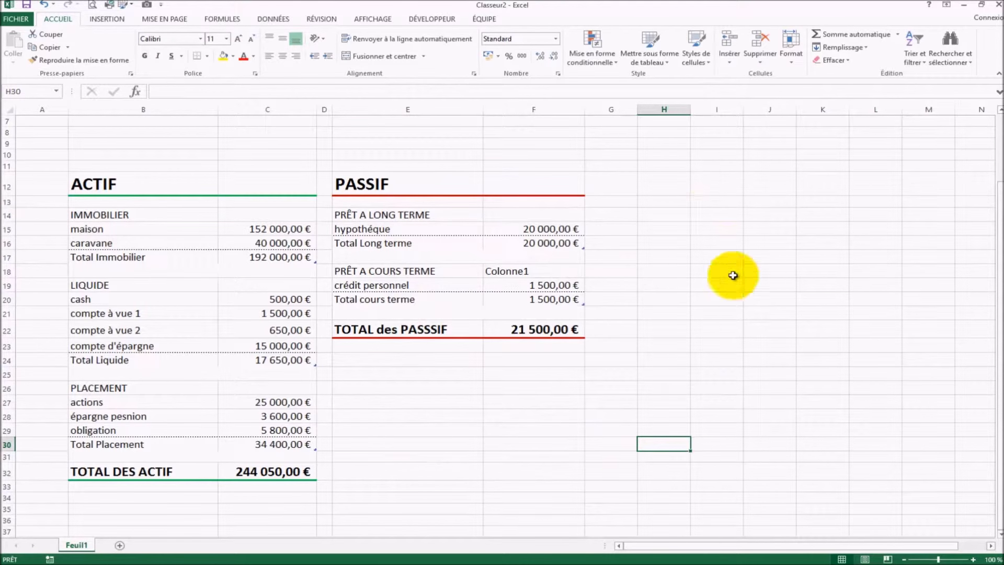
{"action": "left_click", "coordinate": [534, 430]}
- Narrow column A to about 2.5 wide
{"action": "mouse_move", "coordinate": [68, 109]}
{"action": "left_mouse_down"}
{"action": "mouse_move", "coordinate": [25, 110]}
{"action": "mouse_move", "coordinate": [35, 109]}
{"action": "left_mouse_up"}
{"action": "left_click", "coordinate": [623, 445]}
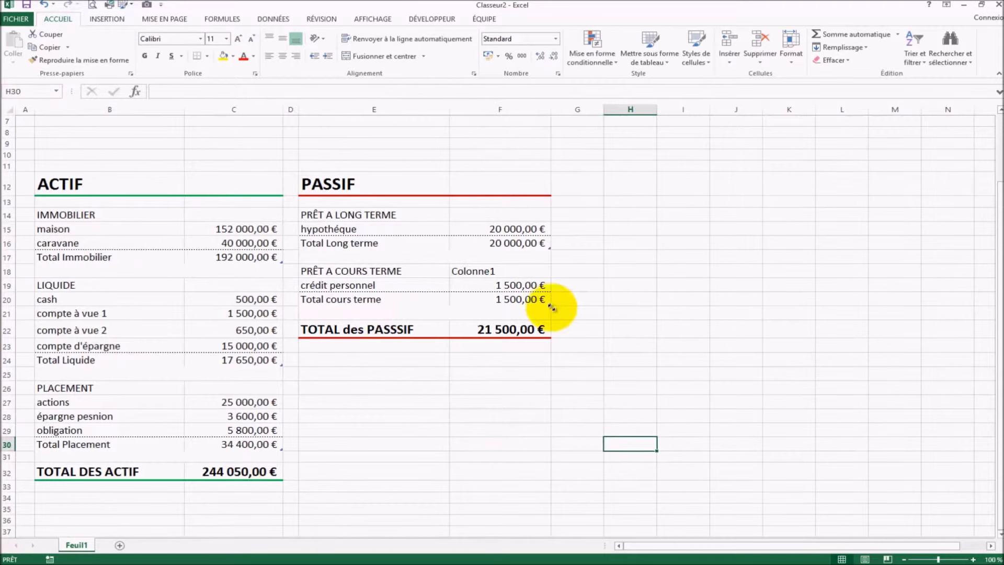
{"action": "scroll", "coordinate": [547, 298], "scroll_direction": "up", "scroll_amount": 2}
{"action": "scroll", "coordinate": [134, 180], "scroll_direction": "up", "scroll_amount": 1}
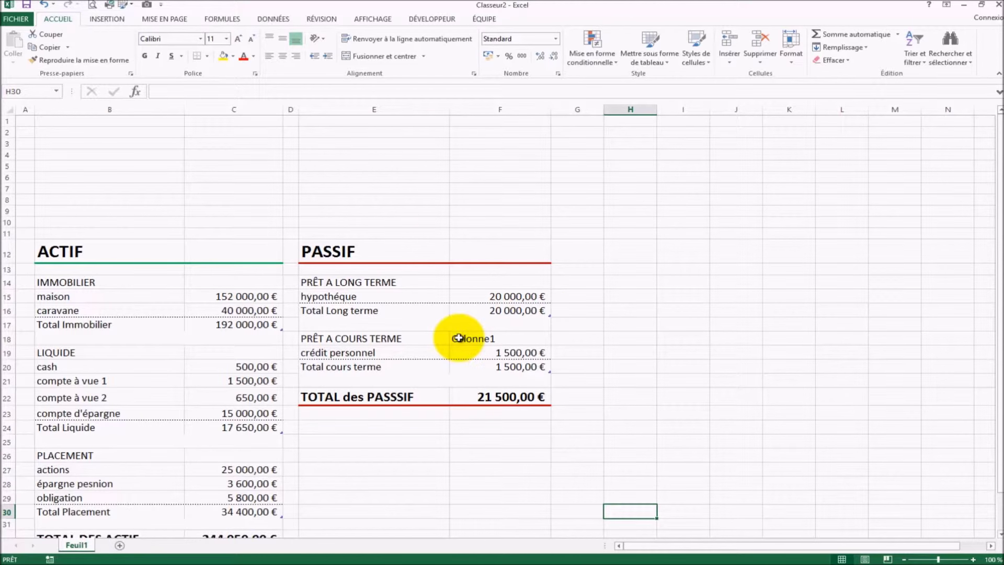
{"action": "left_click", "coordinate": [157, 198]}
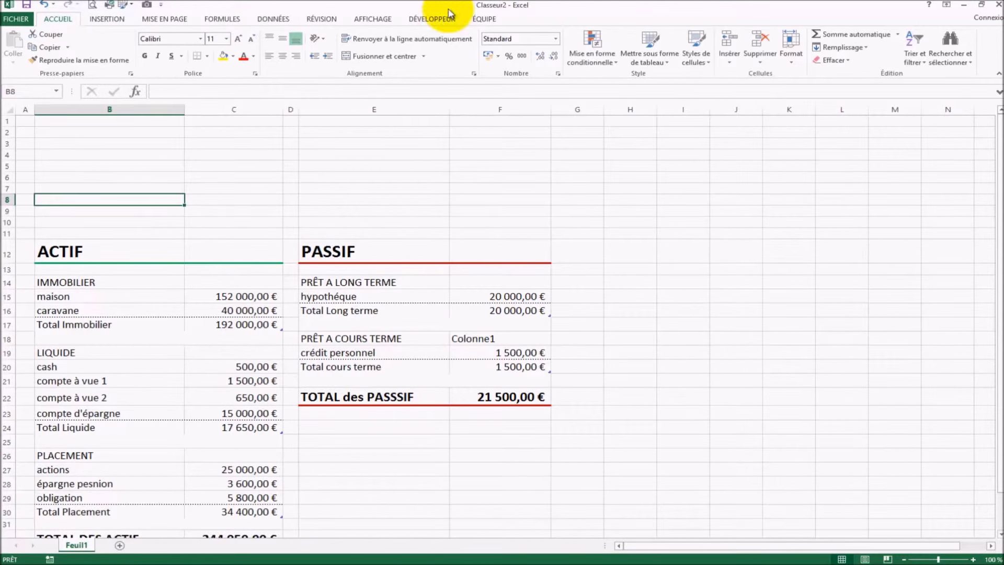
- Insert a clustered 2D bar chart and move it higher on the sheet
{"action": "left_click", "coordinate": [109, 21]}
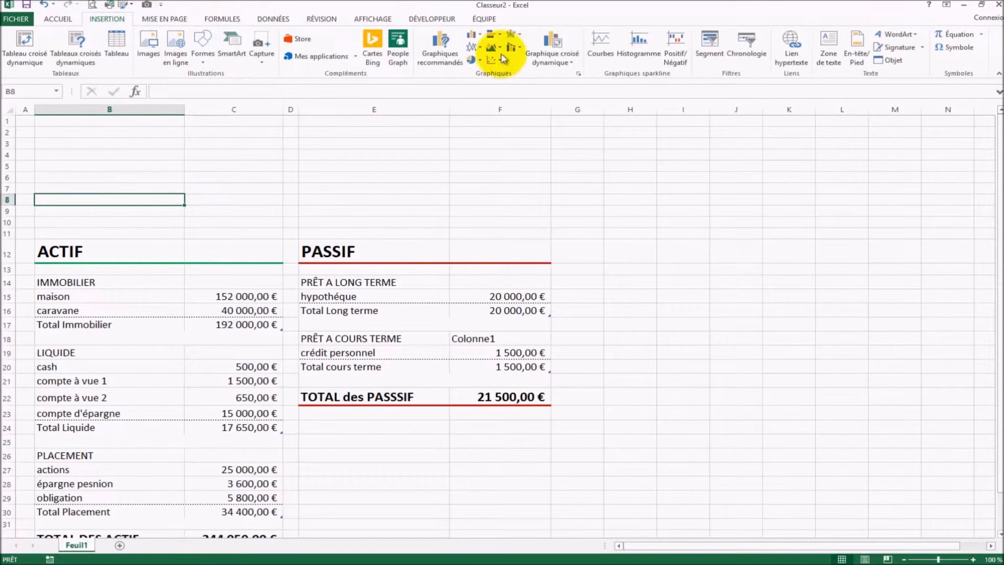
{"action": "left_click", "coordinate": [494, 36]}
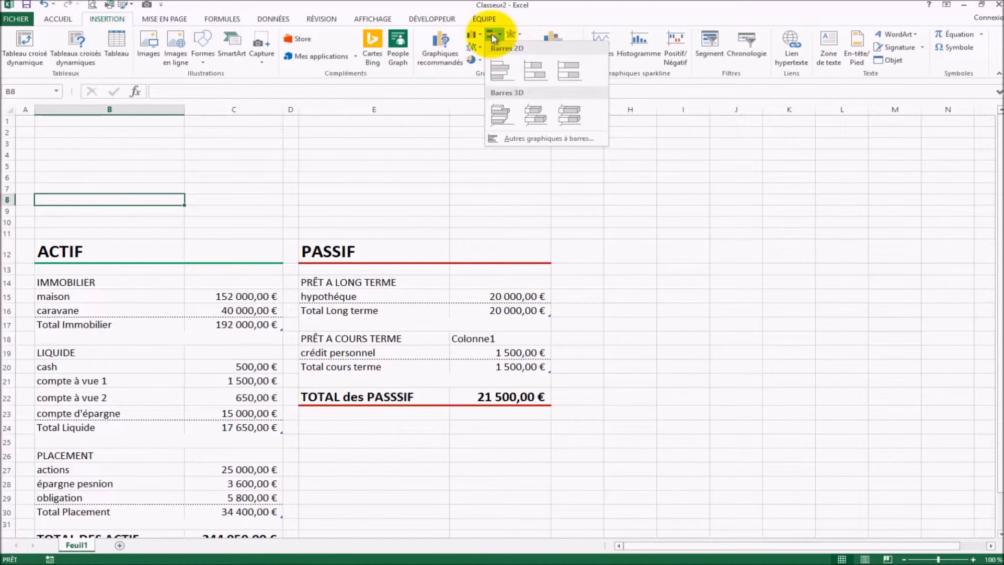
{"action": "left_click", "coordinate": [499, 66]}
{"action": "mouse_move", "coordinate": [549, 253]}
{"action": "left_mouse_down"}
{"action": "mouse_move", "coordinate": [540, 149]}
{"action": "mouse_move", "coordinate": [446, 119]}
{"action": "left_mouse_up"}
- Add total assets from C32 as the chart's first data series
{"action": "left_click", "coordinate": [665, 55]}
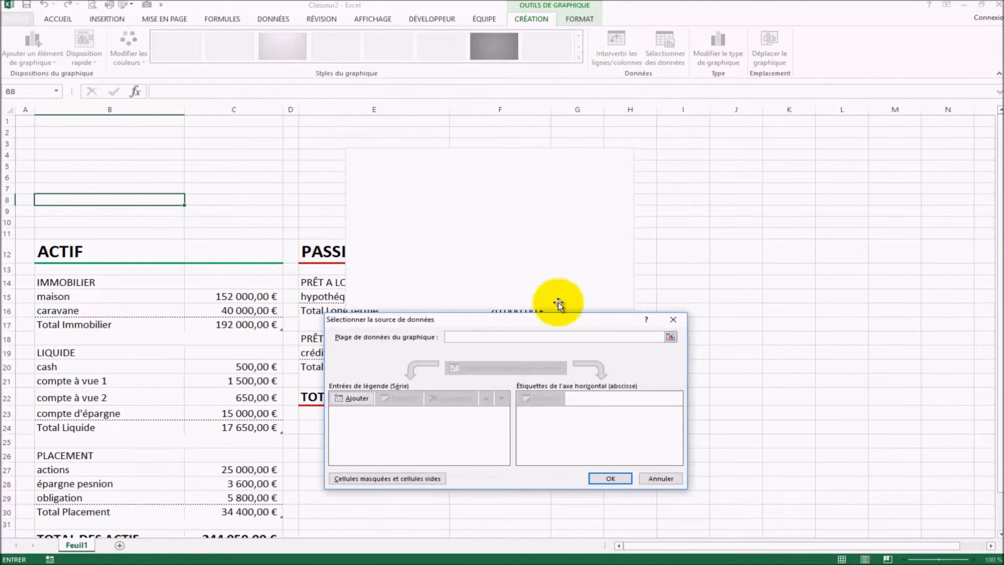
{"action": "left_click_drag", "start_coordinate": [465, 323], "coordinate": [702, 166]}
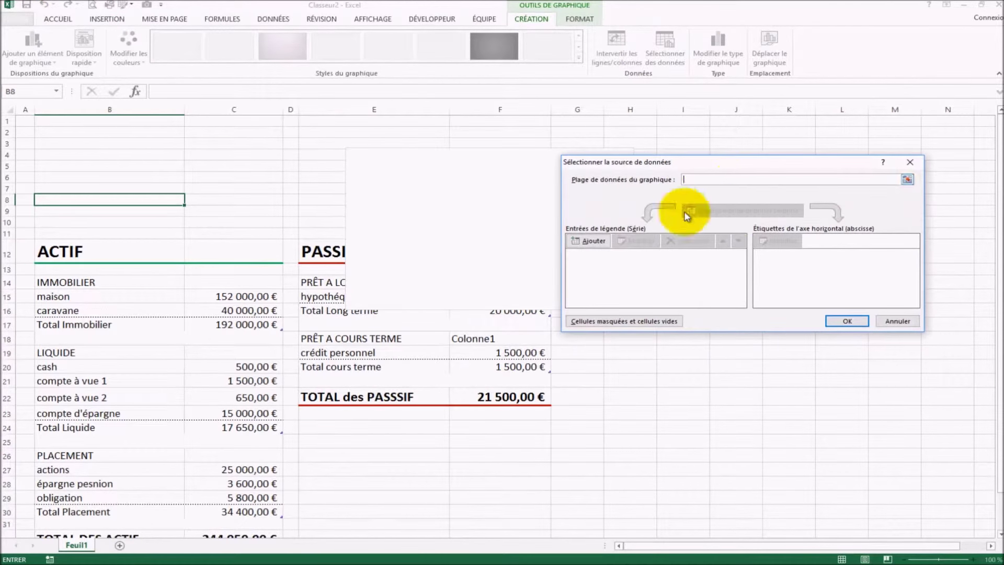
{"action": "left_click", "coordinate": [587, 242]}
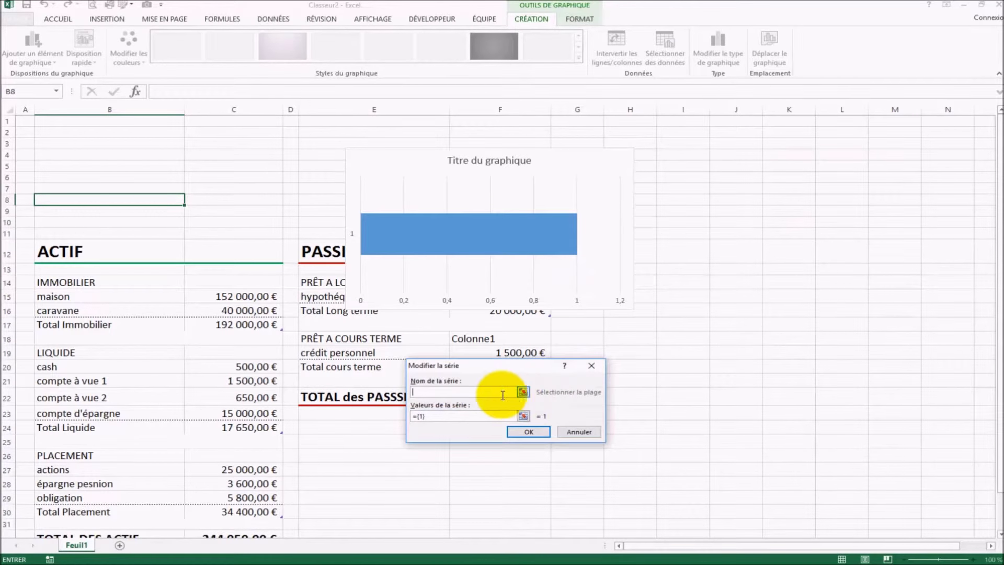
{"action": "left_click", "coordinate": [524, 415]}
{"action": "scroll", "coordinate": [418, 415], "scroll_direction": "down", "scroll_amount": 3}
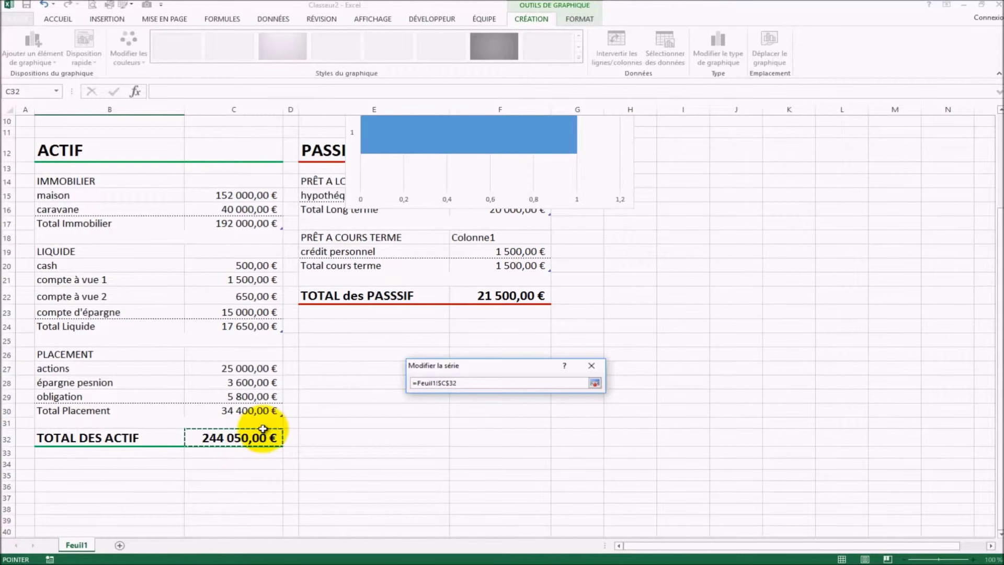
{"action": "key", "text": "Return"}
{"action": "left_click", "coordinate": [542, 432]}
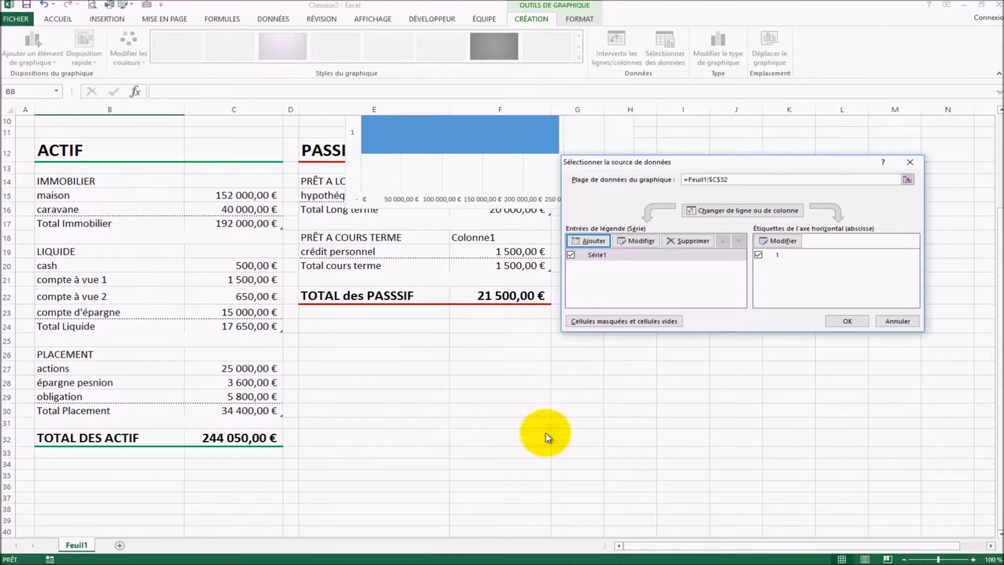
- Add total liabilities from F22 as the second series and accept the chart data
{"action": "left_click", "coordinate": [587, 241]}
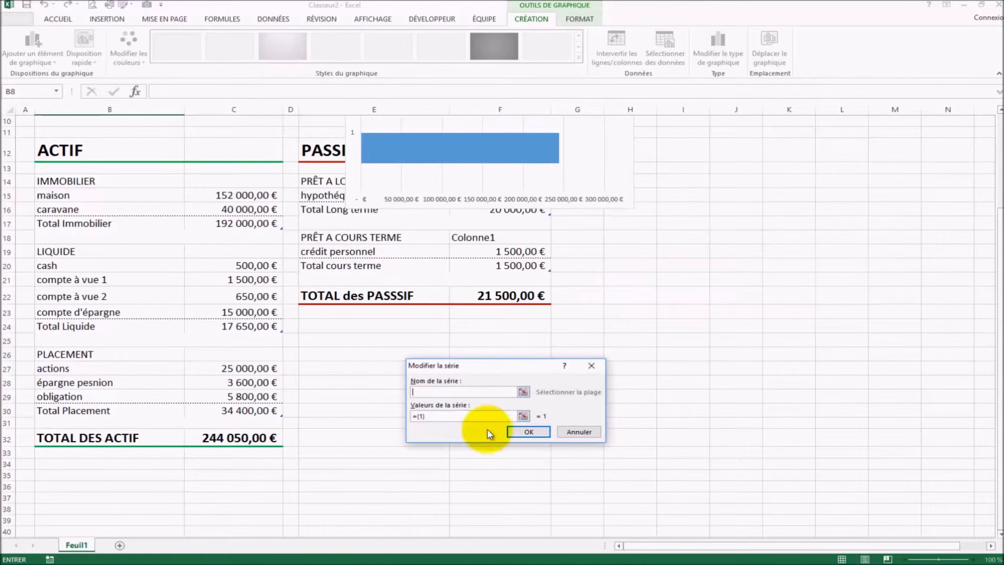
{"action": "left_click", "coordinate": [522, 417]}
{"action": "left_click", "coordinate": [525, 296]}
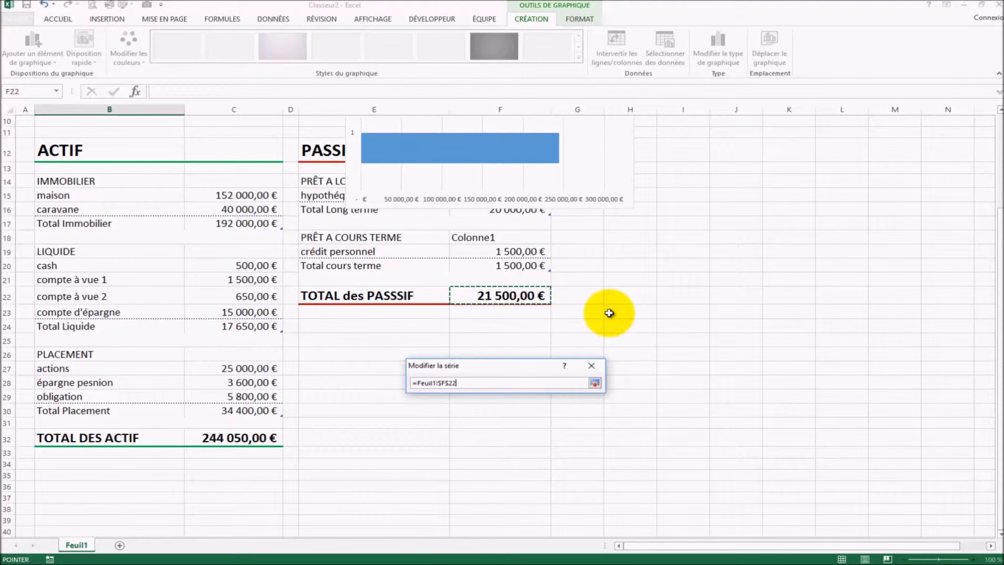
{"action": "key", "text": "Return"}
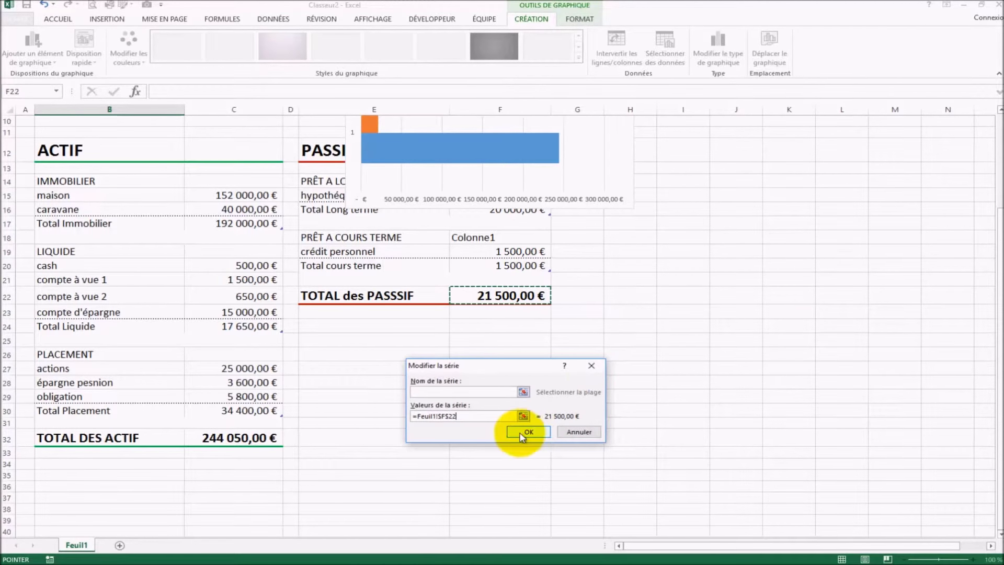
{"action": "left_click", "coordinate": [511, 439]}
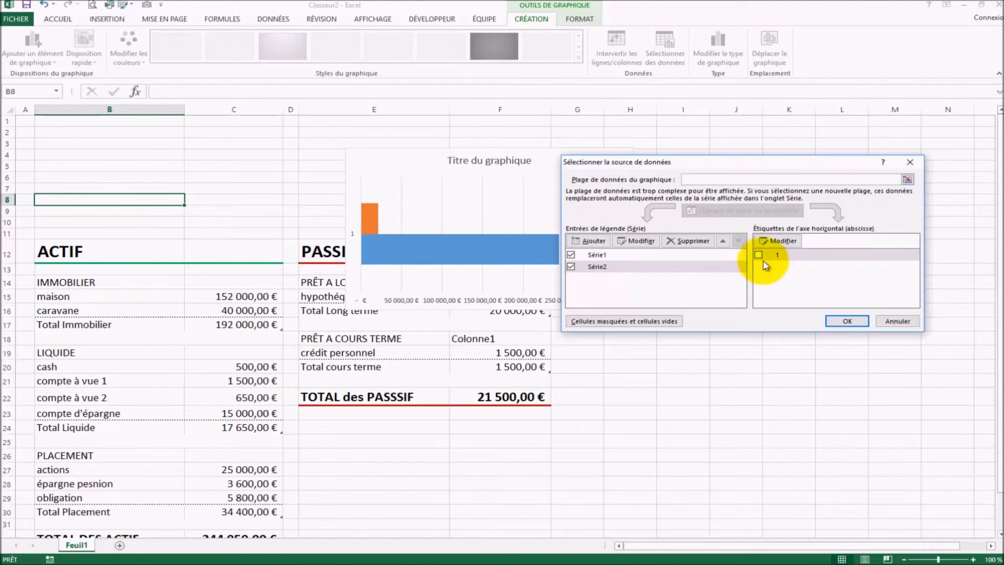
{"action": "left_click", "coordinate": [846, 319]}
{"action": "left_click", "coordinate": [771, 354]}
{"action": "left_click", "coordinate": [555, 186]}
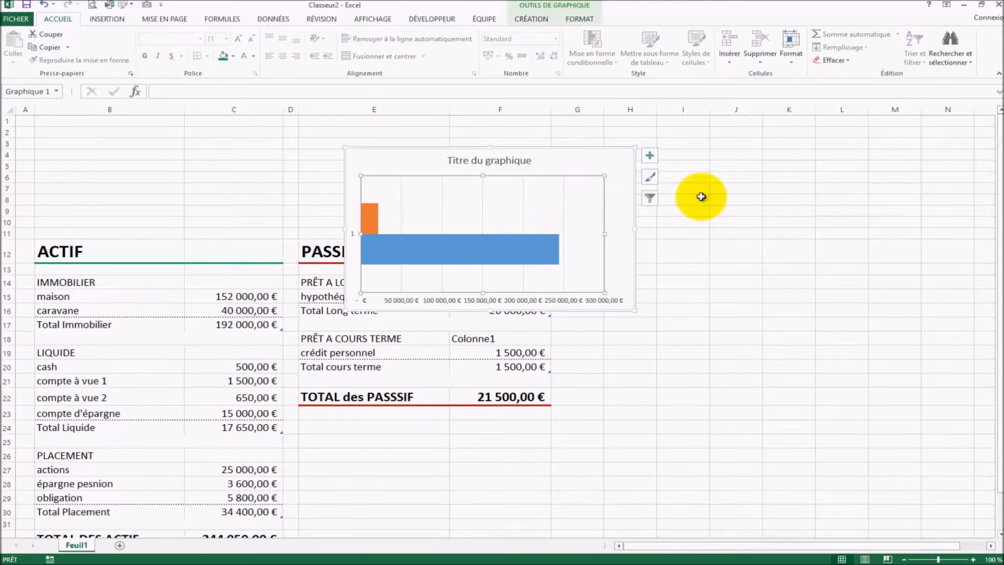
- Move the chart left over columns B–E, delete its title, and widen it rightward
{"action": "left_click_drag", "start_coordinate": [596, 156], "coordinate": [444, 181]}
{"action": "left_click", "coordinate": [369, 186]}
{"action": "key", "text": "Delete"}
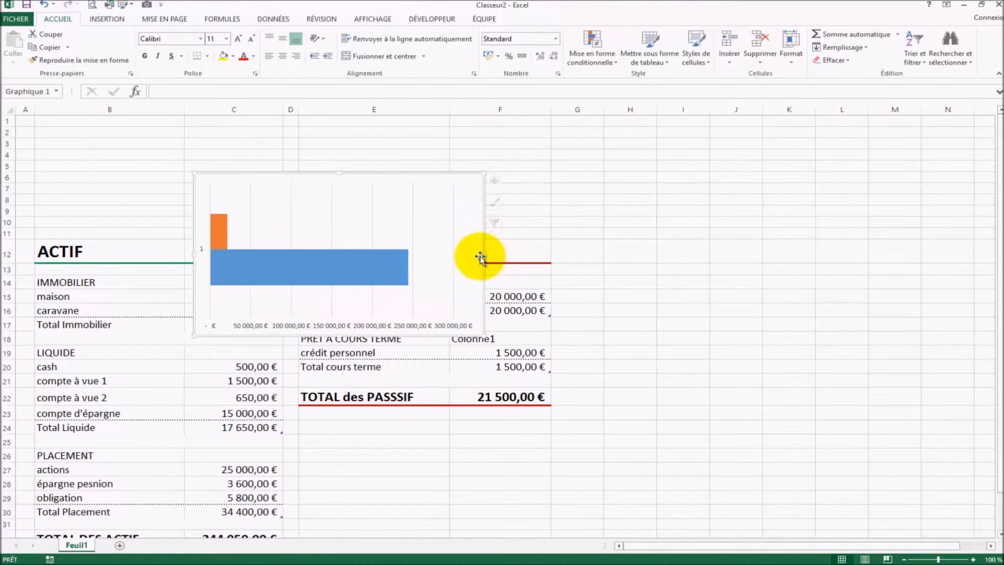
{"action": "left_click_drag", "start_coordinate": [484, 255], "coordinate": [663, 255]}
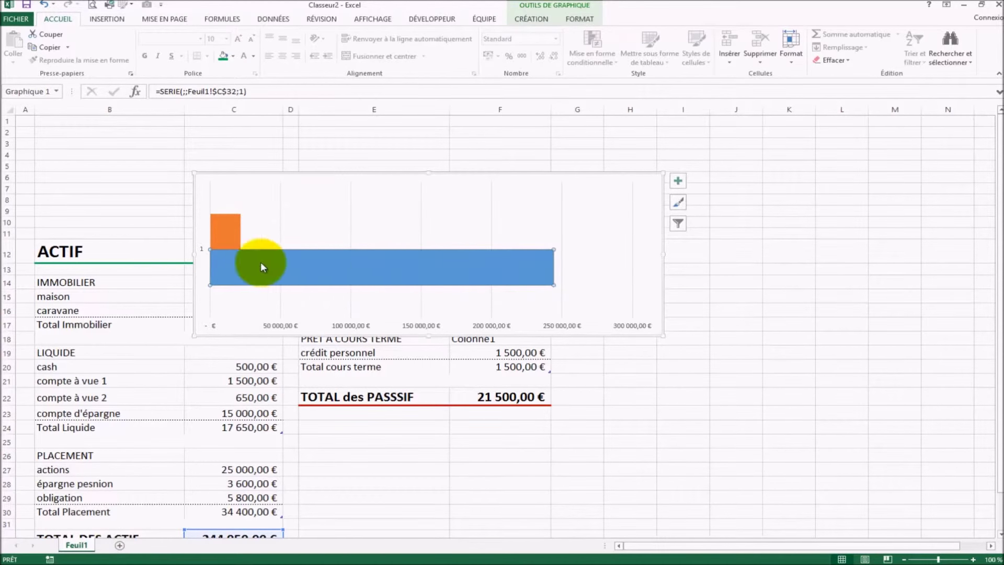
- Give the assets series a green vertical-stripe pattern fill
{"action": "right_click", "coordinate": [491, 271]}
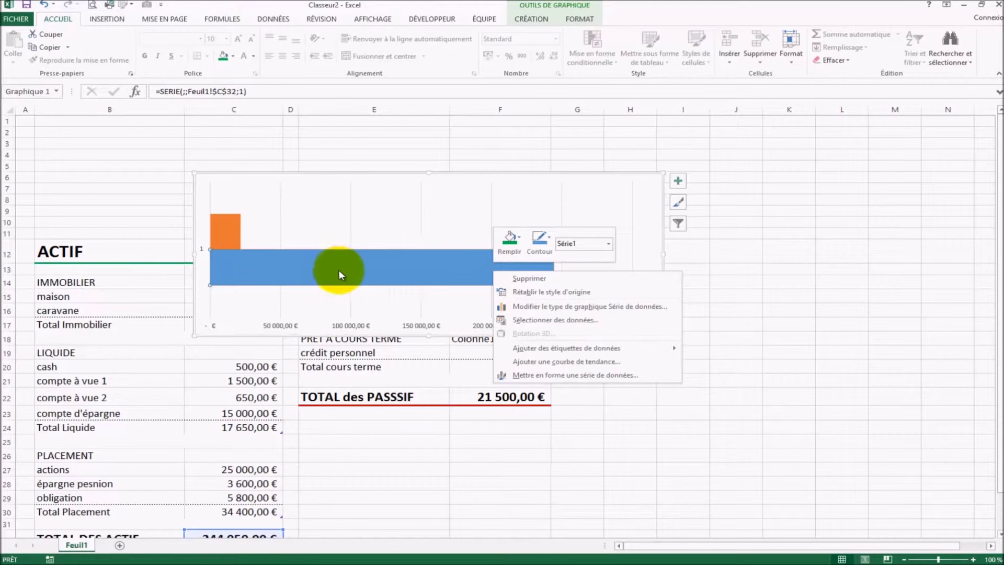
{"action": "left_click", "coordinate": [567, 375]}
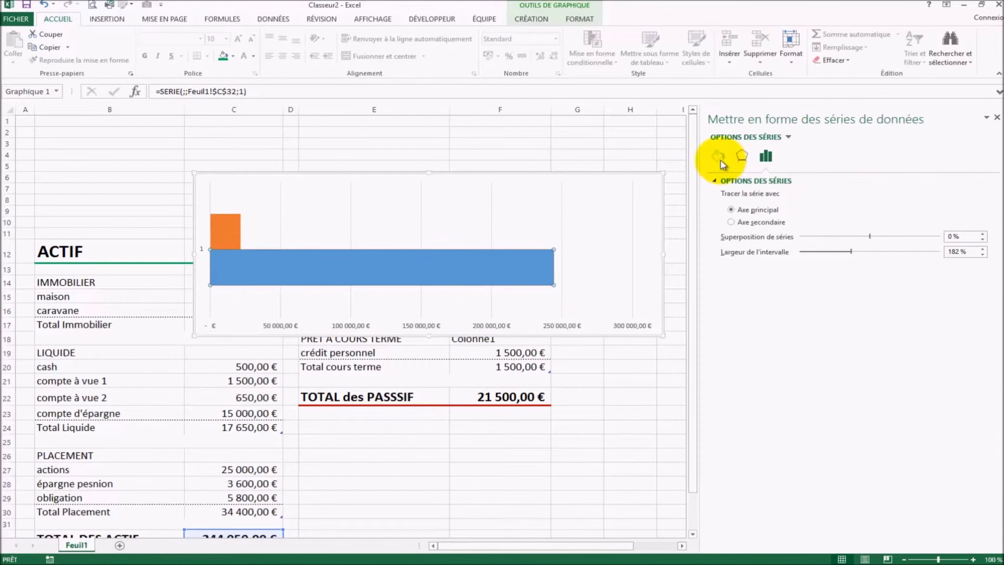
{"action": "left_click", "coordinate": [721, 161]}
{"action": "left_click", "coordinate": [717, 182]}
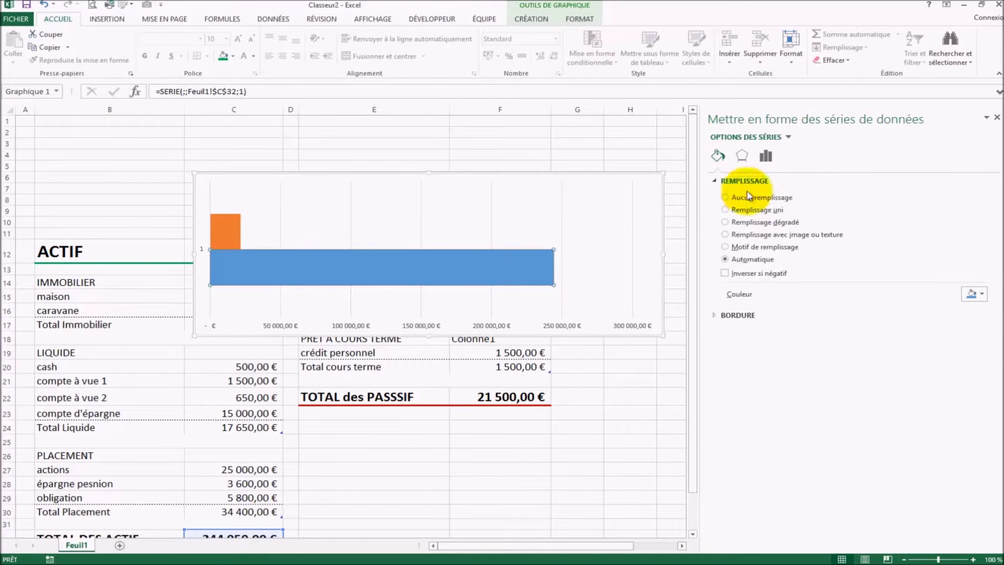
{"action": "left_click", "coordinate": [729, 247]}
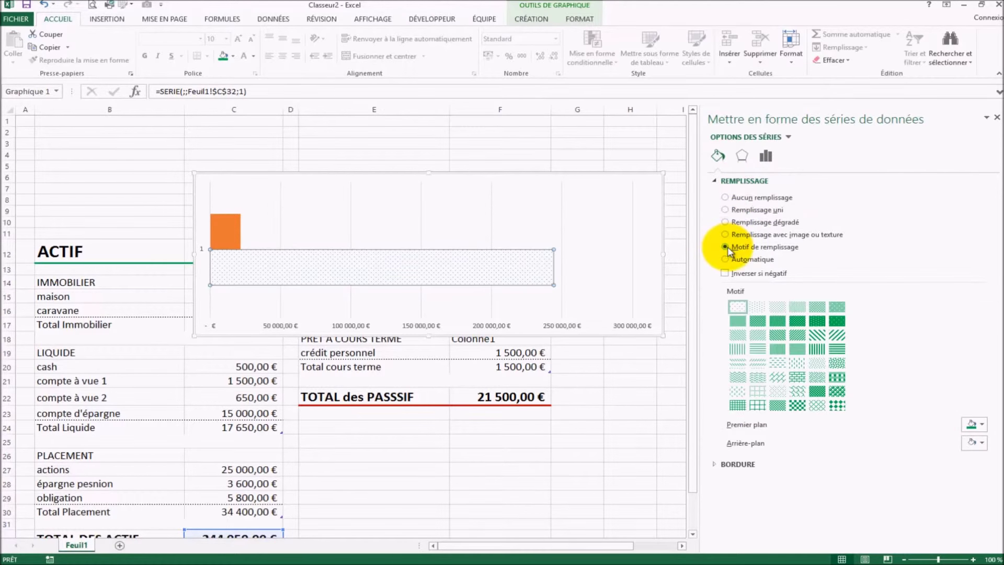
{"action": "left_click", "coordinate": [815, 350]}
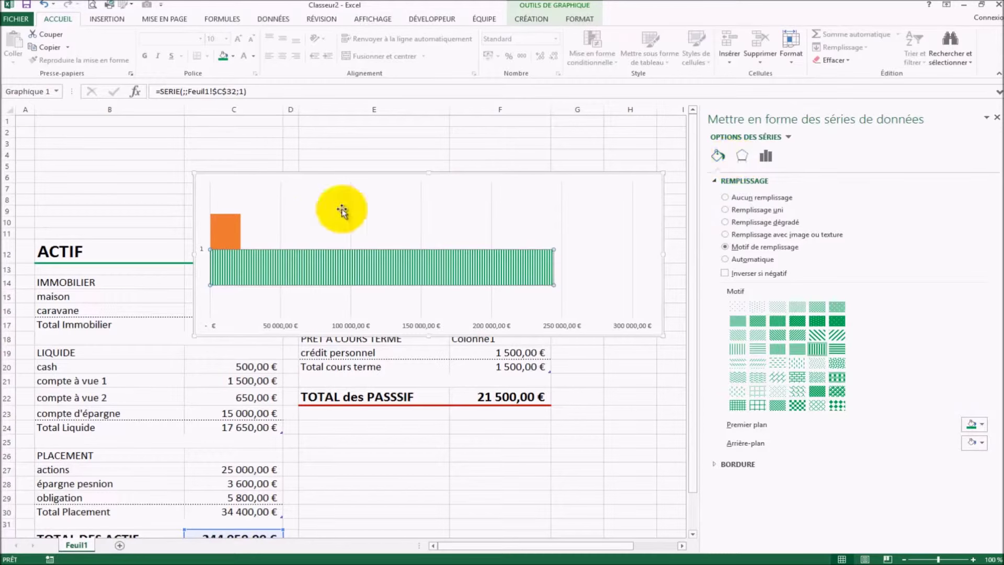
- Give the liabilities bar a vertical-stripe pattern with a red foreground colour
{"action": "left_click", "coordinate": [232, 230]}
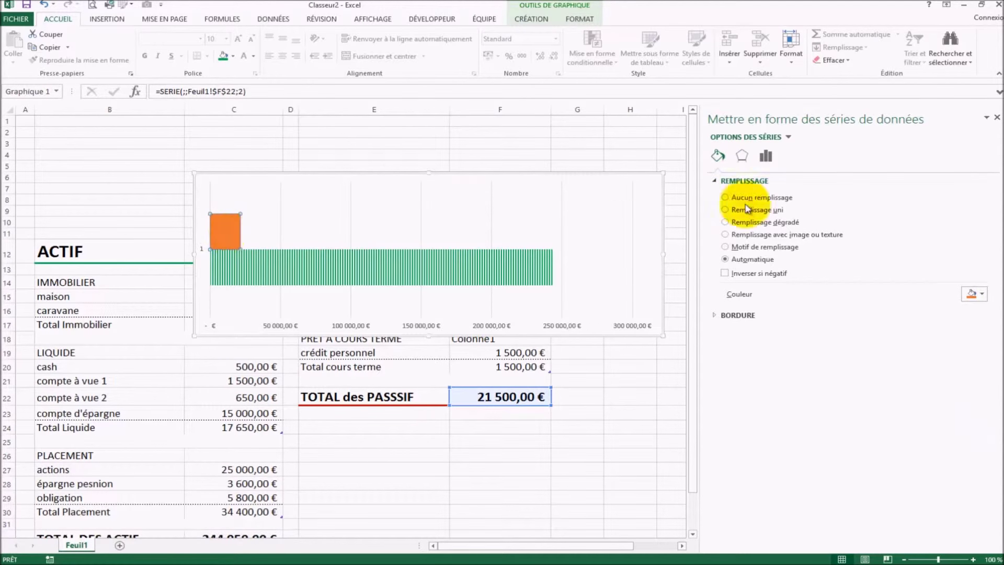
{"action": "left_click", "coordinate": [726, 248]}
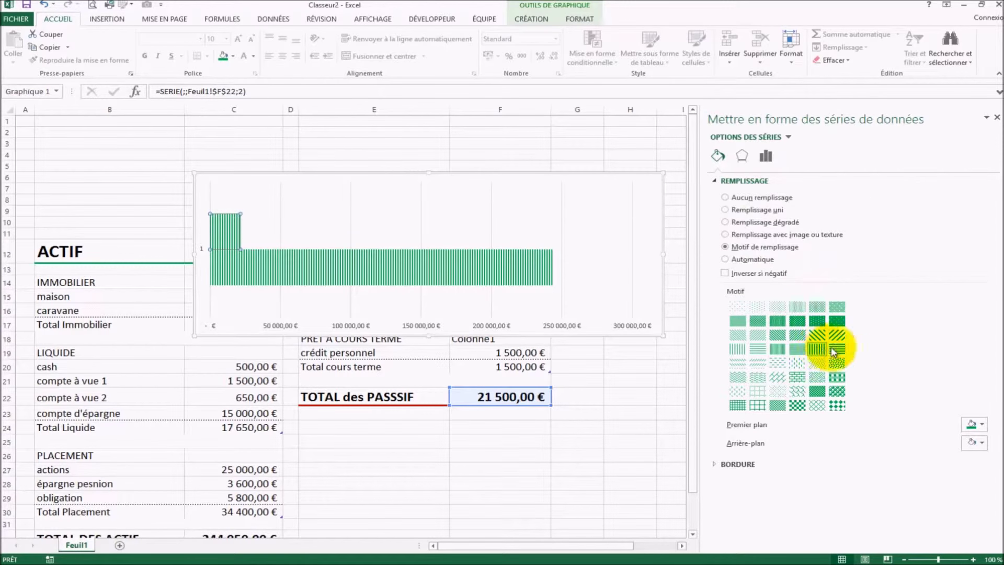
{"action": "left_click", "coordinate": [973, 424]}
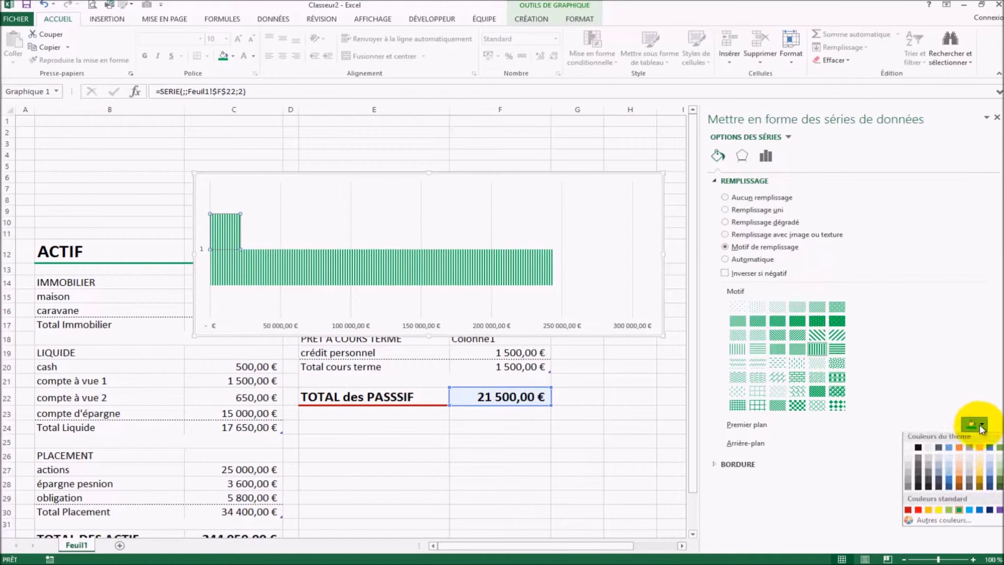
{"action": "left_click", "coordinate": [910, 512]}
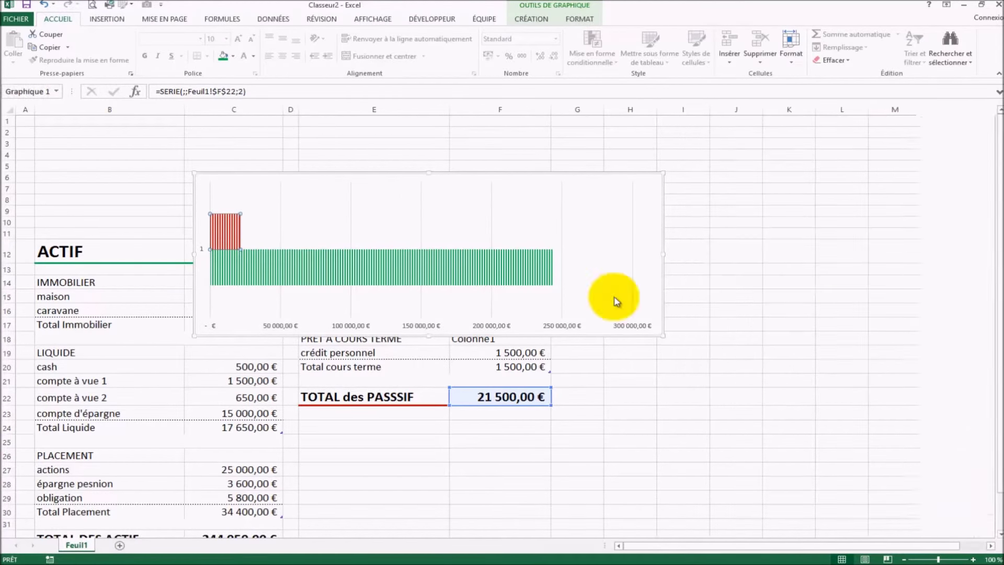
{"action": "left_click_drag", "start_coordinate": [485, 175], "coordinate": [421, 149]}
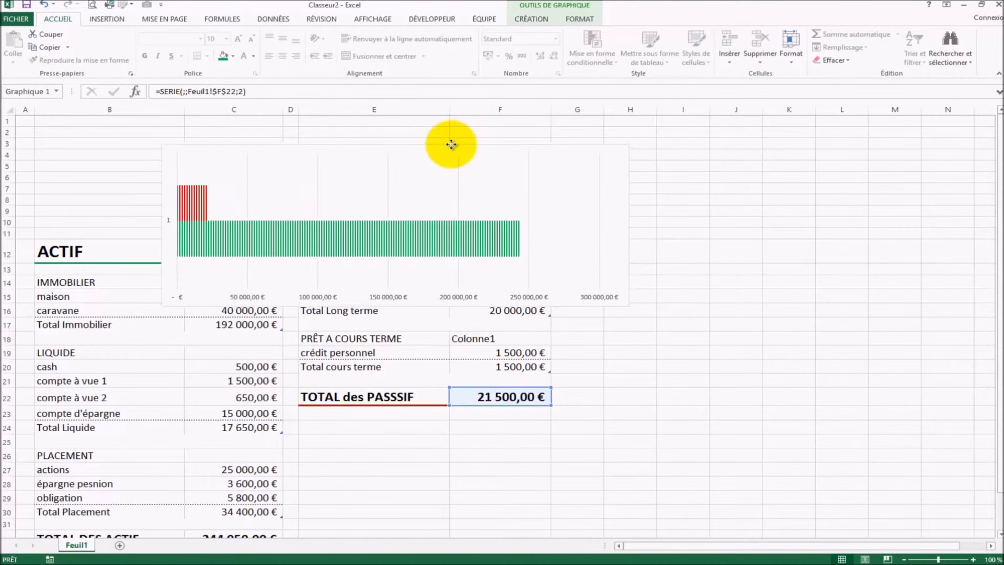
- Set the horizontal axis to the Personnalisé K-suffix format, reading 50 K up to 300 K
{"action": "left_click", "coordinate": [381, 298]}
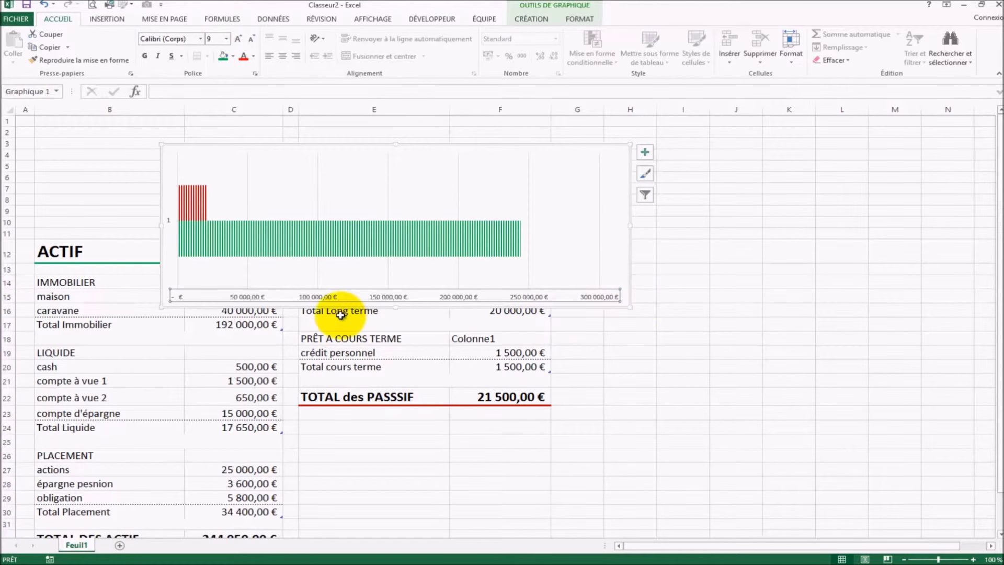
{"action": "double_click", "coordinate": [470, 299]}
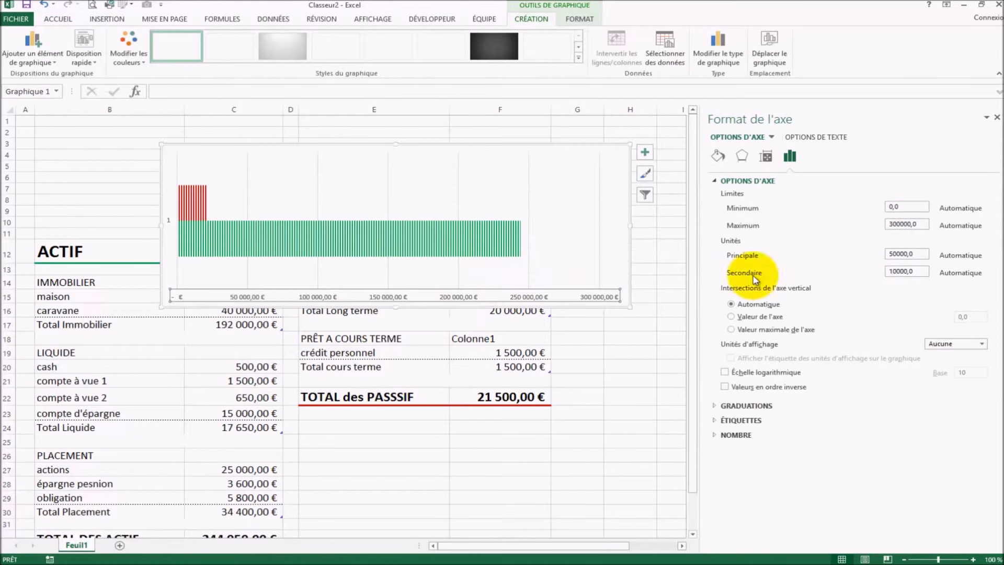
{"action": "left_click", "coordinate": [717, 436]}
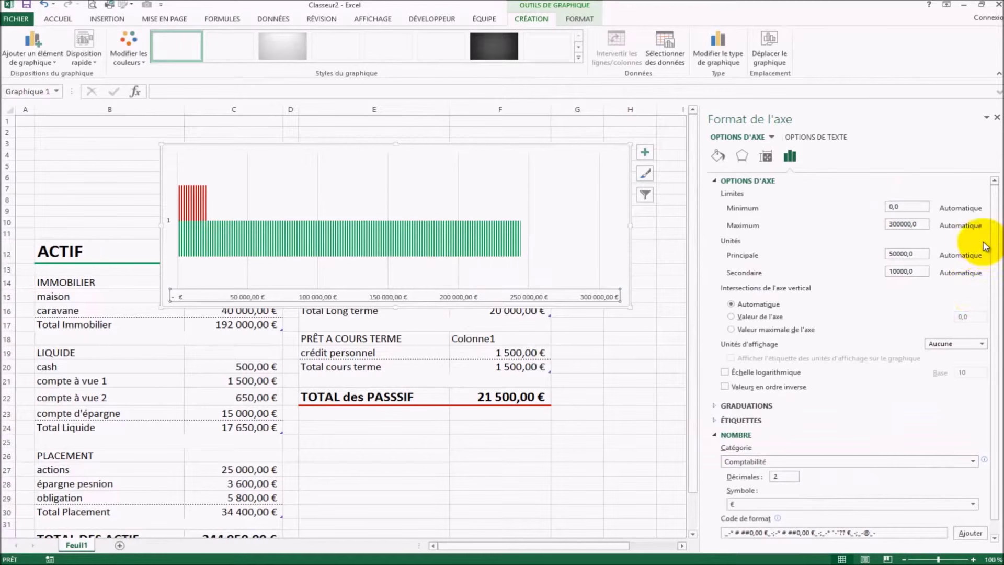
{"action": "scroll", "coordinate": [995, 242], "scroll_direction": "down", "scroll_amount": 1}
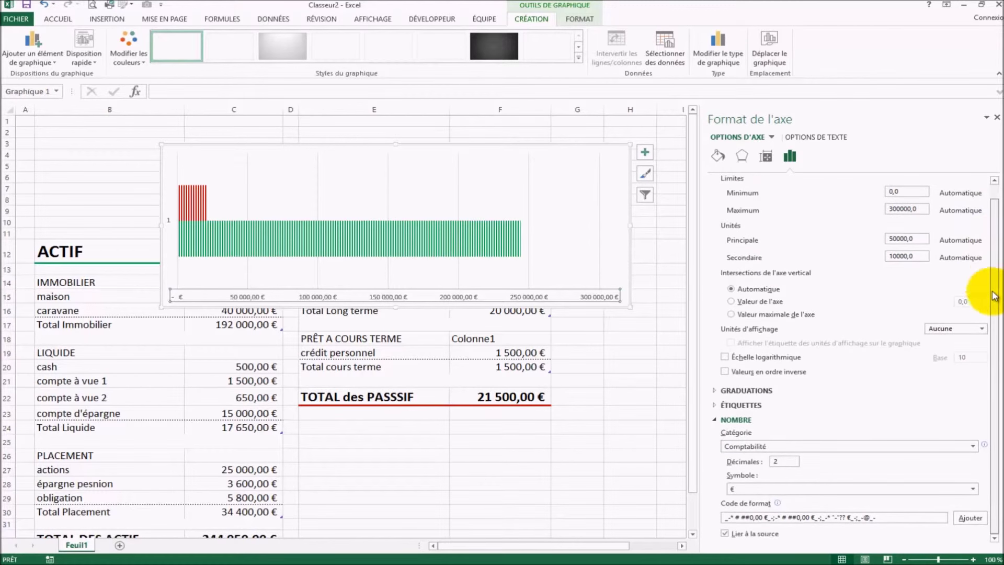
{"action": "left_click", "coordinate": [973, 489]}
{"action": "left_click", "coordinate": [973, 489]}
{"action": "left_click", "coordinate": [972, 446]}
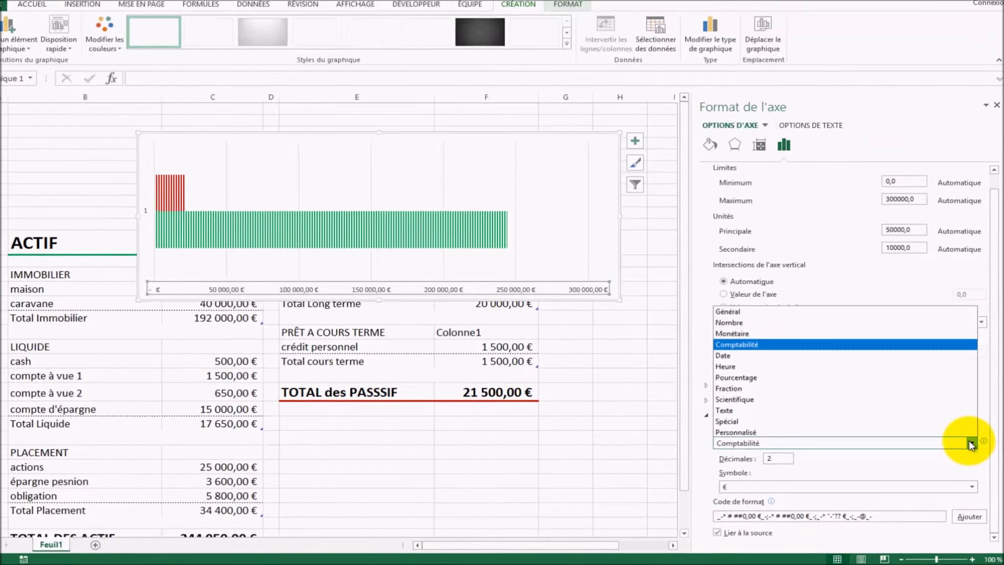
{"action": "left_click", "coordinate": [919, 432]}
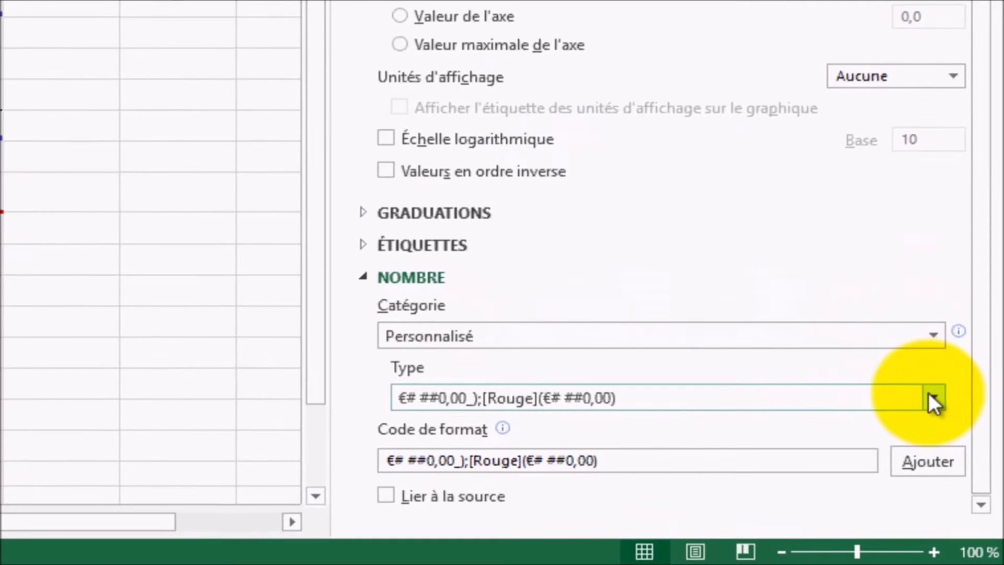
{"action": "left_click", "coordinate": [932, 399]}
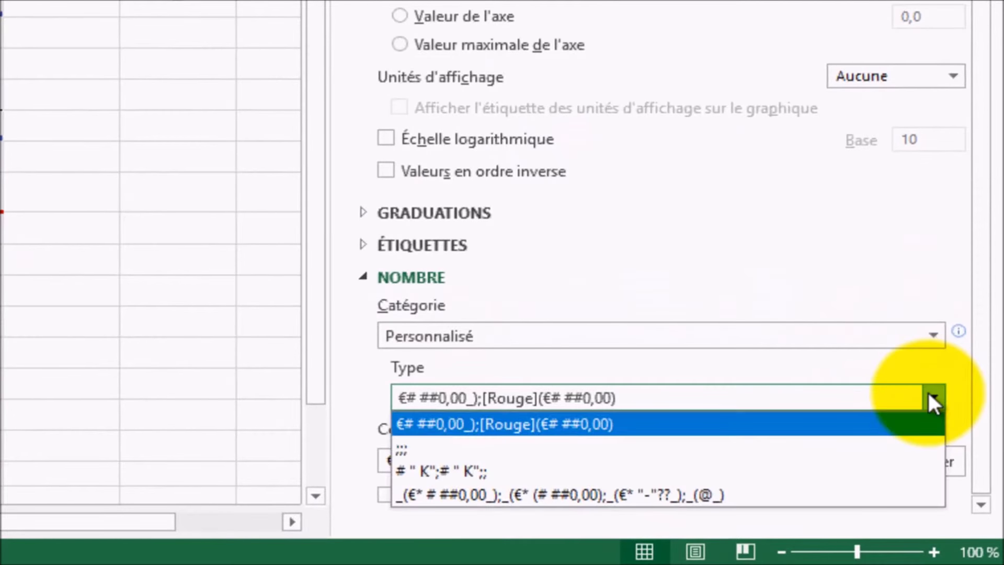
{"action": "left_click", "coordinate": [610, 471]}
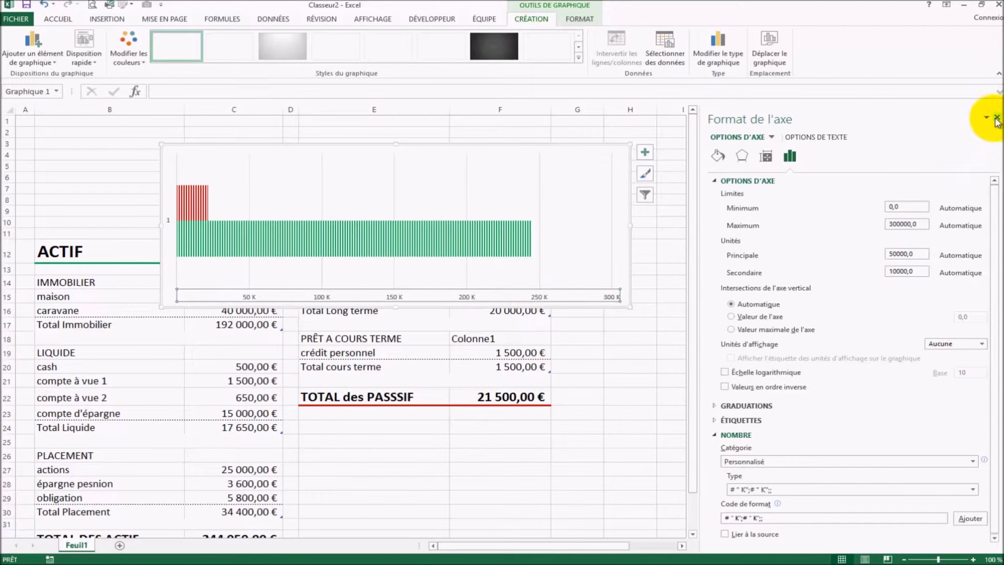
{"action": "left_click", "coordinate": [718, 156]}
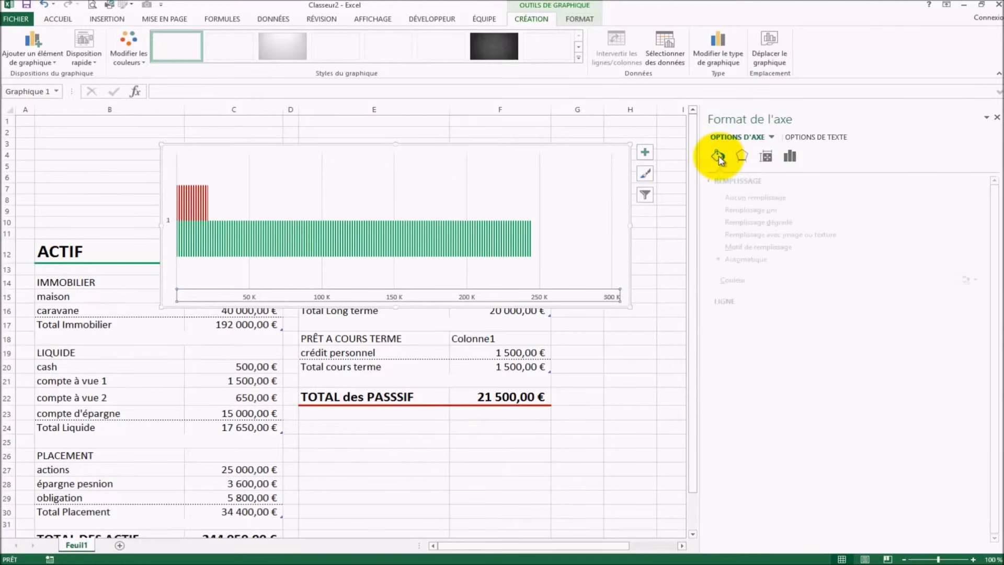
- Give the horizontal axis a 2 pt solid line, then select the green data series
{"action": "left_click", "coordinate": [727, 302]}
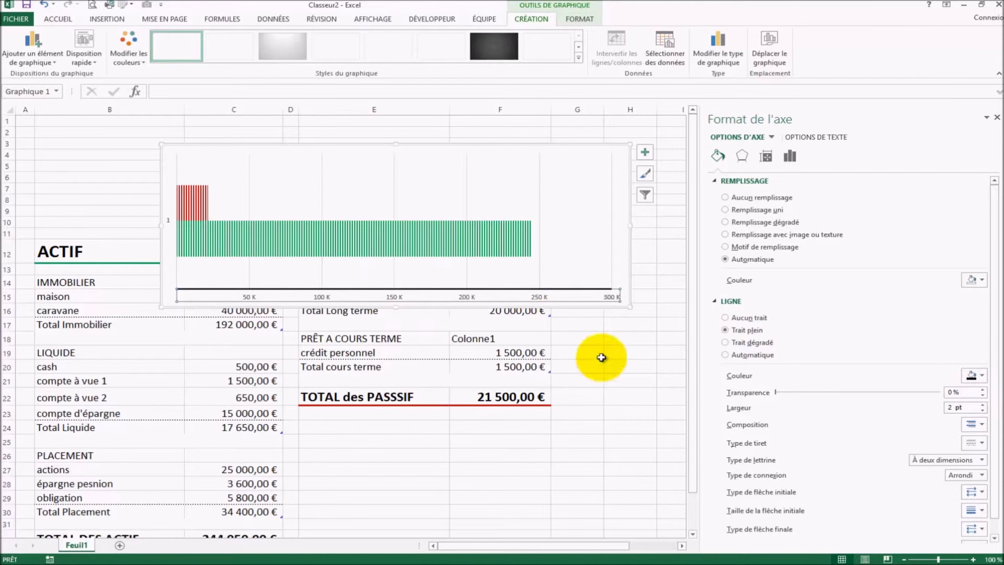
{"action": "left_click", "coordinate": [504, 221]}
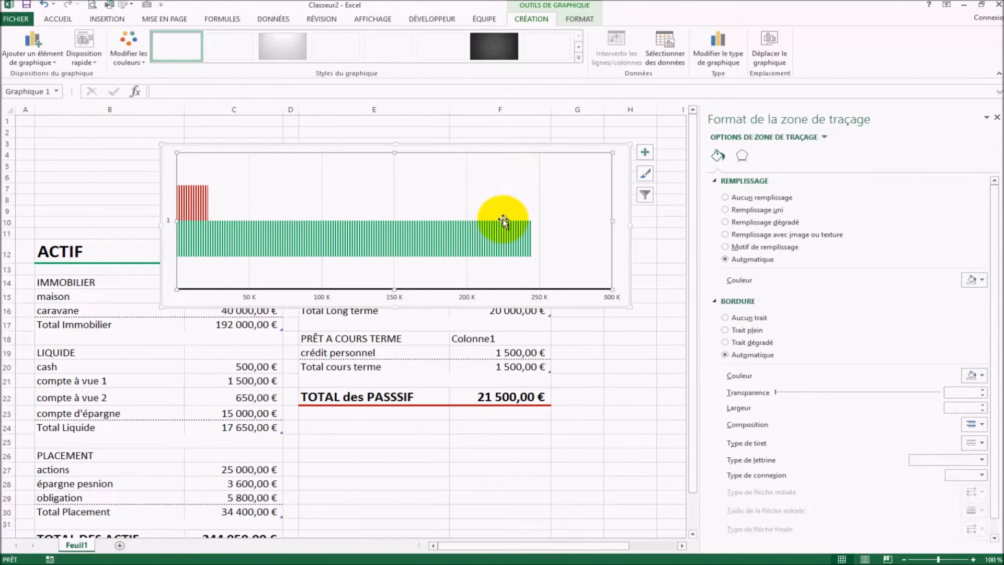
{"action": "left_click", "coordinate": [497, 244]}
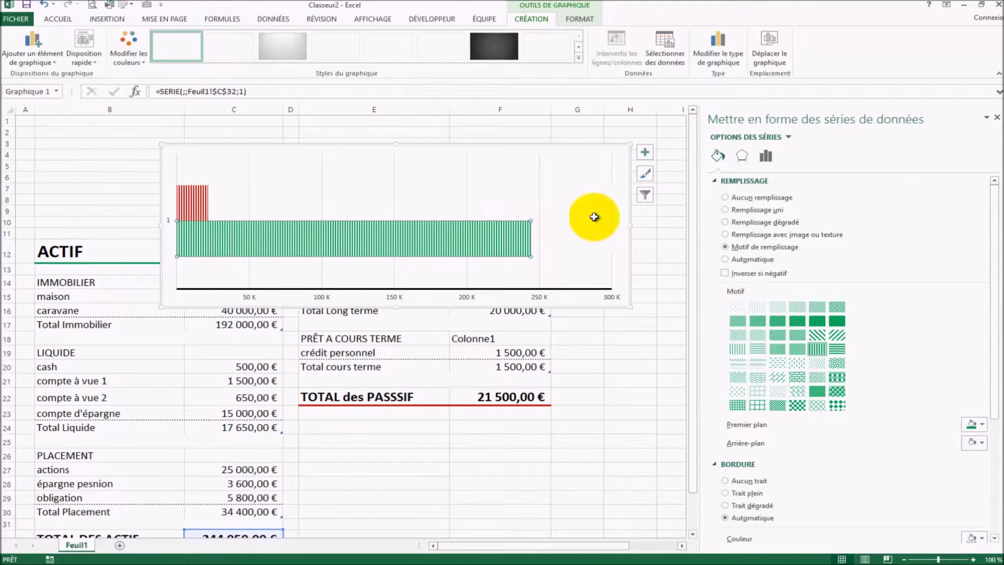
- Set the series gap width to 18 %, trying -25 % overlap before returning it to 0 %
{"action": "left_click", "coordinate": [766, 156]}
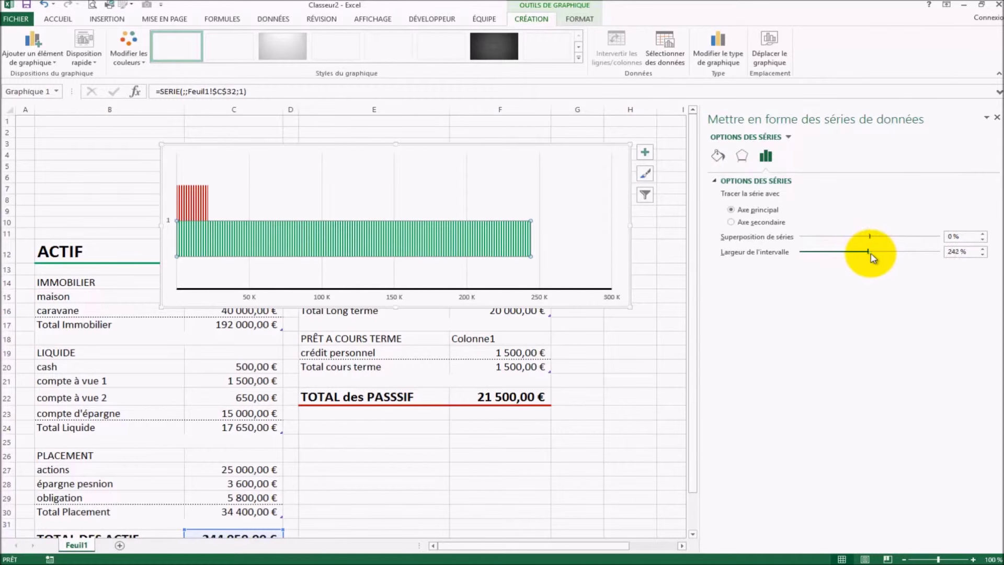
{"action": "left_click_drag", "start_coordinate": [872, 255], "coordinate": [824, 259]}
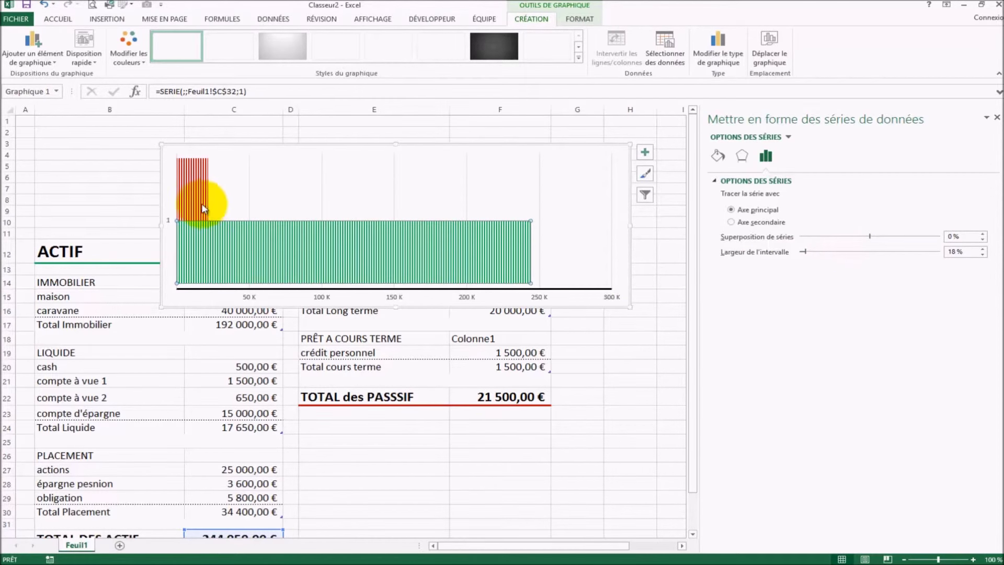
{"action": "left_click_drag", "start_coordinate": [869, 241], "coordinate": [852, 240]}
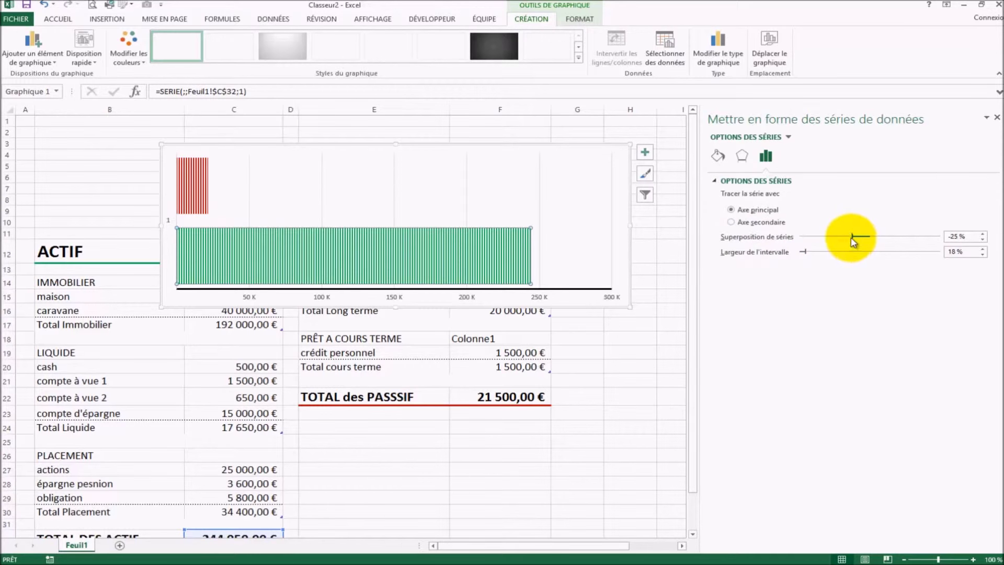
{"action": "left_click_drag", "start_coordinate": [869, 240], "coordinate": [871, 241]}
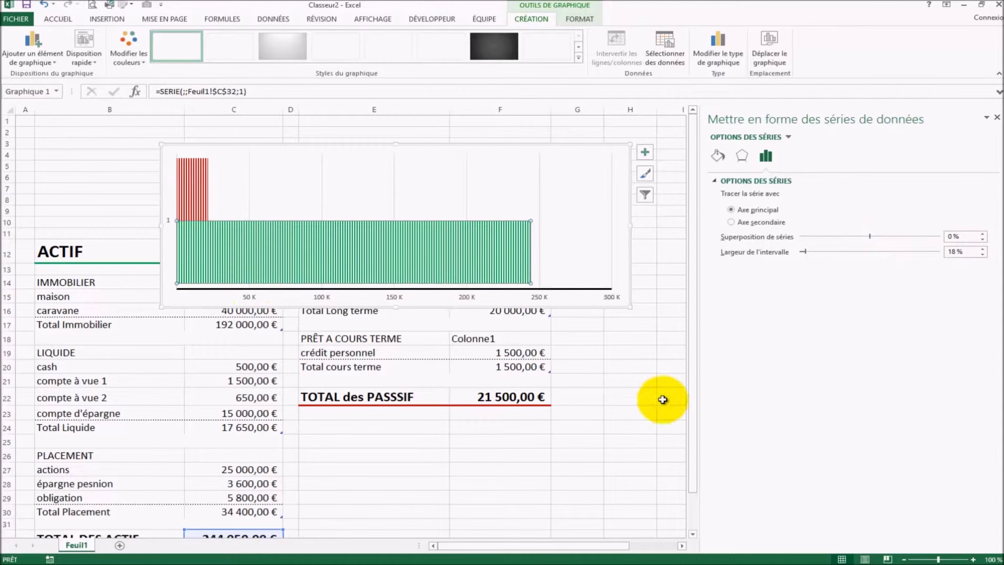
{"action": "left_click", "coordinate": [635, 397]}
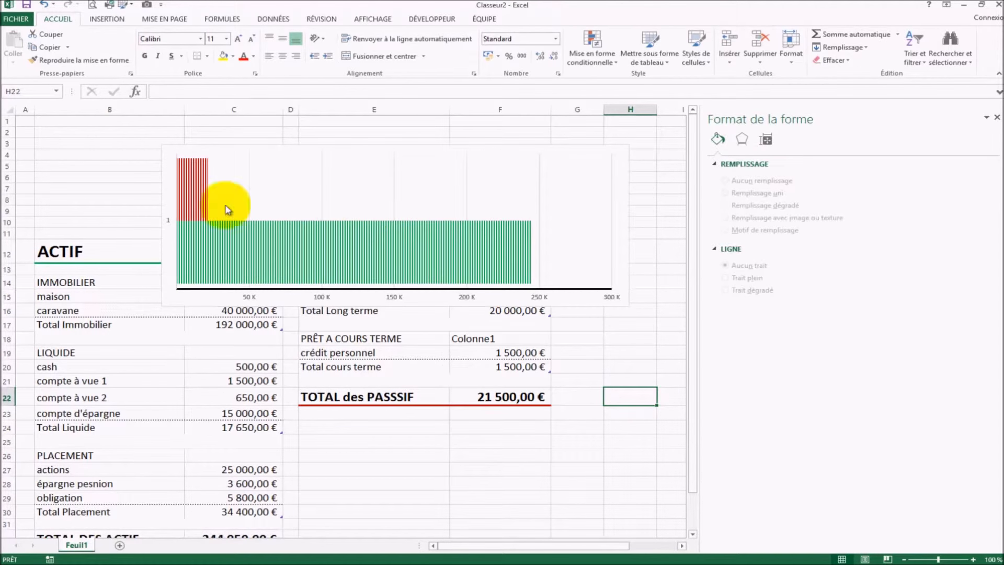
- Give the vertical axis a 2 pt solid line
{"action": "left_click", "coordinate": [168, 223]}
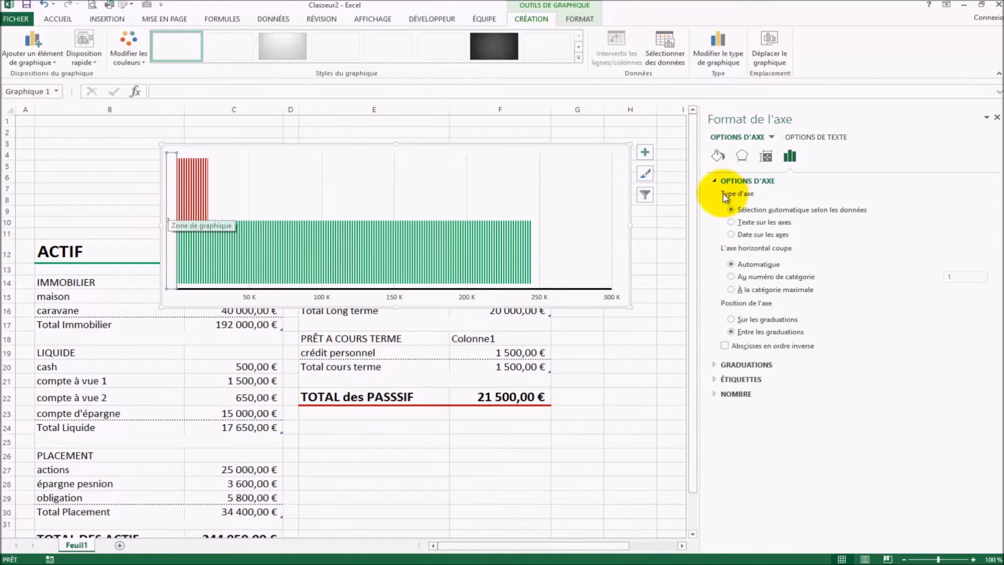
{"action": "left_click", "coordinate": [718, 155]}
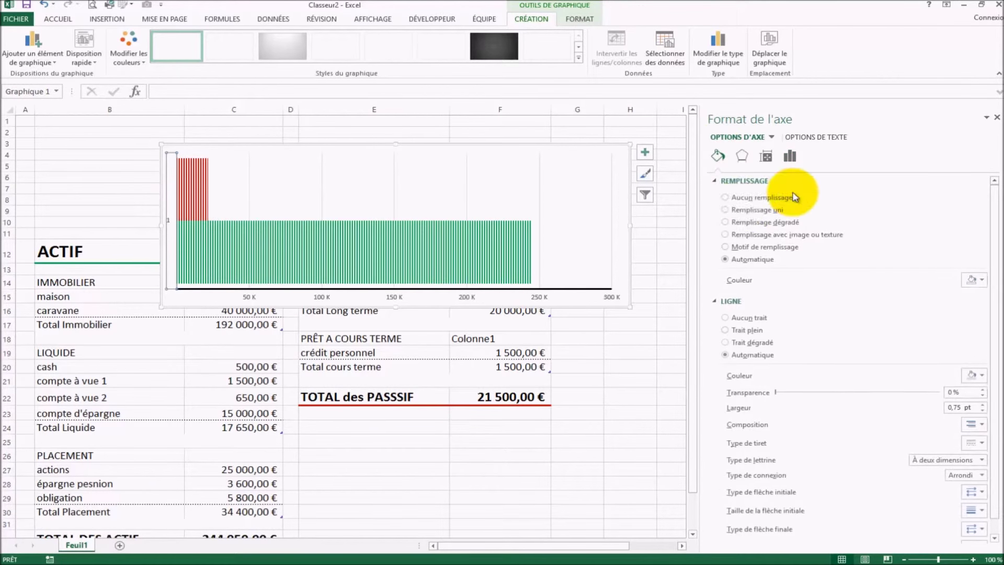
{"action": "left_click", "coordinate": [733, 331]}
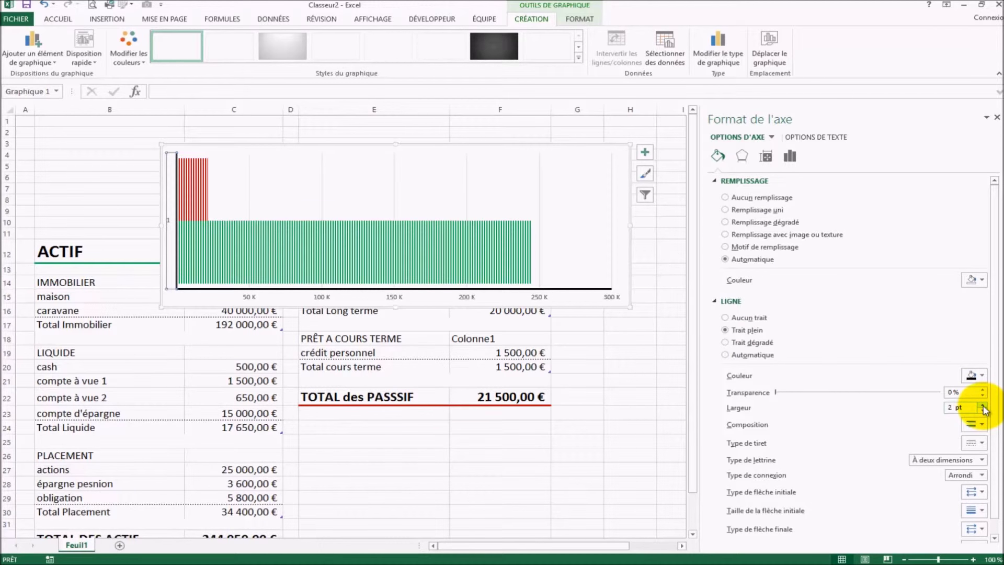
- Hide the vertical axis '1' label by setting its text fill to white
{"action": "left_click", "coordinate": [812, 139]}
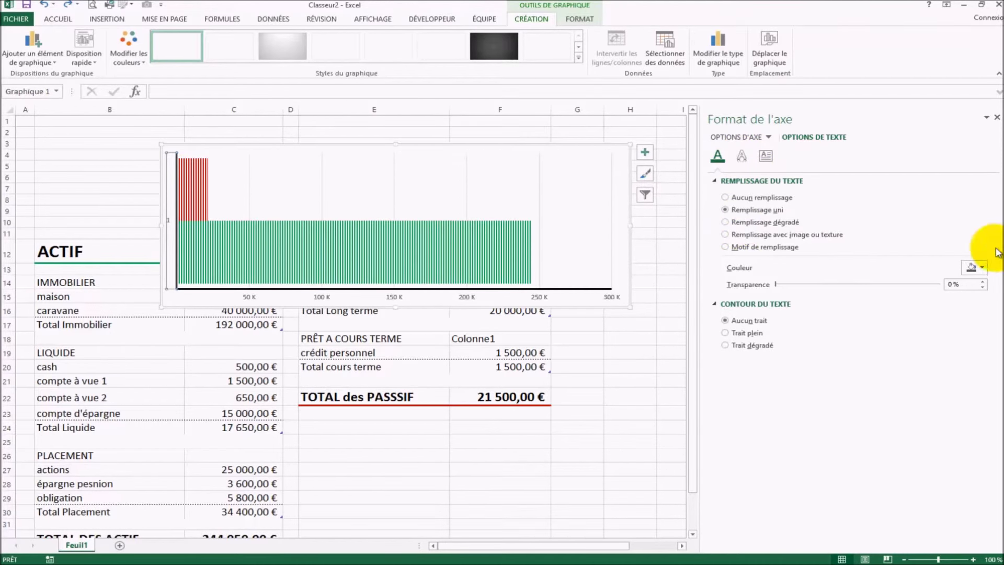
{"action": "left_click", "coordinate": [973, 270]}
{"action": "left_click", "coordinate": [913, 293]}
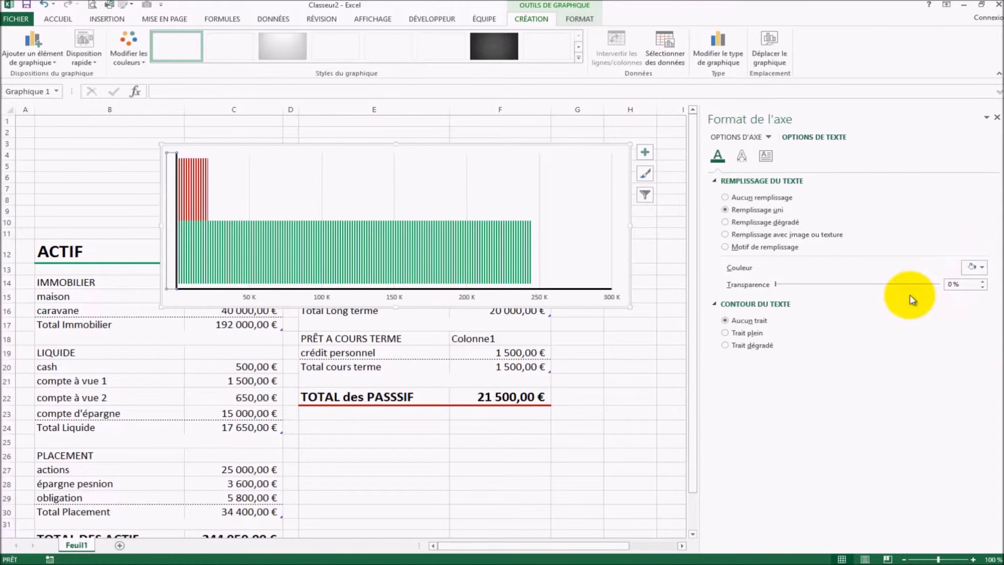
{"action": "left_click", "coordinate": [649, 413]}
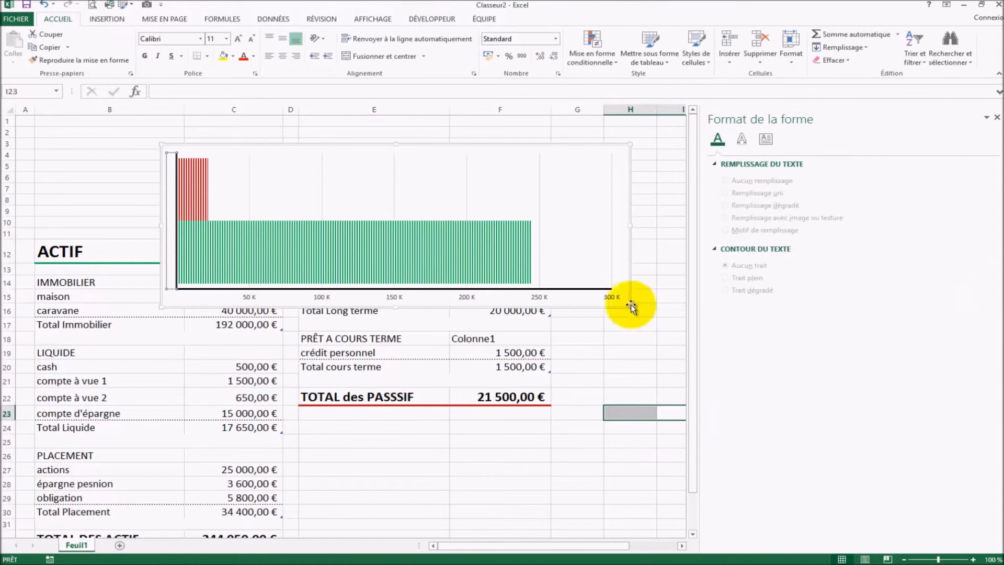
- Shorten the chart, move it above the ACTIF and PASSIF tables, and stretch it to column F
{"action": "left_click", "coordinate": [672, 189]}
{"action": "left_click_drag", "start_coordinate": [577, 172], "coordinate": [603, 192]}
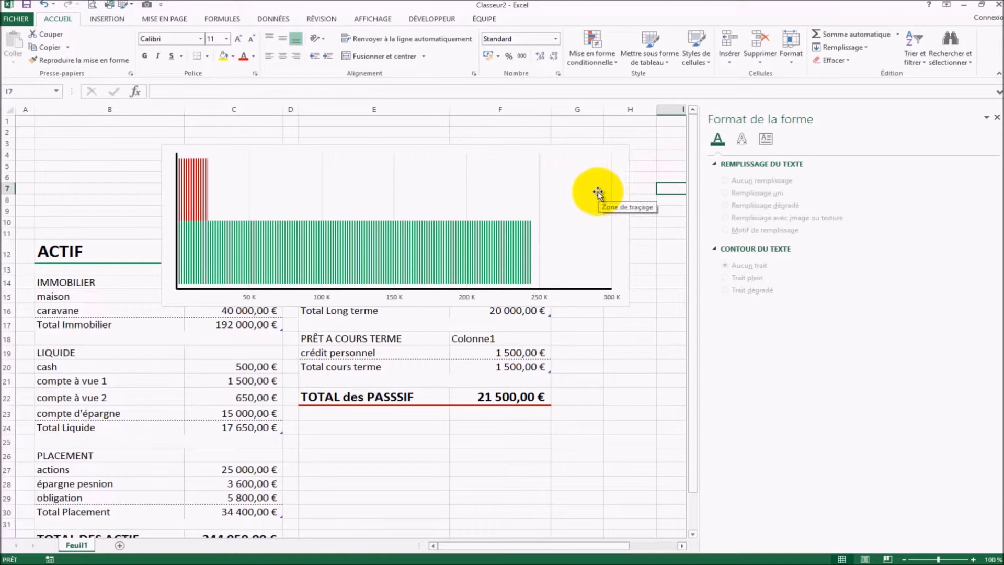
{"action": "left_click", "coordinate": [539, 203]}
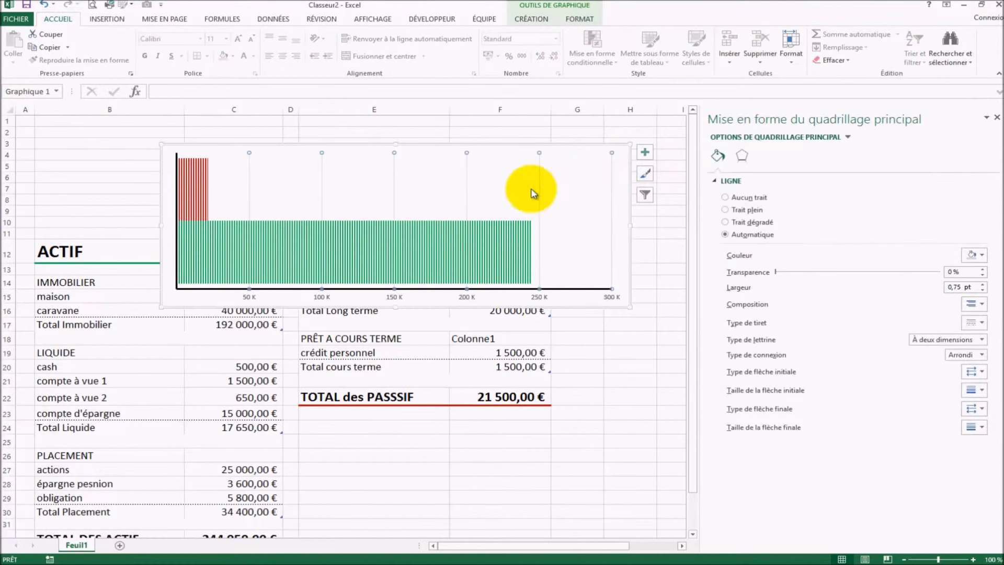
{"action": "left_click", "coordinate": [599, 250]}
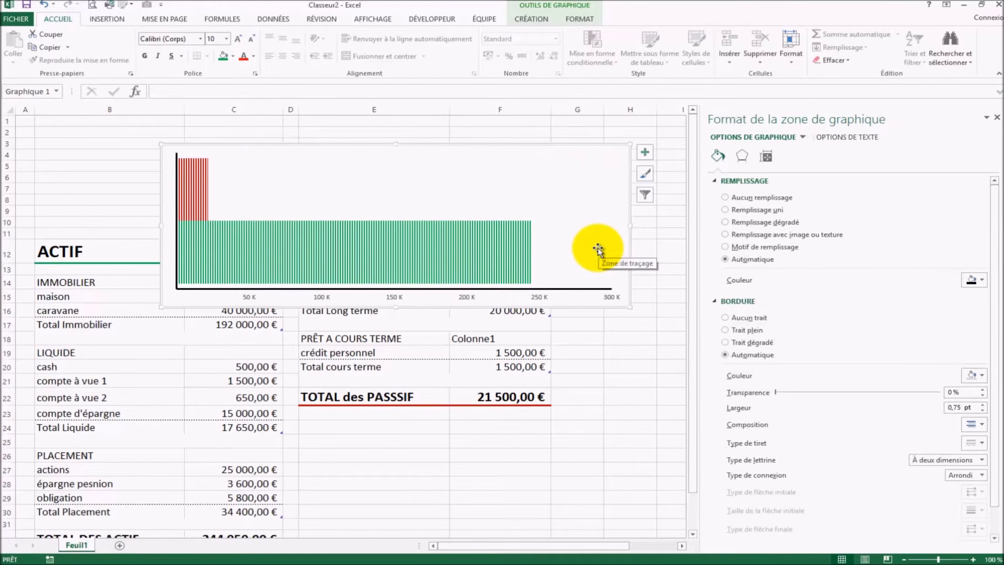
{"action": "left_click", "coordinate": [625, 388]}
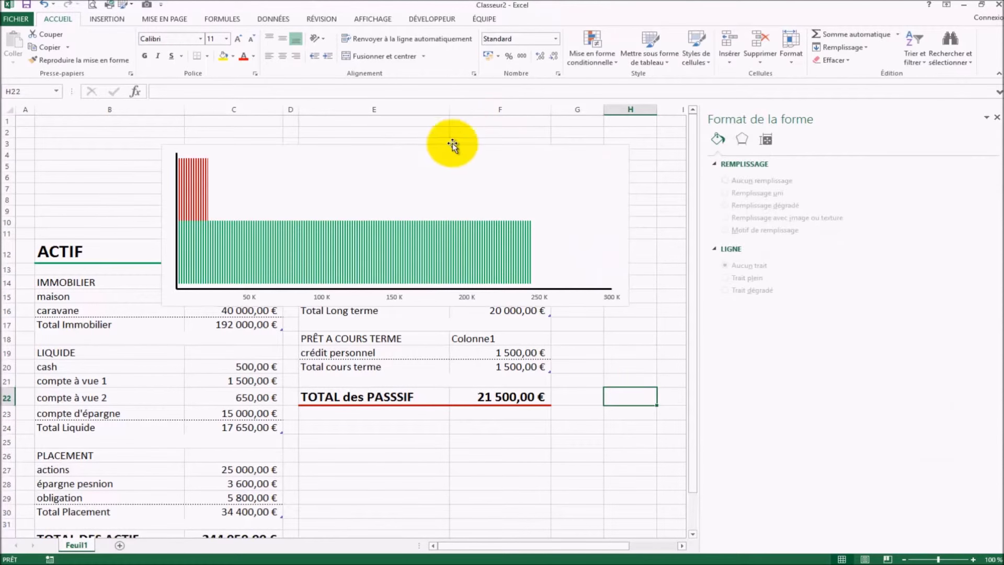
{"action": "left_click", "coordinate": [401, 146]}
{"action": "mouse_move", "coordinate": [401, 145]}
{"action": "left_mouse_down"}
{"action": "mouse_move", "coordinate": [395, 213]}
{"action": "mouse_move", "coordinate": [295, 147]}
{"action": "left_mouse_up"}
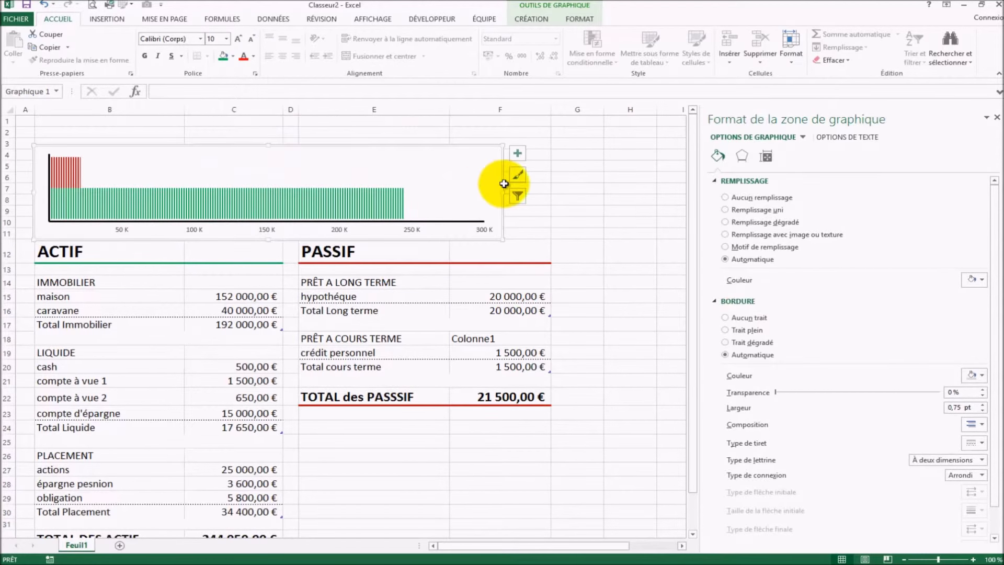
{"action": "left_click_drag", "start_coordinate": [500, 193], "coordinate": [550, 194]}
- Close the chart formatting pane and select row 3 above the chart
{"action": "left_click", "coordinate": [627, 251]}
{"action": "left_click", "coordinate": [619, 367]}
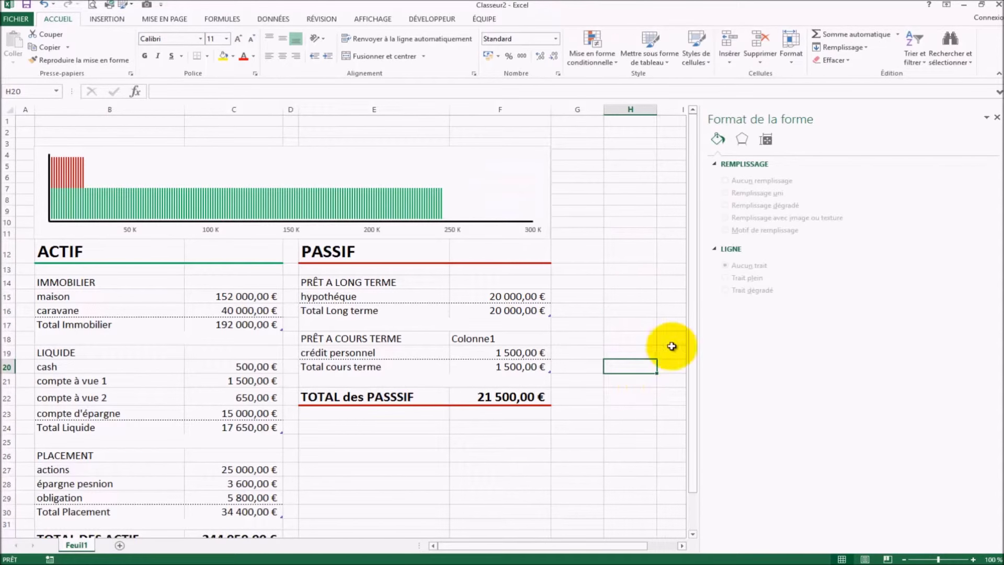
{"action": "left_click", "coordinate": [634, 257]}
{"action": "left_click", "coordinate": [997, 117]}
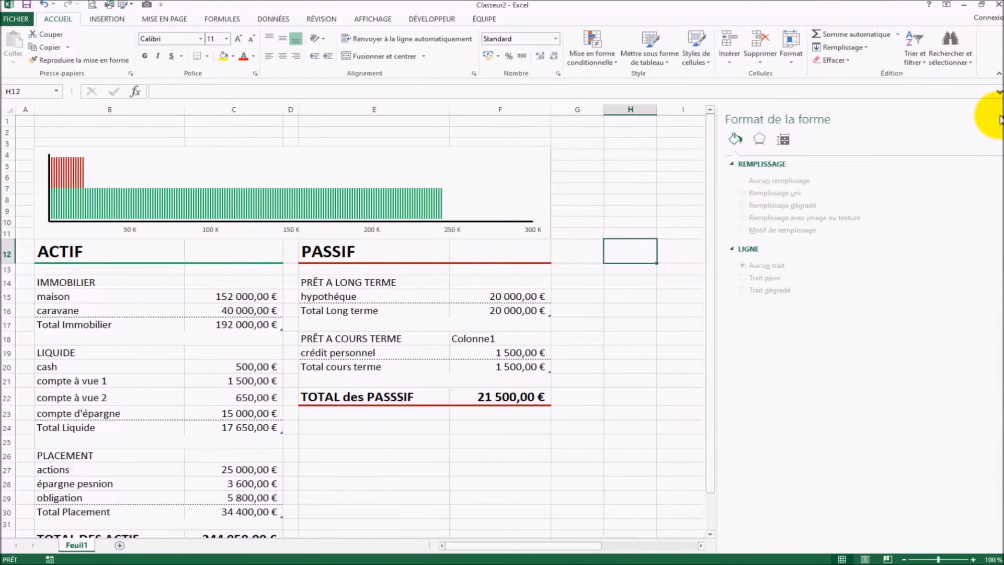
{"action": "left_click", "coordinate": [728, 243]}
{"action": "scroll", "coordinate": [718, 243], "scroll_direction": "down", "scroll_amount": 6}
{"action": "scroll", "coordinate": [707, 269], "scroll_direction": "up", "scroll_amount": 4}
{"action": "scroll", "coordinate": [686, 272], "scroll_direction": "up", "scroll_amount": 2}
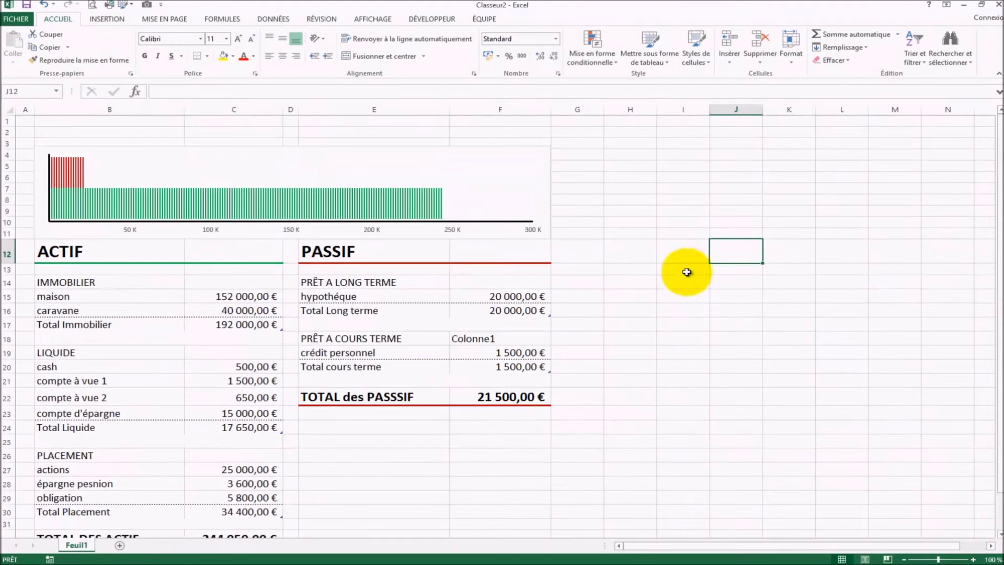
{"action": "left_click", "coordinate": [8, 144]}
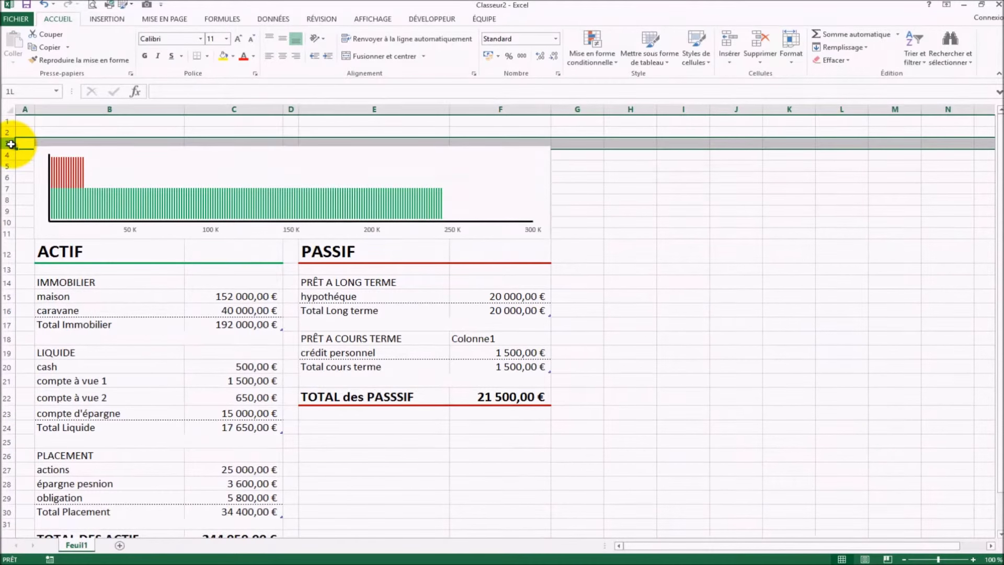
- Insert two blank rows at rows 2–3 above the chart
{"action": "left_click_drag", "start_coordinate": [10, 144], "coordinate": [11, 133]}
{"action": "right_click", "coordinate": [12, 133]}
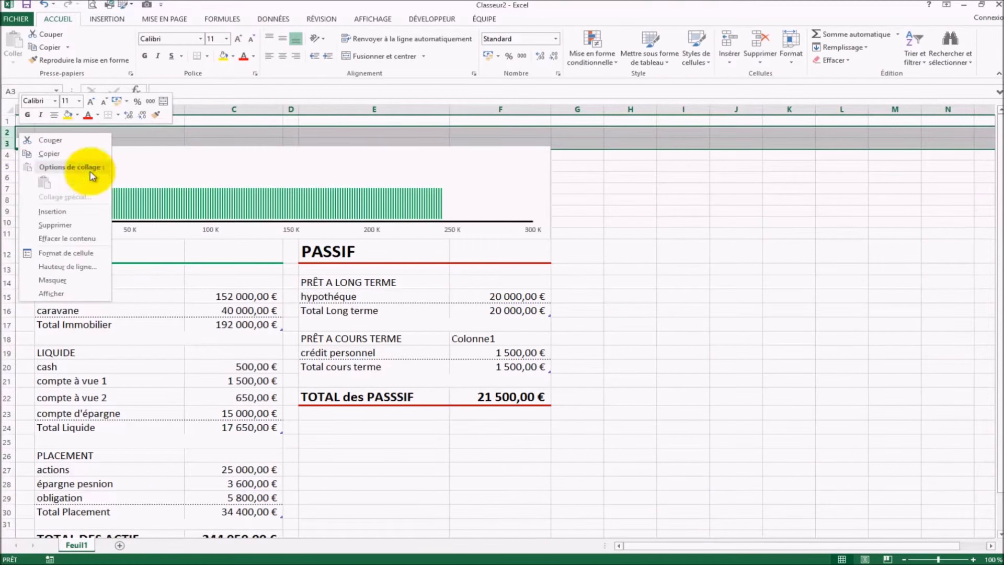
{"action": "left_click", "coordinate": [52, 211]}
{"action": "left_click", "coordinate": [683, 222]}
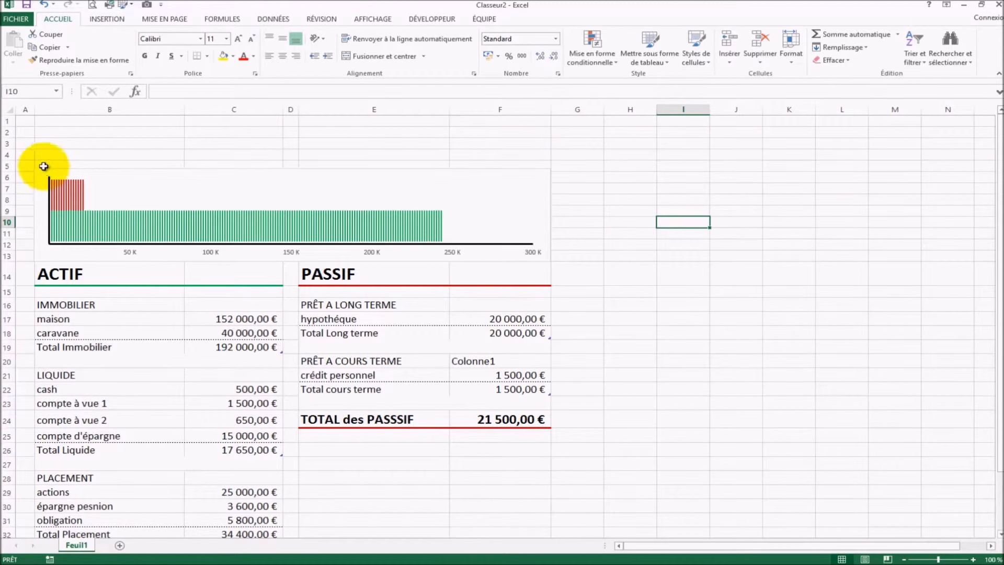
- Merge and centre B2:F5 into a single title cell
{"action": "left_click_drag", "start_coordinate": [45, 167], "coordinate": [498, 135]}
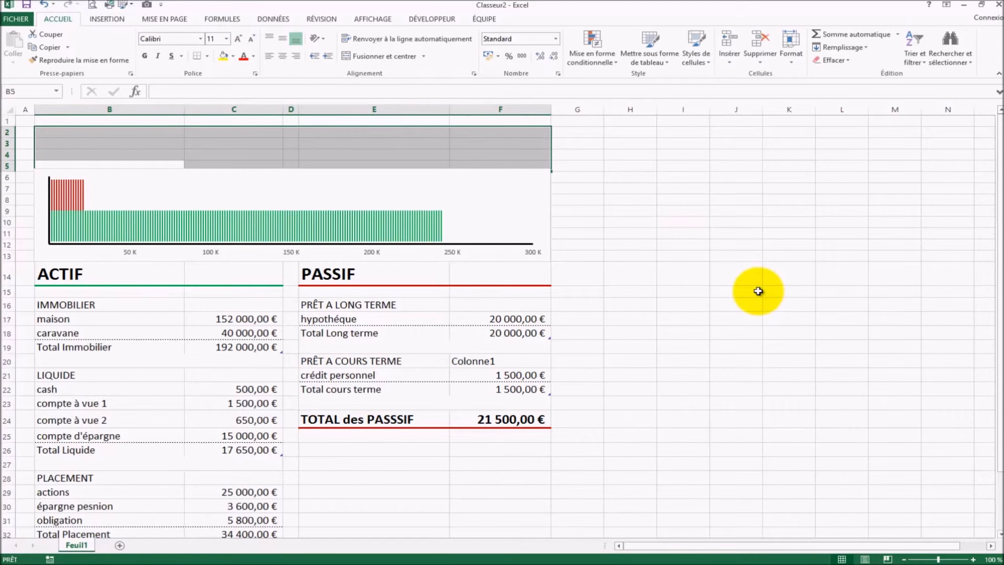
{"action": "left_click_drag", "start_coordinate": [80, 165], "coordinate": [509, 131]}
{"action": "left_click", "coordinate": [381, 58]}
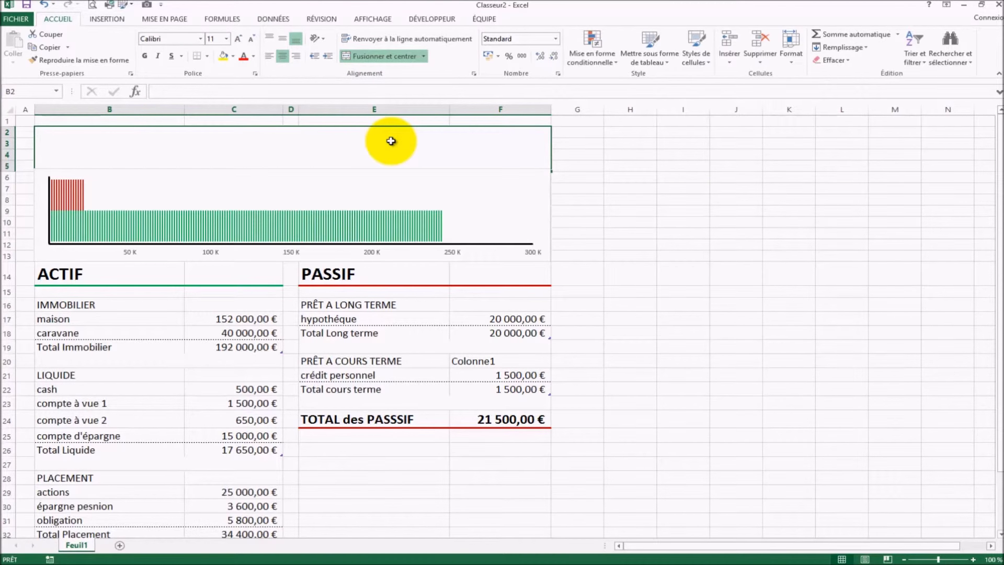
- Enter =CONCATENER("Votre richesse est estimer à";C34-F24) in the merged title cell B2
{"action": "type", "text": "=concatener"}
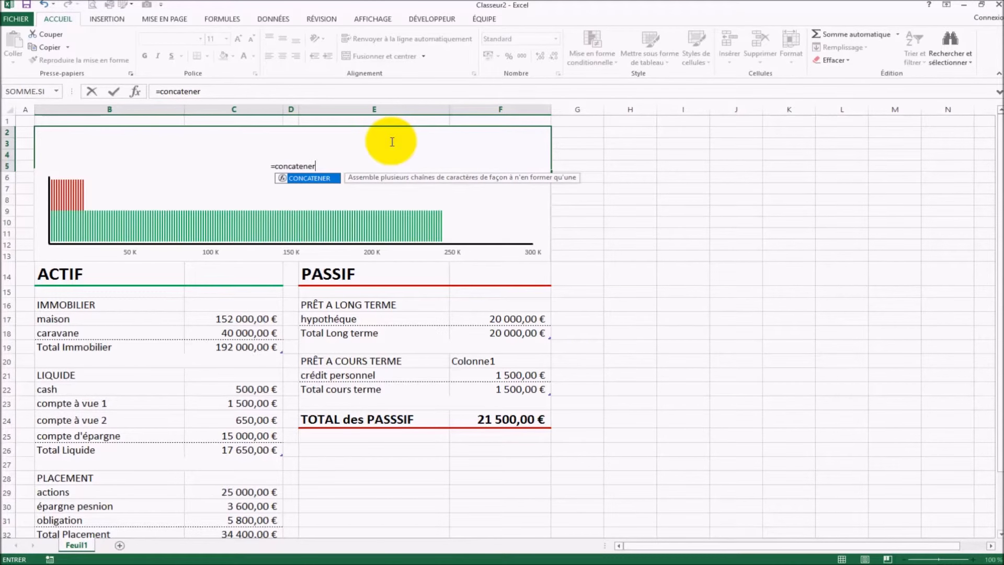
{"action": "type", "text": "("}
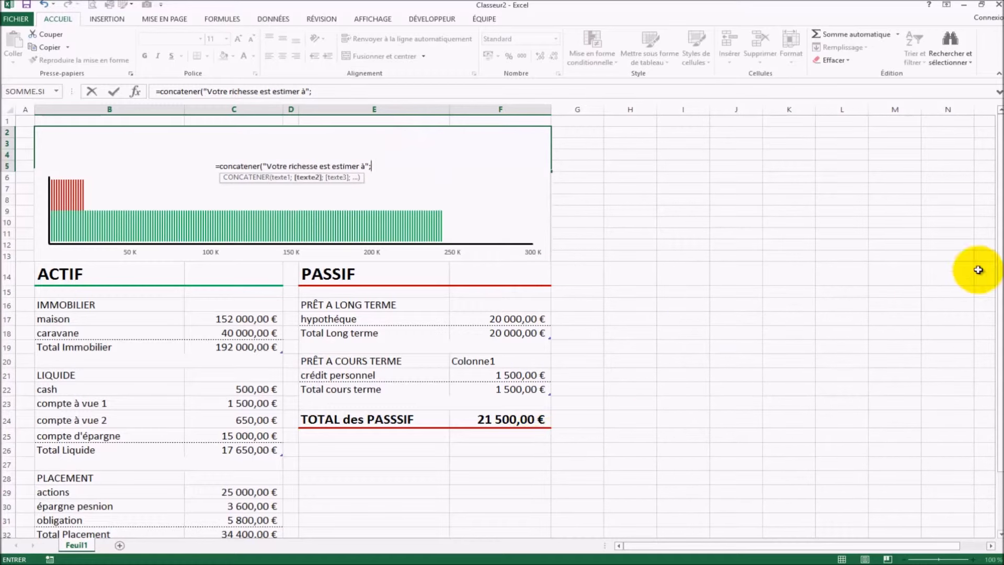
{"action": "left_click_drag", "start_coordinate": [1000, 266], "coordinate": [970, 385]}
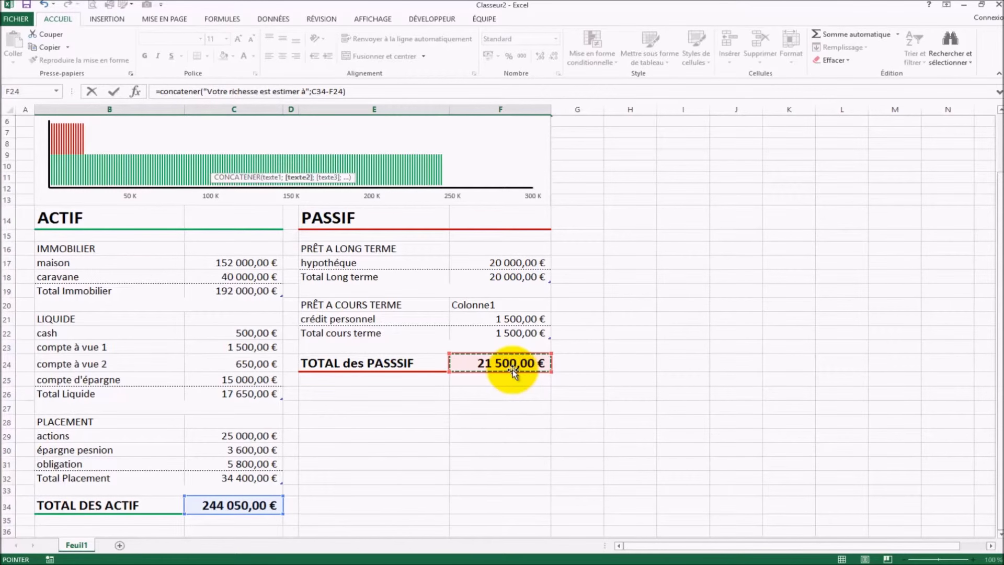
{"action": "key", "text": "Return"}
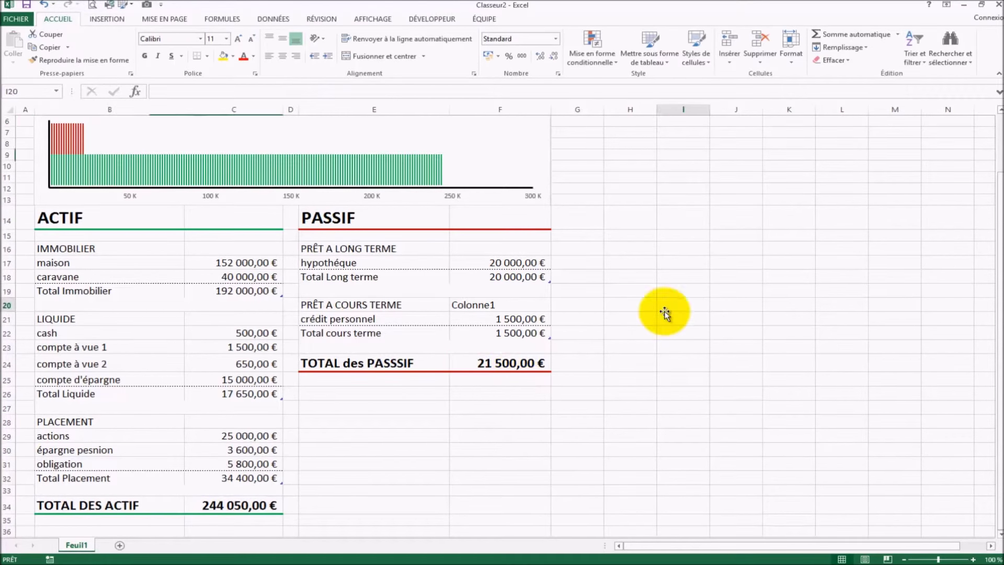
{"action": "left_click", "coordinate": [675, 306]}
{"action": "scroll", "coordinate": [659, 308], "scroll_direction": "up", "scroll_amount": 2}
{"action": "left_click", "coordinate": [284, 163]}
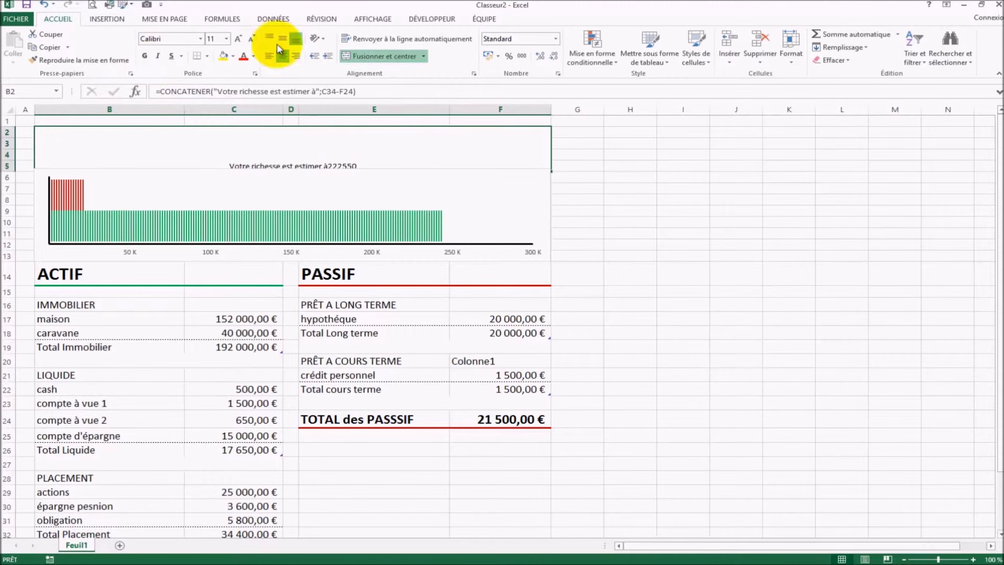
- Set the 'Votre richesse est estimer à222550' title to a 28-point font
{"action": "left_click", "coordinate": [226, 38]}
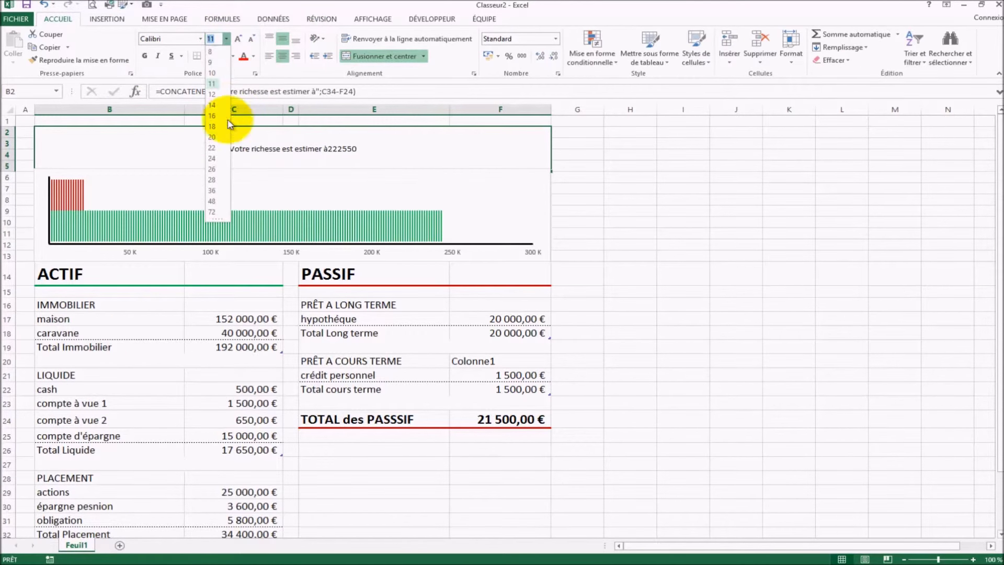
{"action": "left_click", "coordinate": [213, 189]}
{"action": "left_click", "coordinate": [670, 200]}
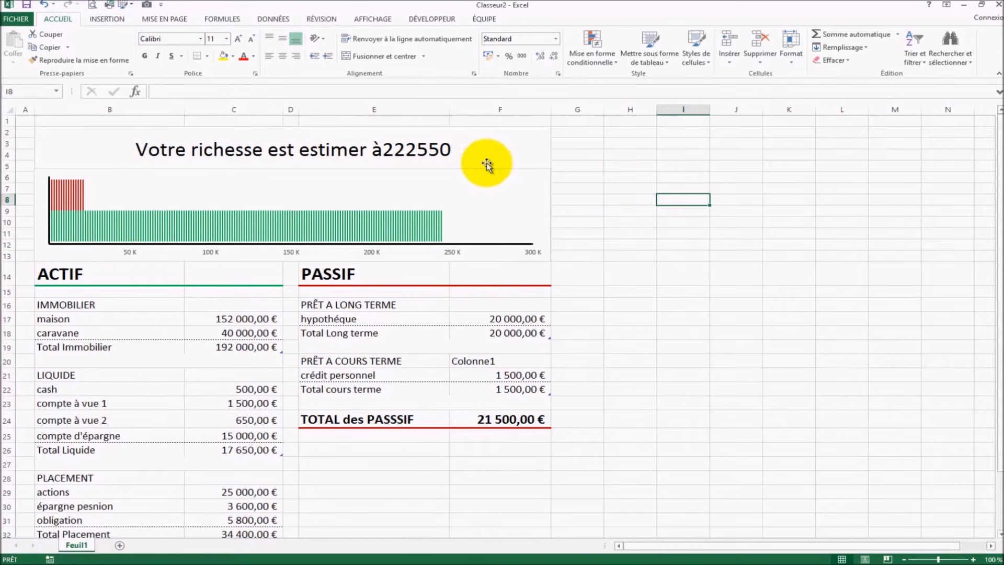
- Add a space after 'à' inside the title formula's quotes so the sentence reads 'à 222550'
{"action": "left_click", "coordinate": [612, 209]}
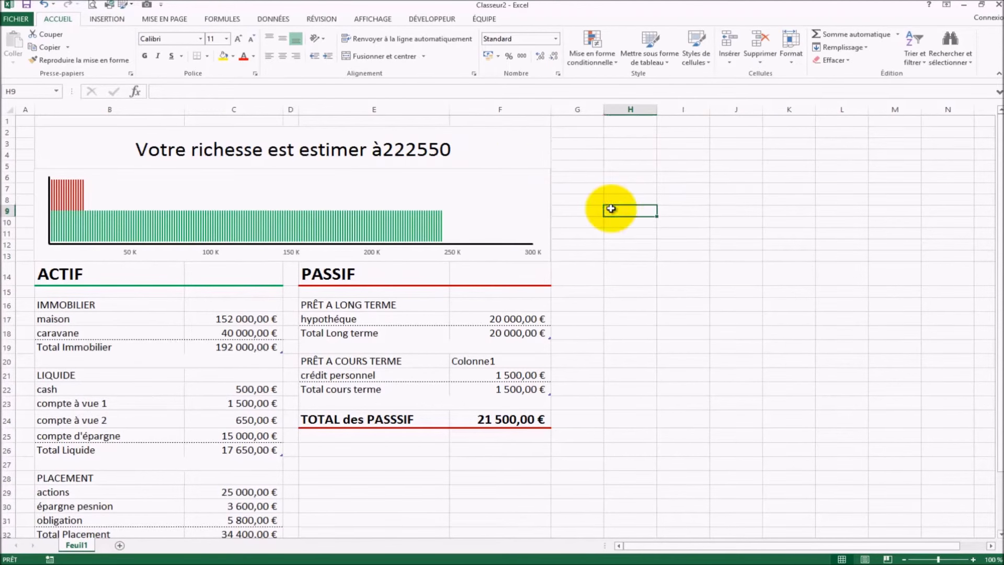
{"action": "left_click", "coordinate": [399, 154]}
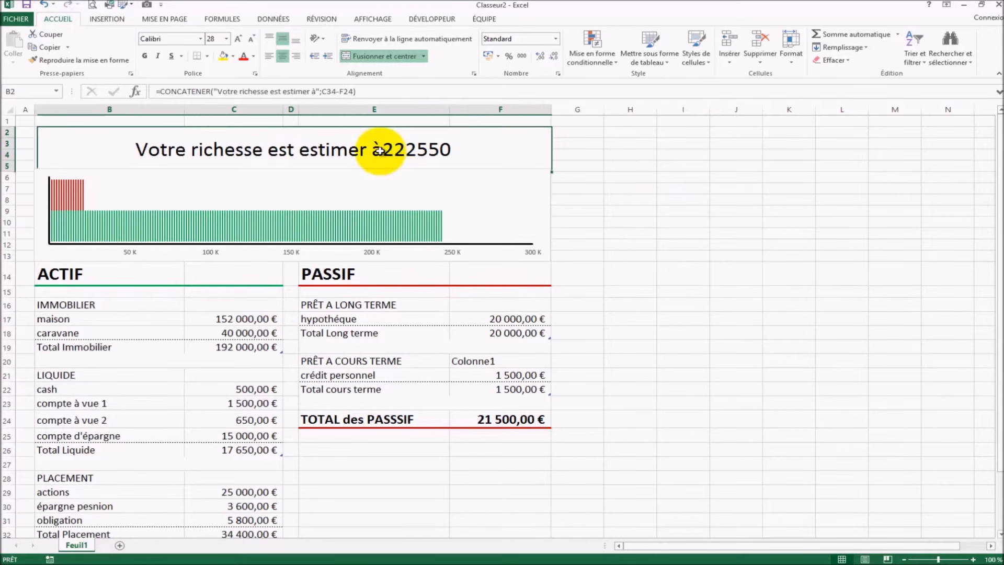
{"action": "left_click", "coordinate": [318, 92]}
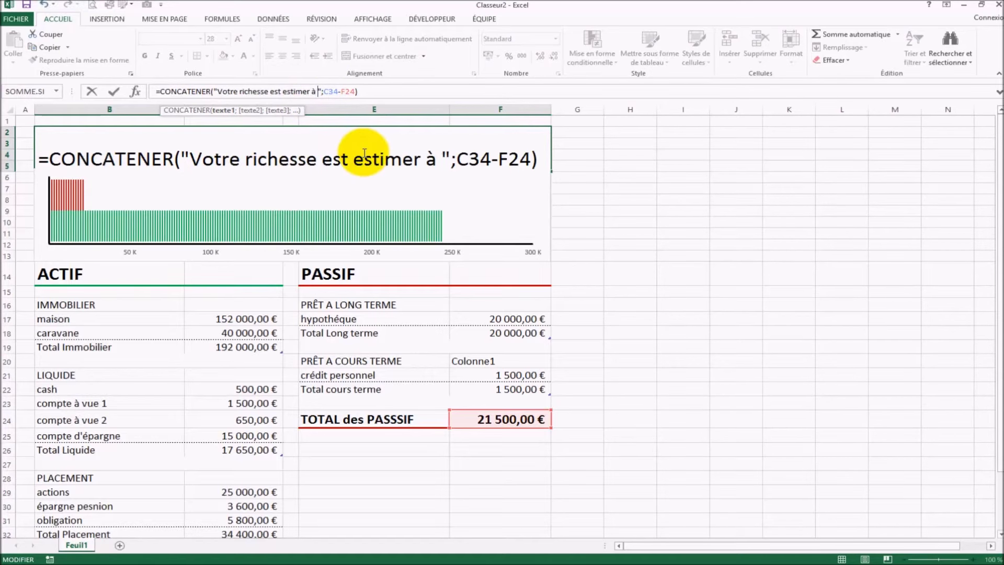
{"action": "key", "text": "Return"}
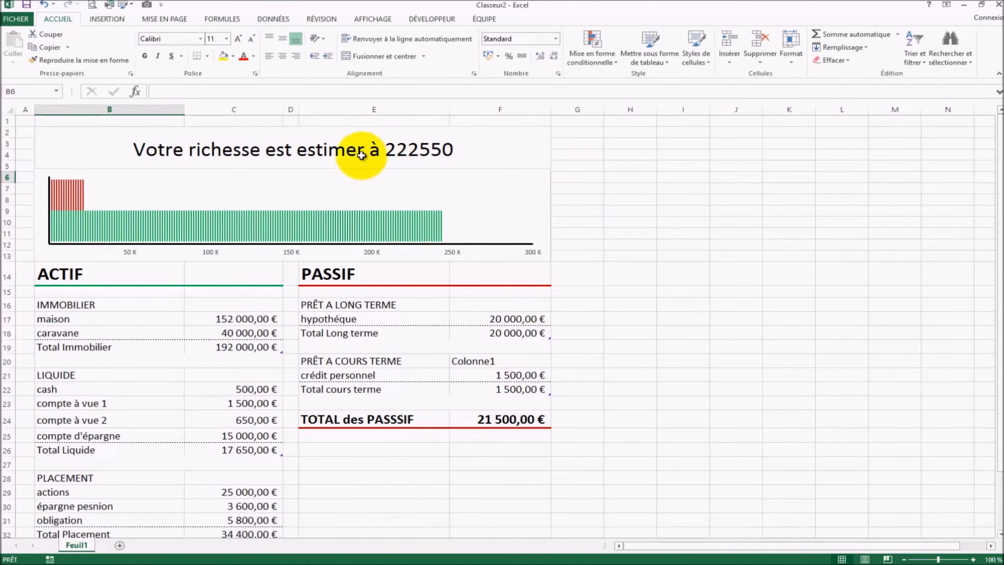
{"action": "left_click", "coordinate": [651, 226]}
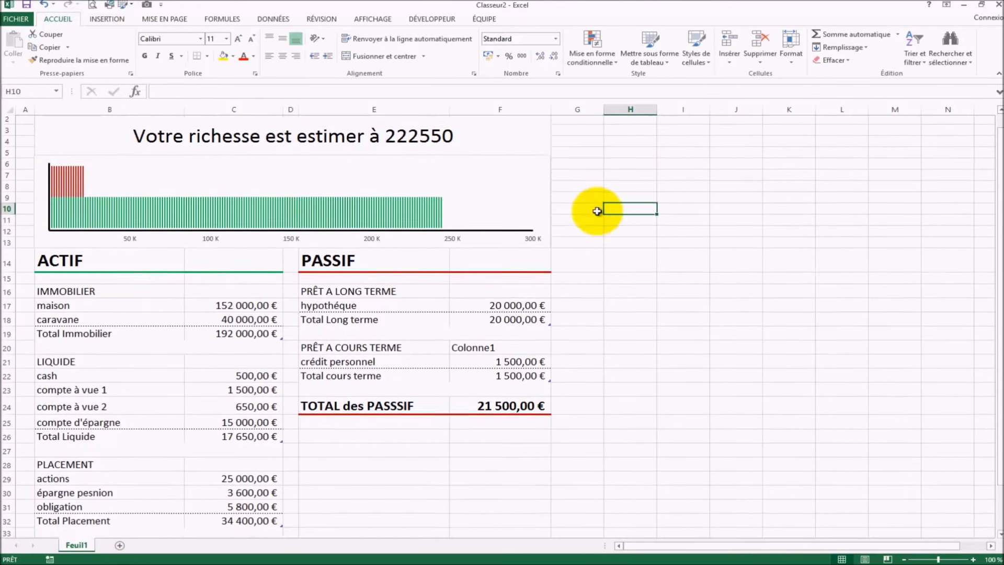
{"action": "left_click", "coordinate": [408, 146]}
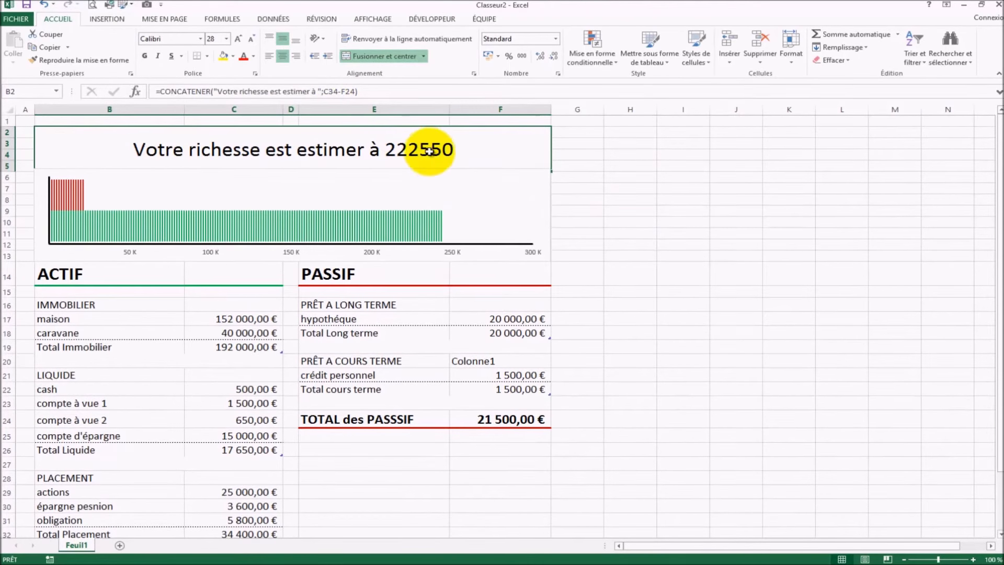
{"action": "left_click", "coordinate": [814, 265]}
{"action": "left_click", "coordinate": [376, 146]}
{"action": "left_click", "coordinate": [648, 376]}
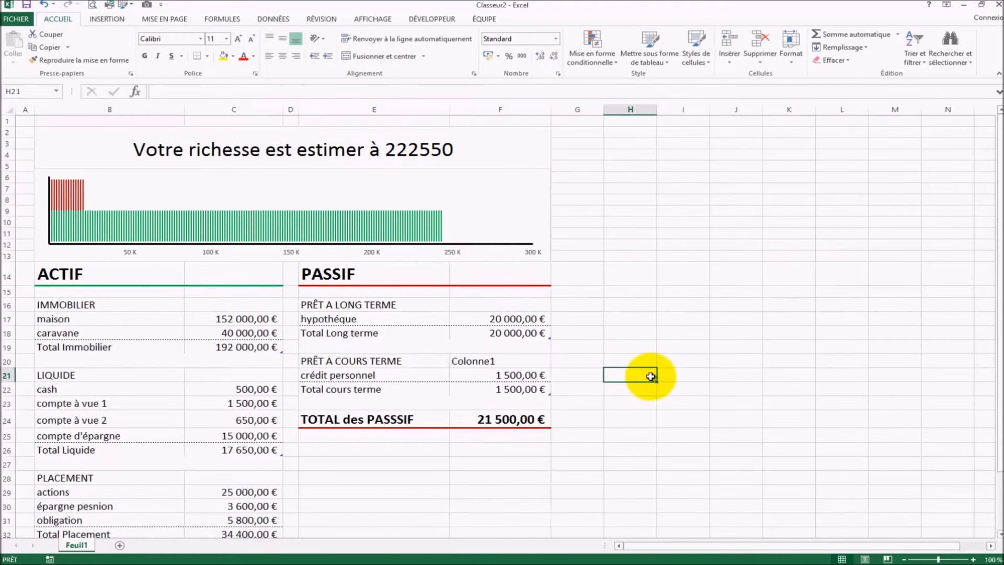
{"action": "left_click", "coordinate": [512, 419]}
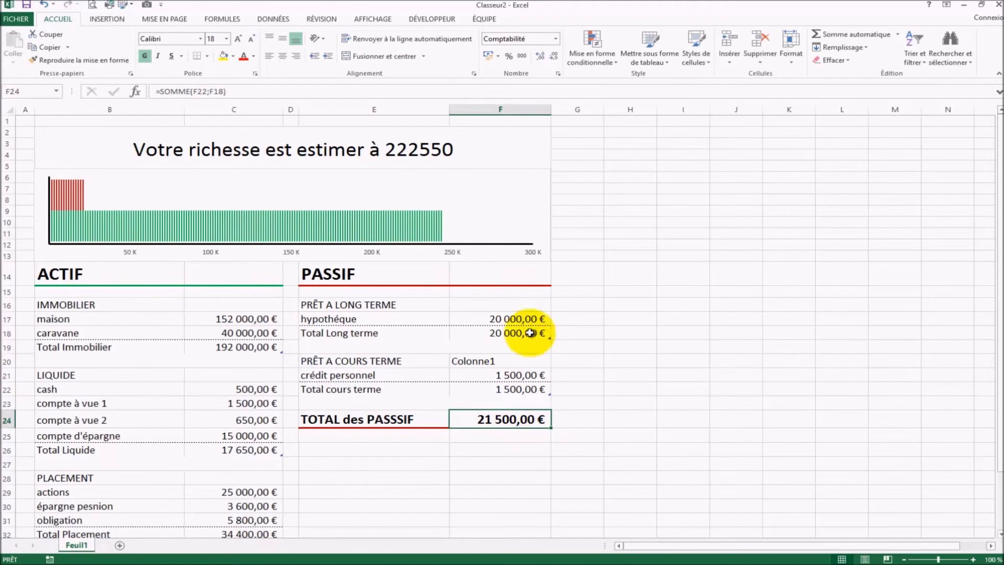
- Inspect the assets and liabilities subtotal formulas in the tables
{"action": "left_click", "coordinate": [516, 333]}
{"action": "left_click", "coordinate": [512, 319]}
{"action": "left_click", "coordinate": [239, 342]}
{"action": "left_click", "coordinate": [243, 333]}
{"action": "left_click", "coordinate": [246, 319]}
{"action": "left_click", "coordinate": [251, 436]}
- Apply the custom number format # ##0,00 to C23 so it shows 1 500,00
{"action": "left_click", "coordinate": [261, 407]}
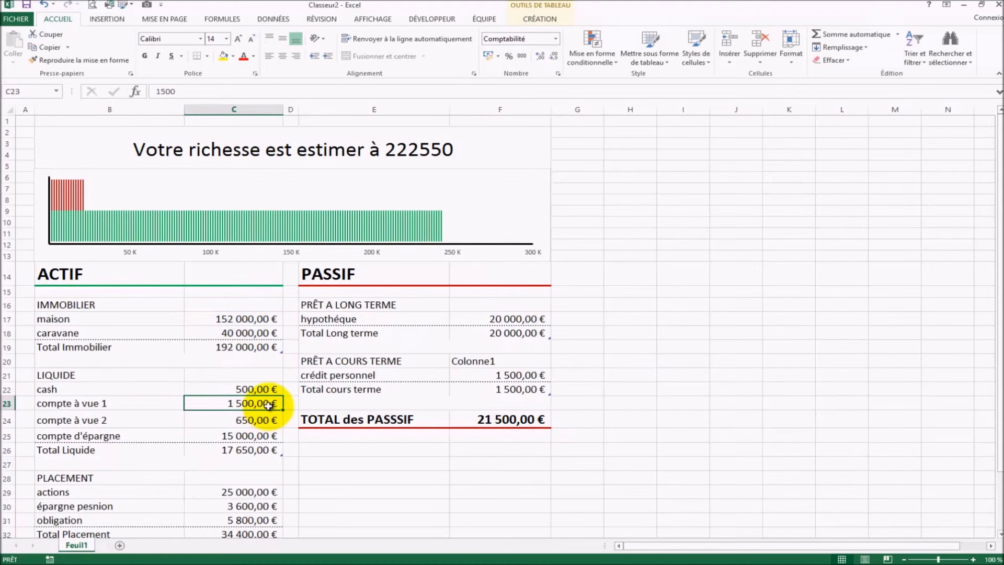
{"action": "right_click", "coordinate": [269, 406]}
{"action": "left_click", "coordinate": [309, 372]}
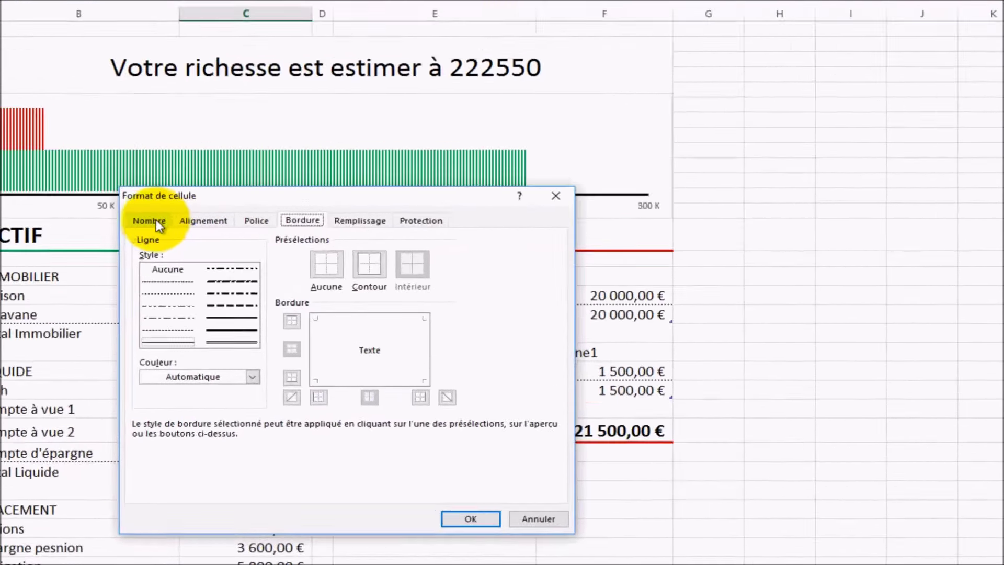
{"action": "left_click", "coordinate": [163, 264]}
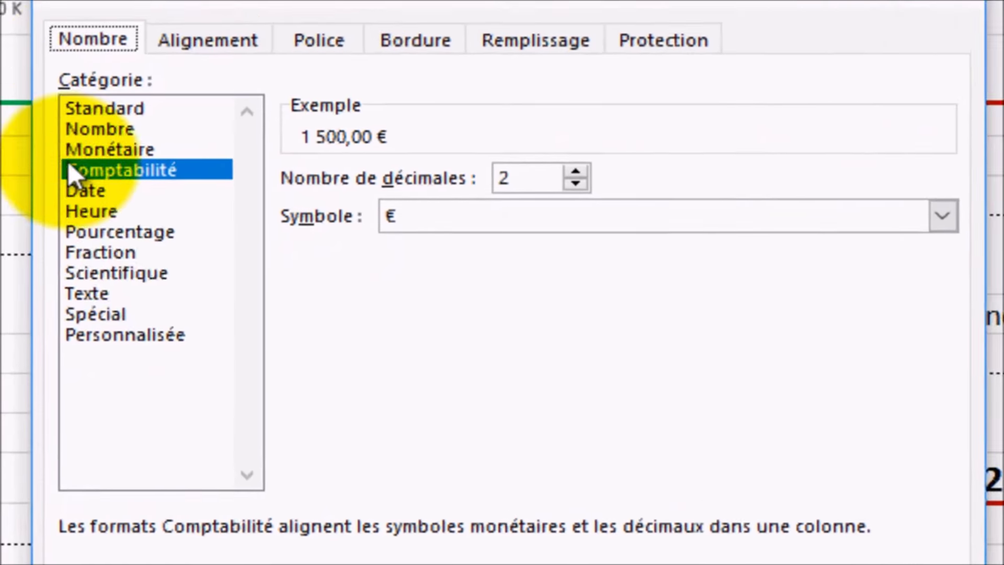
{"action": "left_click", "coordinate": [97, 334]}
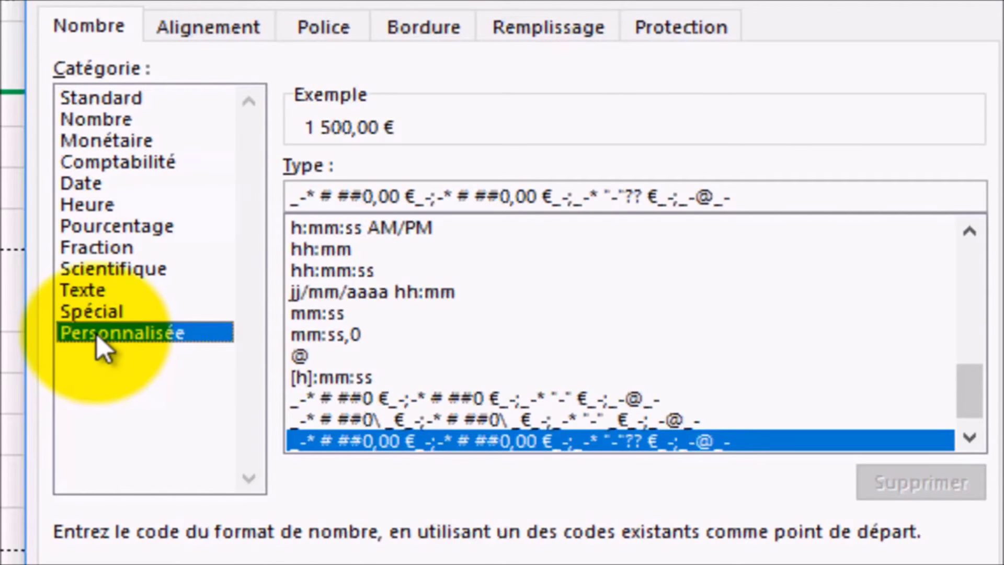
{"action": "left_click_drag", "start_coordinate": [968, 403], "coordinate": [951, 248]}
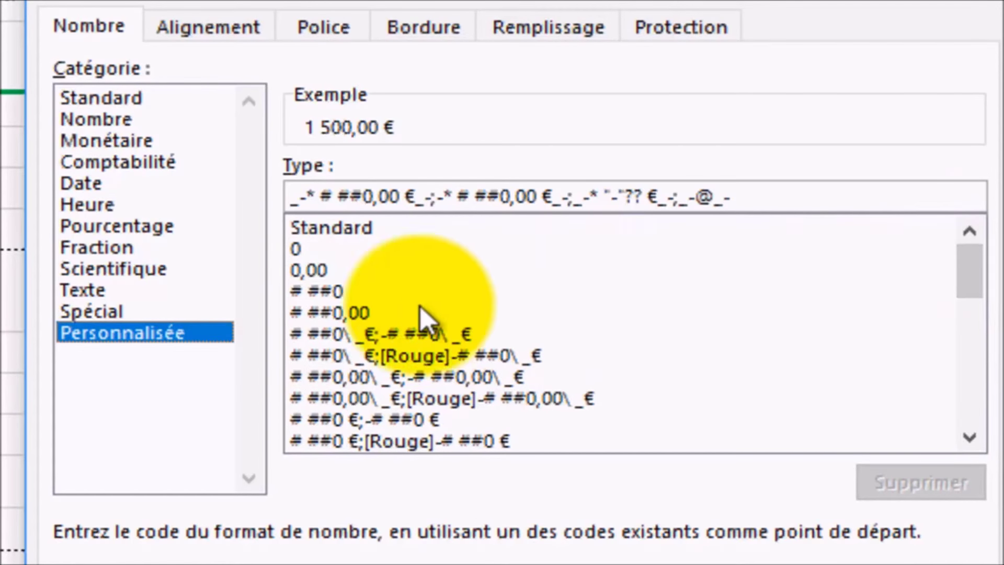
{"action": "left_click", "coordinate": [392, 312]}
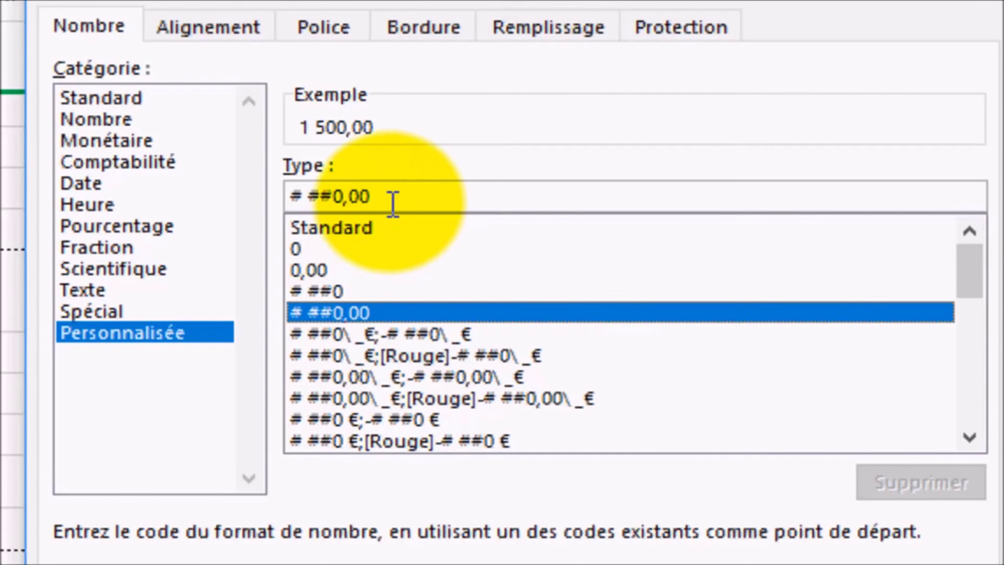
{"action": "left_click_drag", "start_coordinate": [392, 202], "coordinate": [220, 188]}
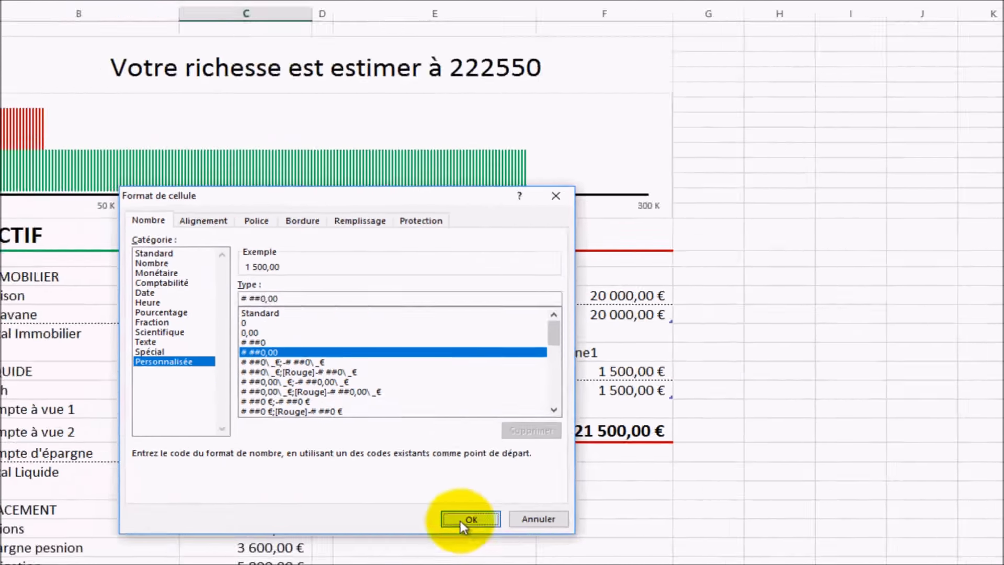
{"action": "left_click", "coordinate": [466, 518]}
{"action": "left_click", "coordinate": [341, 151]}
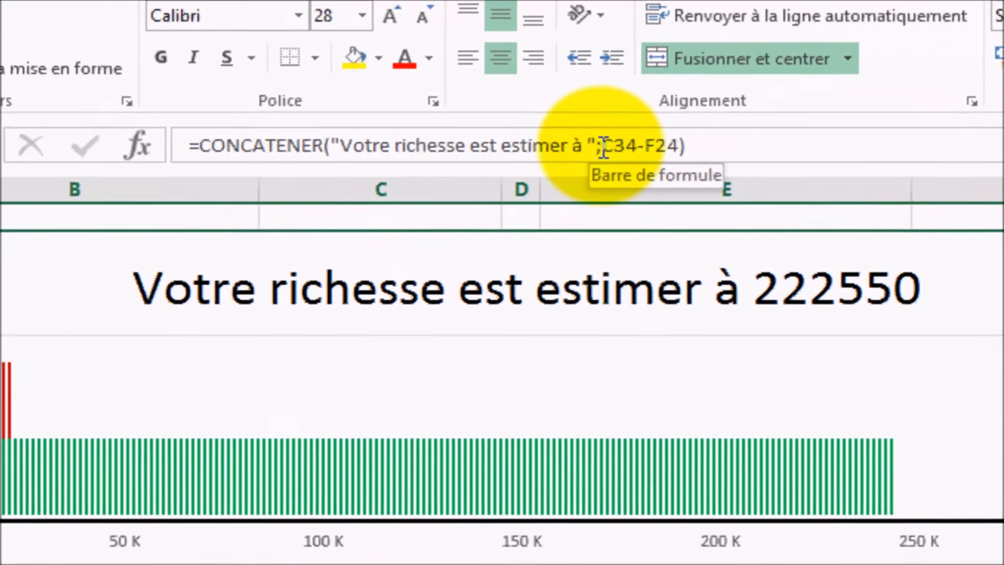
- Wrap C34-F24 in TEXTE with format "# ##0,00 €" so the title shows 222 550,00 €
{"action": "left_click", "coordinate": [606, 148]}
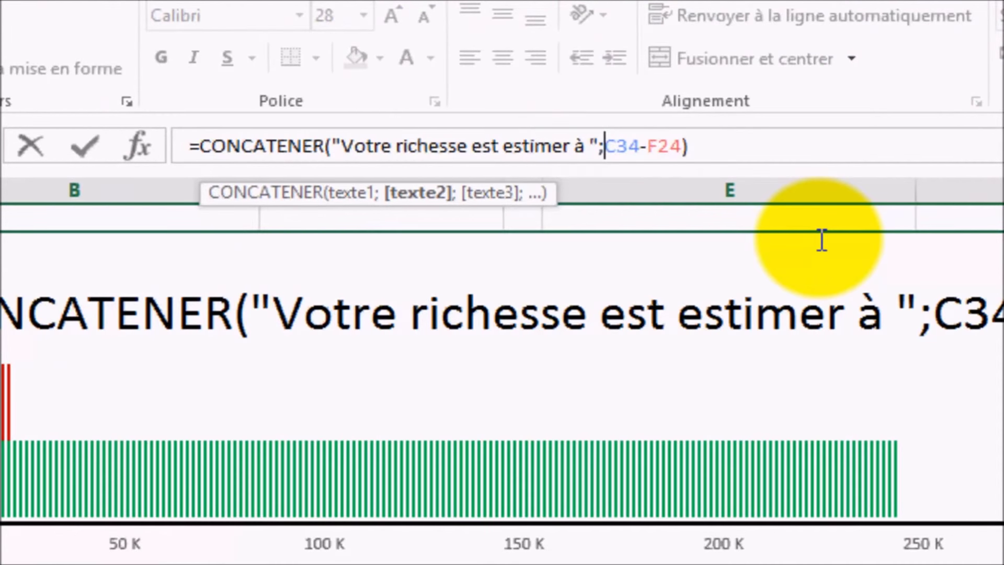
{"action": "type", "text": "texte"}
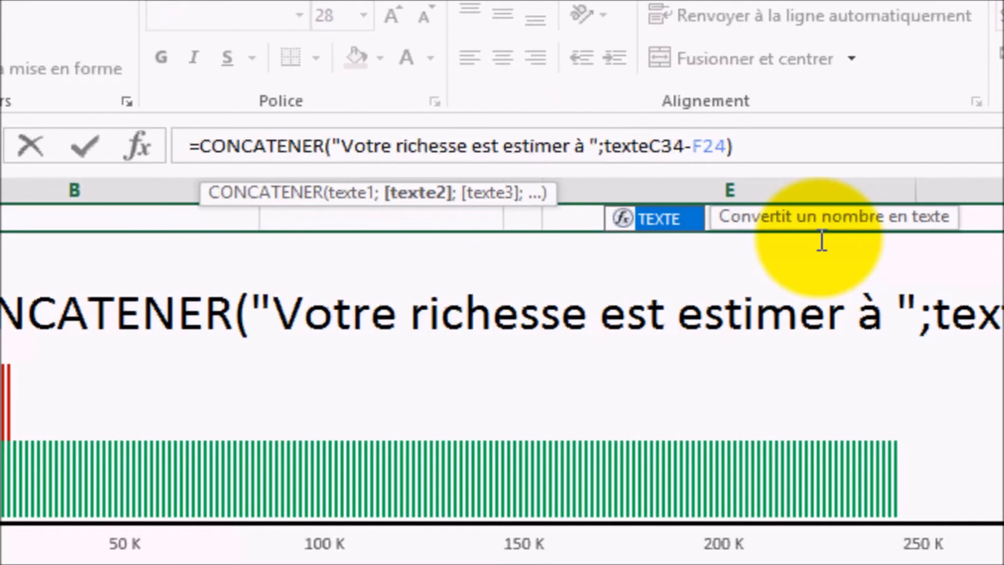
{"action": "type", "text": "("}
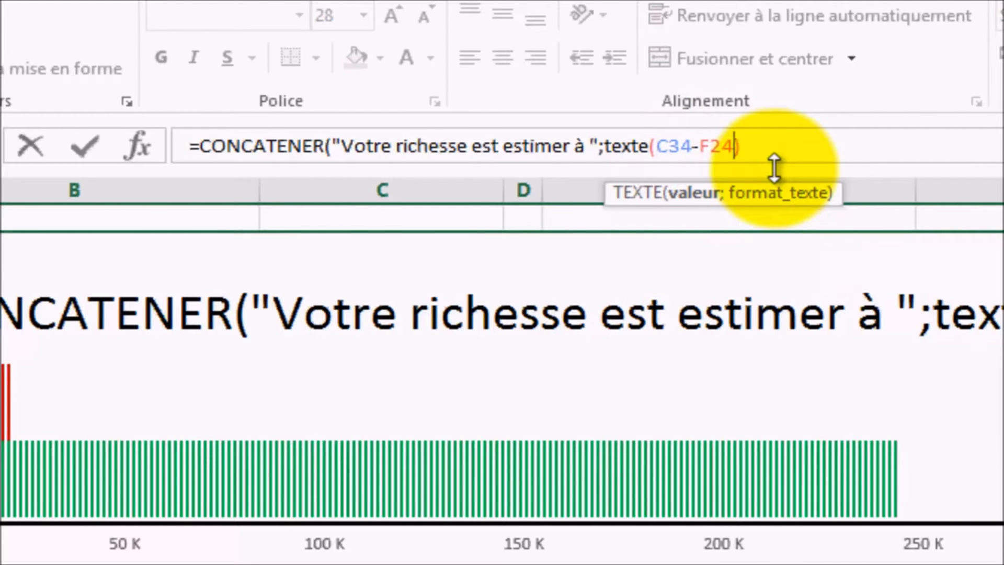
{"action": "type", "text": ";"}
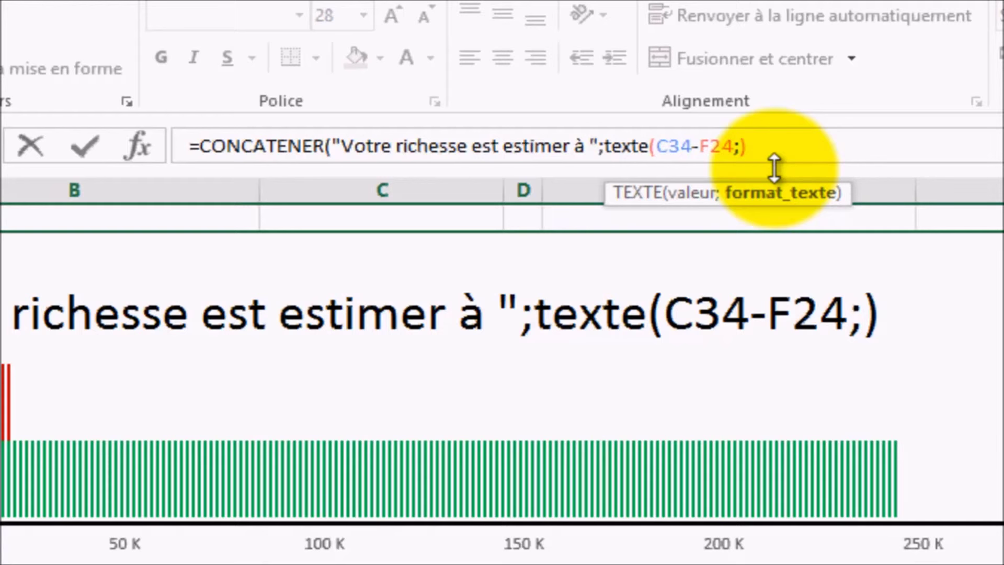
{"action": "type", "text": "\""}
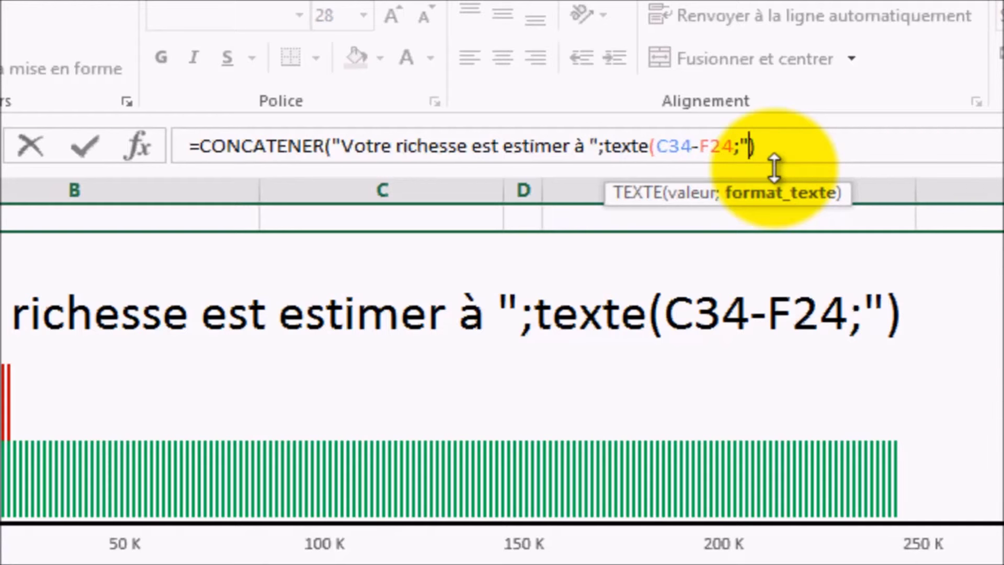
{"action": "type", "text": "# ##0,00"}
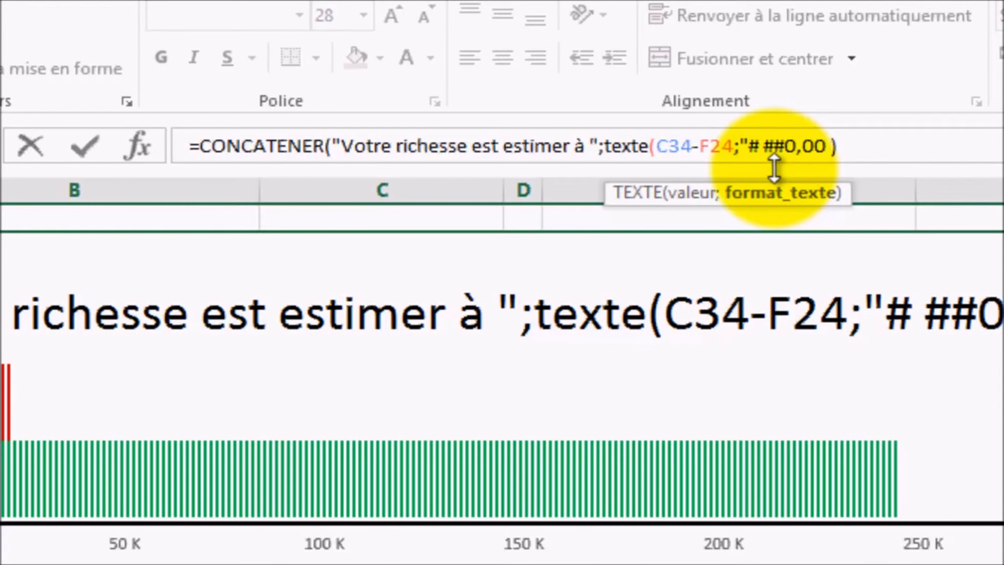
{"action": "type", "text": " €"}
{"action": "type", "text": "\""}
{"action": "type", "text": ")"}
{"action": "key", "text": "Return"}
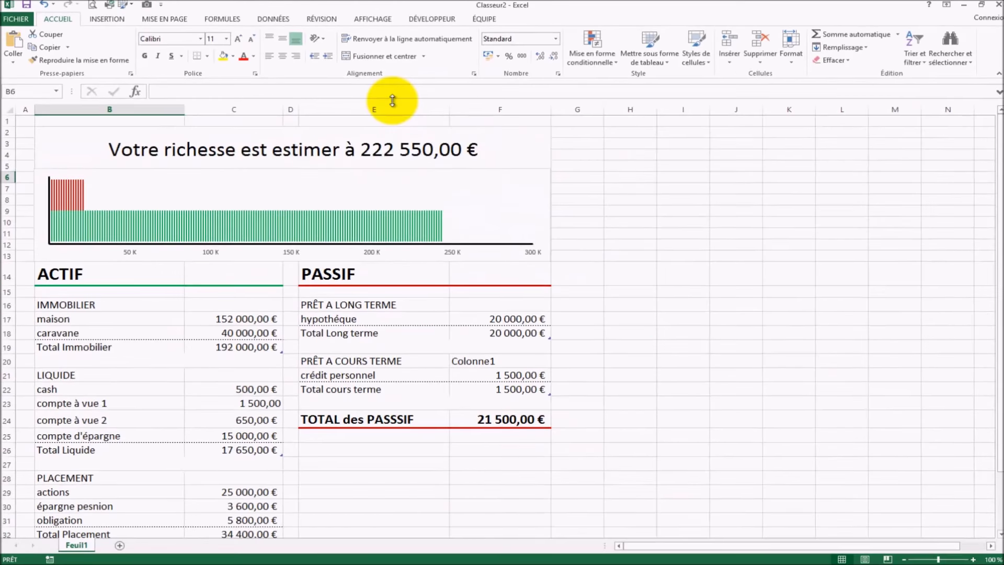
{"action": "left_click", "coordinate": [647, 209]}
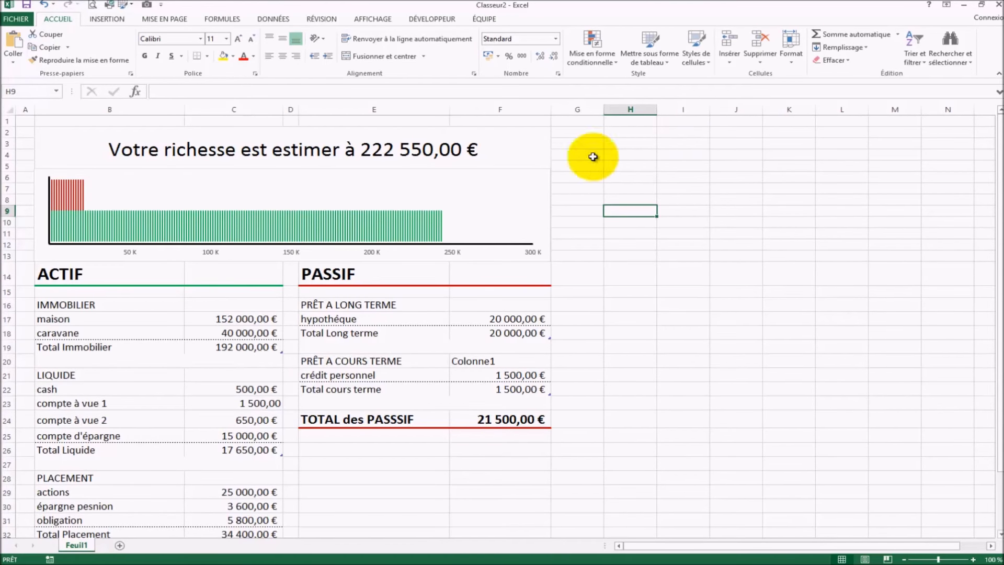
{"action": "left_click", "coordinate": [460, 165]}
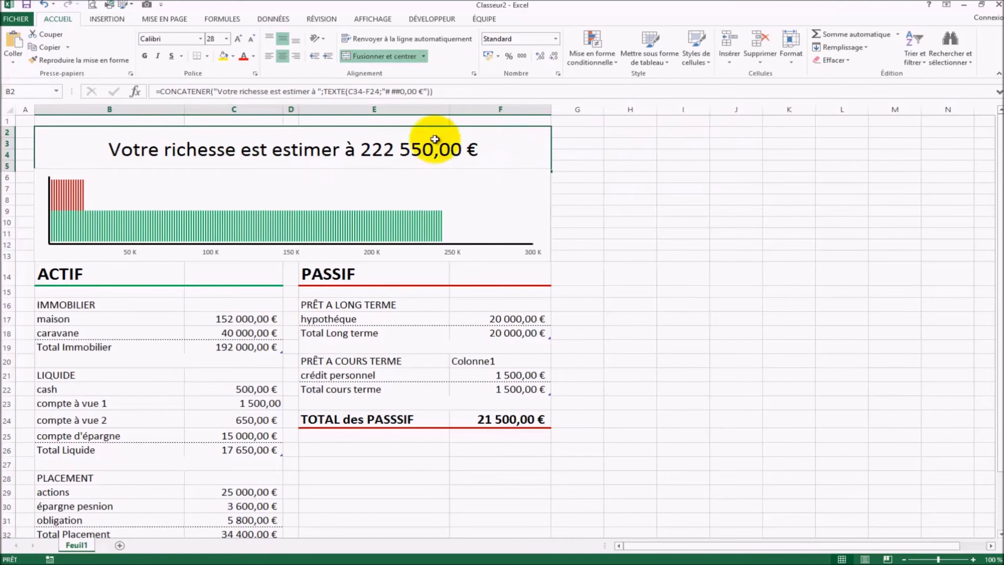
{"action": "left_click", "coordinate": [680, 233]}
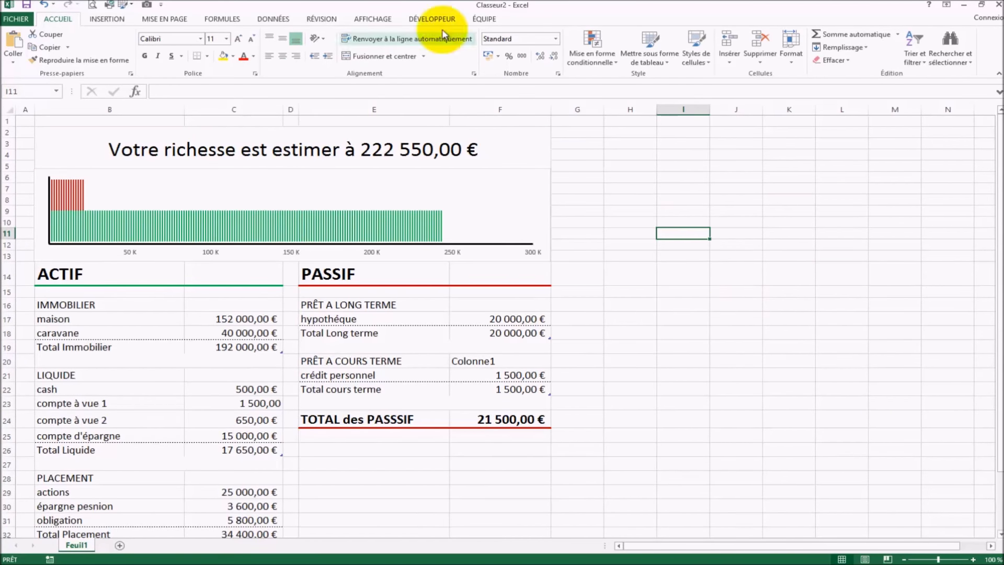
- Hide the worksheet gridlines by unchecking Quadrillage on the Affichage tab
{"action": "left_click", "coordinate": [376, 20]}
{"action": "left_click", "coordinate": [146, 56]}
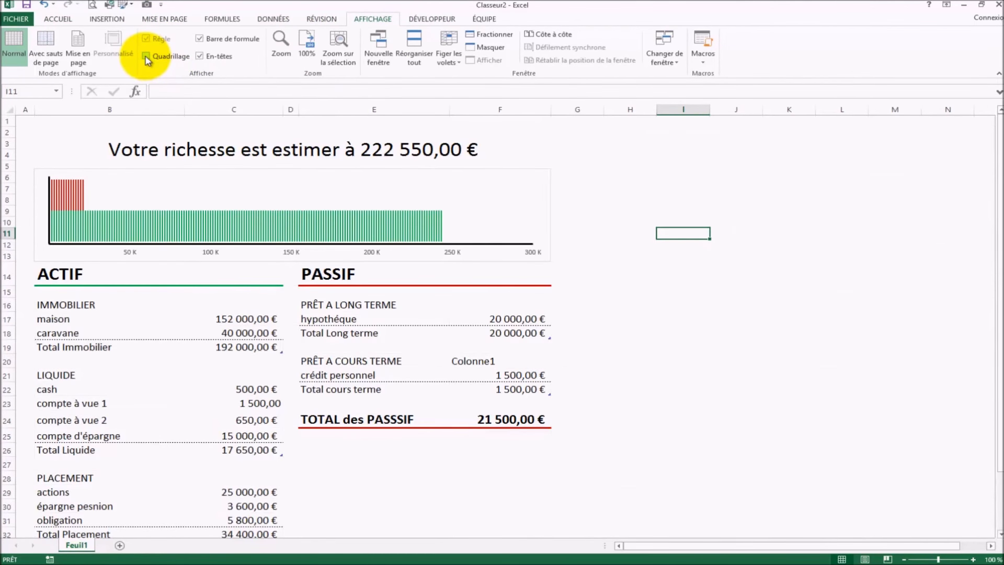
{"action": "left_click", "coordinate": [714, 147]}
{"action": "scroll", "coordinate": [717, 150], "scroll_direction": "down", "scroll_amount": 3}
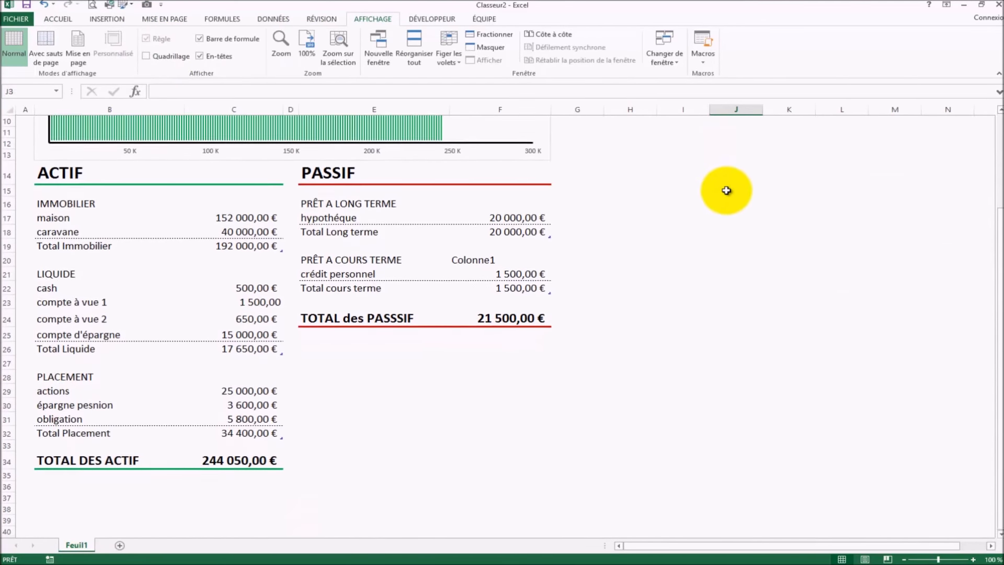
{"action": "scroll", "coordinate": [727, 190], "scroll_direction": "up", "scroll_amount": 3}
{"action": "left_click", "coordinate": [686, 233]}
{"action": "left_click", "coordinate": [678, 343]}
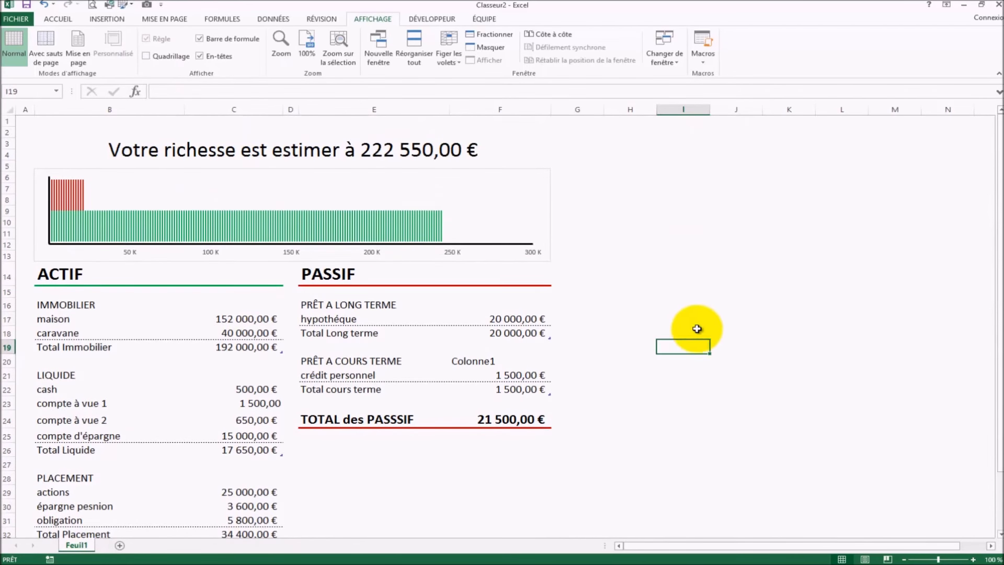
- Set the bar chart area's border to Aucun trait so the chart is frameless
{"action": "left_click", "coordinate": [527, 175]}
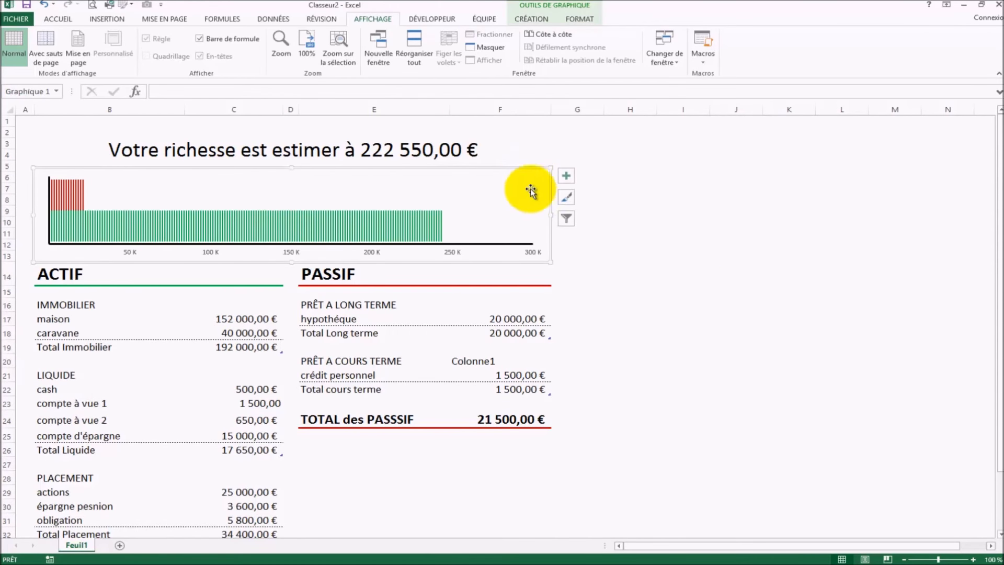
{"action": "double_click", "coordinate": [511, 170]}
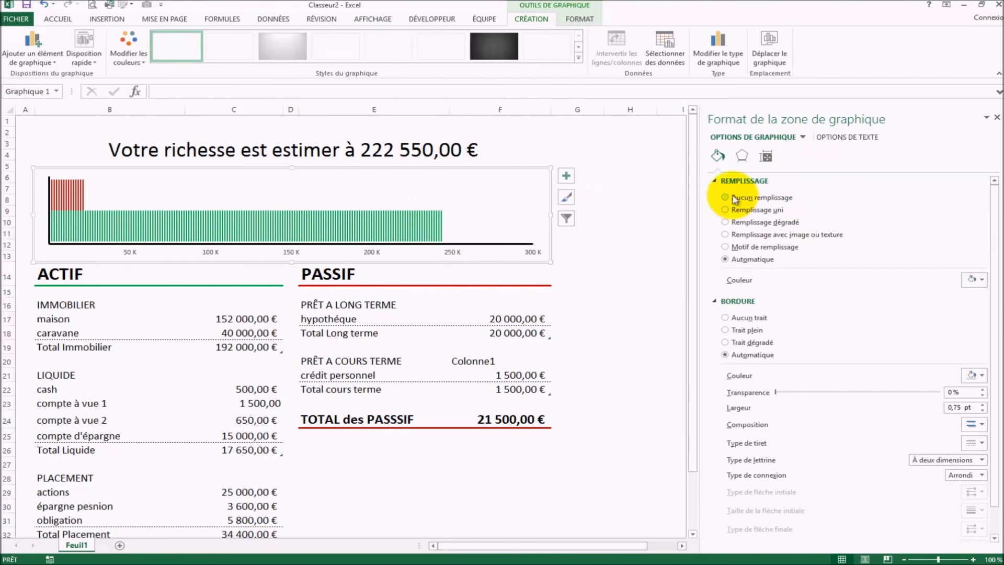
{"action": "left_click", "coordinate": [726, 318]}
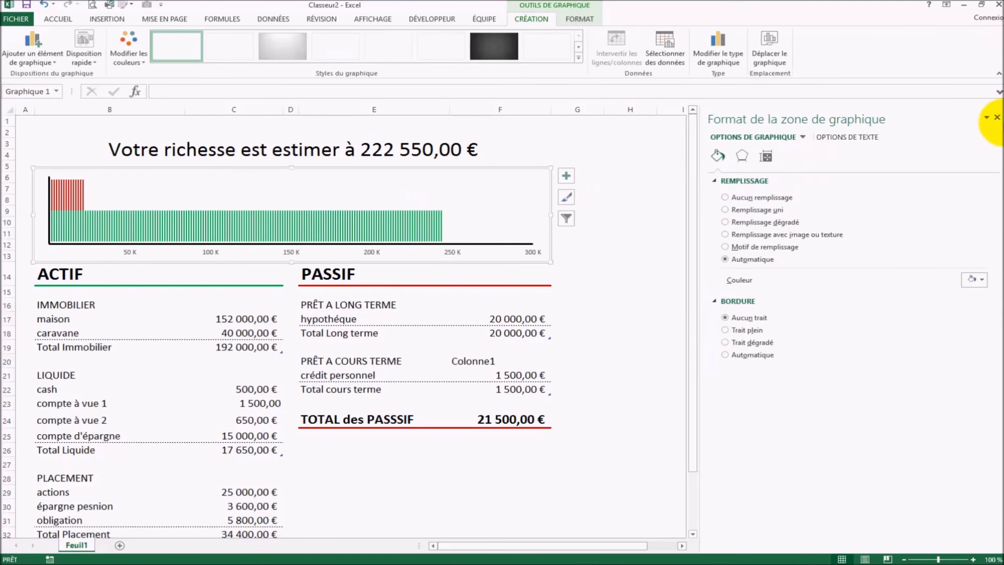
{"action": "left_click", "coordinate": [997, 118]}
{"action": "left_click", "coordinate": [738, 291]}
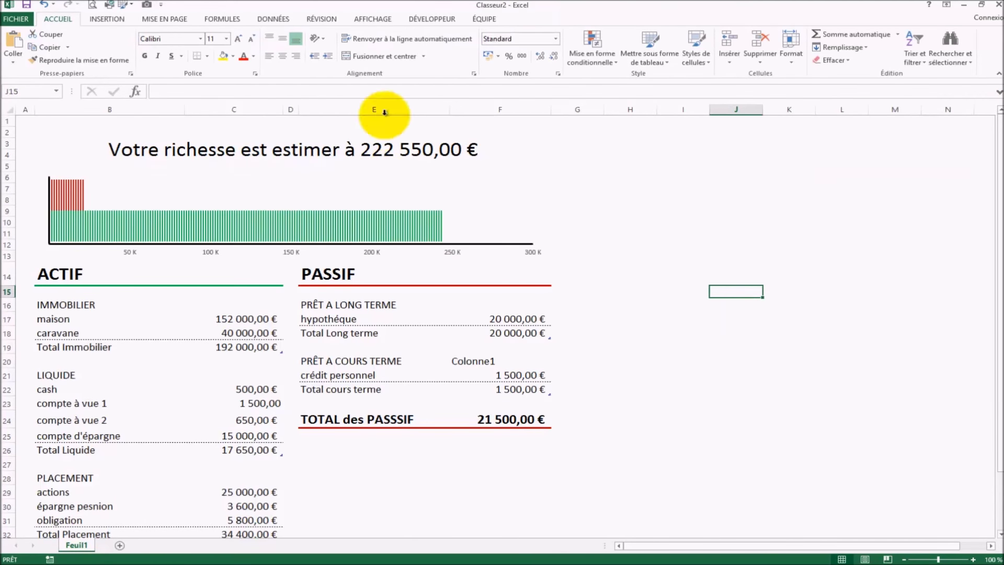
{"action": "scroll", "coordinate": [660, 296], "scroll_direction": "down", "scroll_amount": 4}
{"action": "scroll", "coordinate": [661, 299], "scroll_direction": "up", "scroll_amount": 4}
{"action": "scroll", "coordinate": [662, 298], "scroll_direction": "down", "scroll_amount": 1}
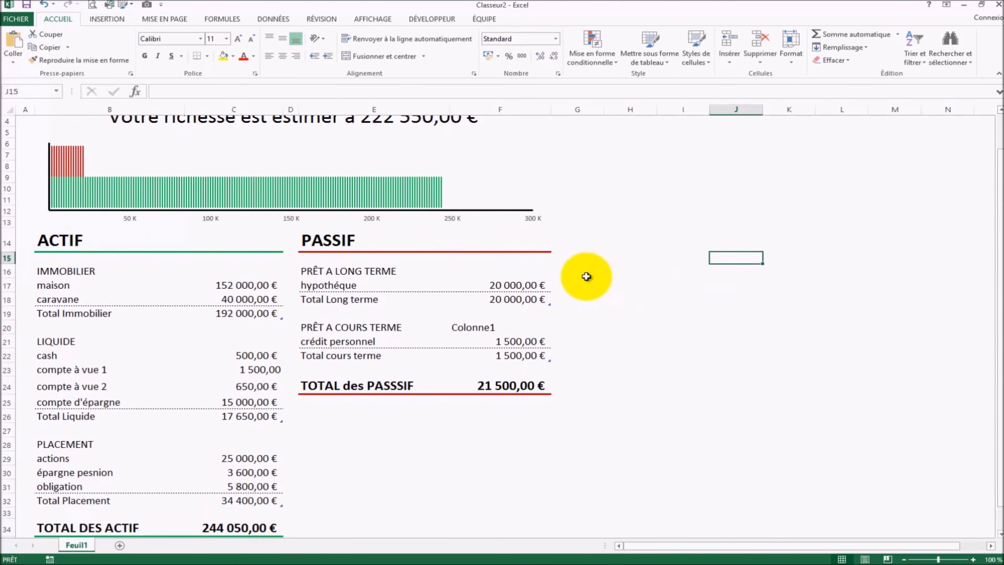
- Scale the print page setup to fit the balance sheet on one page
{"action": "key", "text": "ctrl+p"}
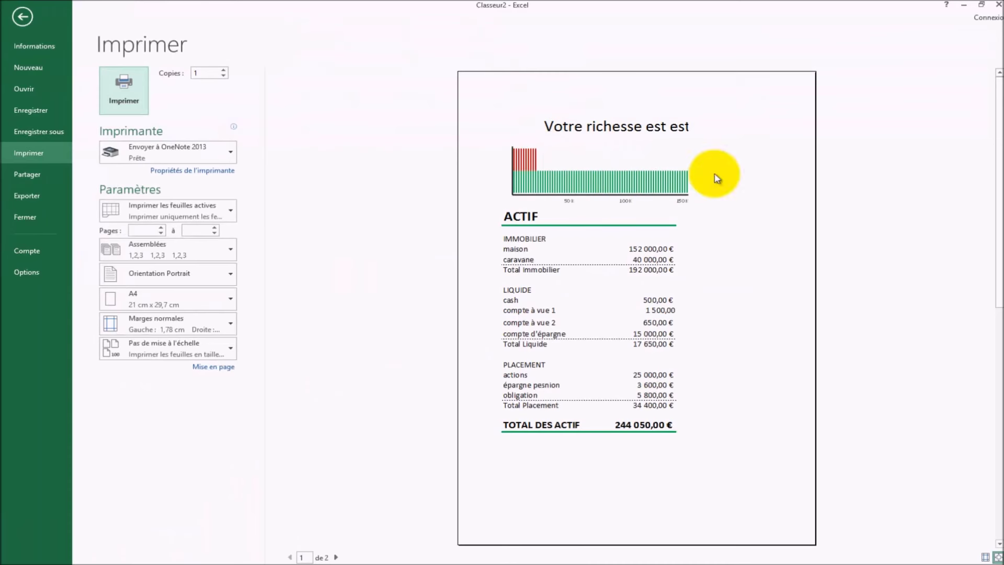
{"action": "left_click", "coordinate": [199, 368]}
{"action": "left_click", "coordinate": [604, 202]}
{"action": "left_click", "coordinate": [819, 336]}
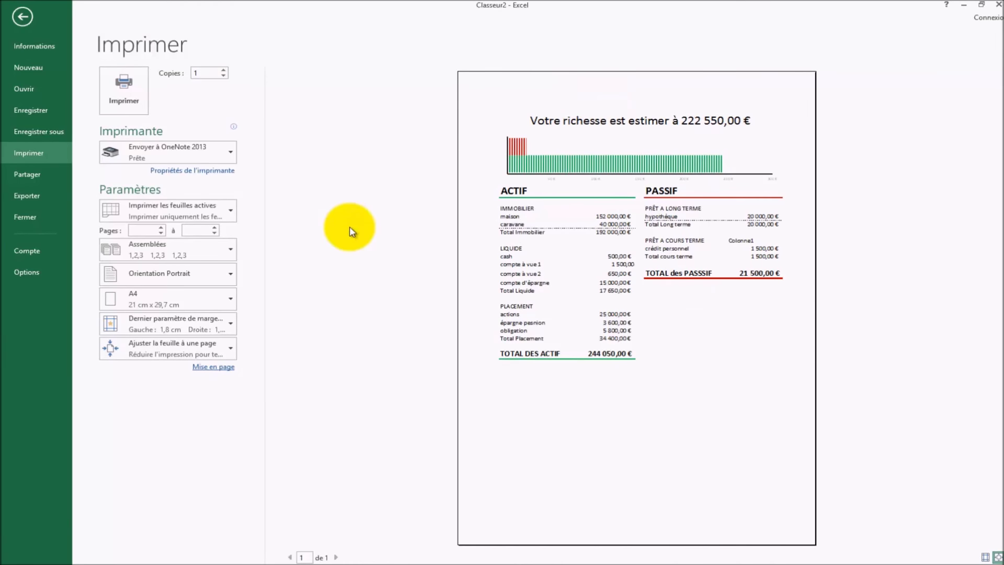
- Switch the print orientation to Paysage (landscape) and return to the worksheet
{"action": "left_click", "coordinate": [230, 274]}
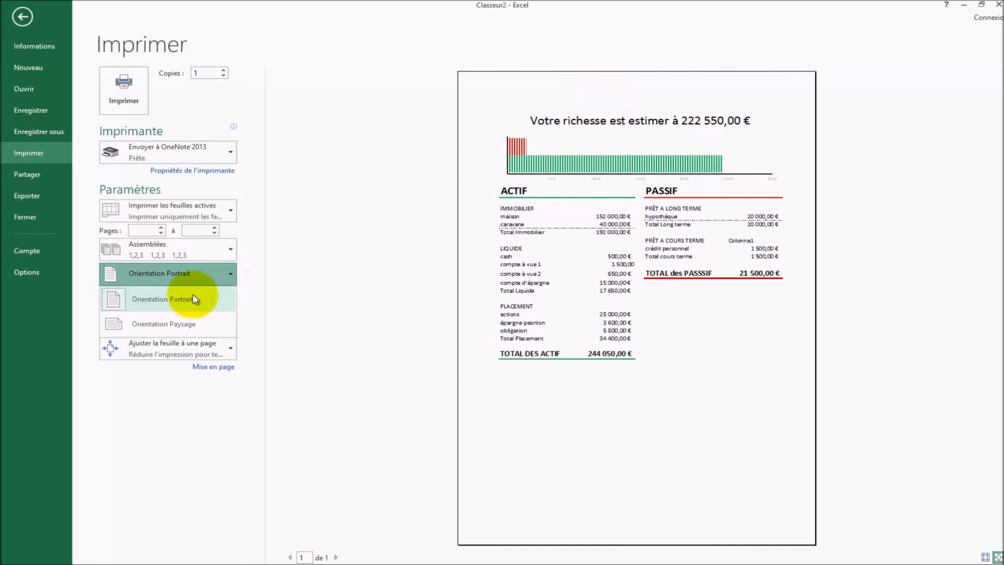
{"action": "left_click", "coordinate": [195, 326]}
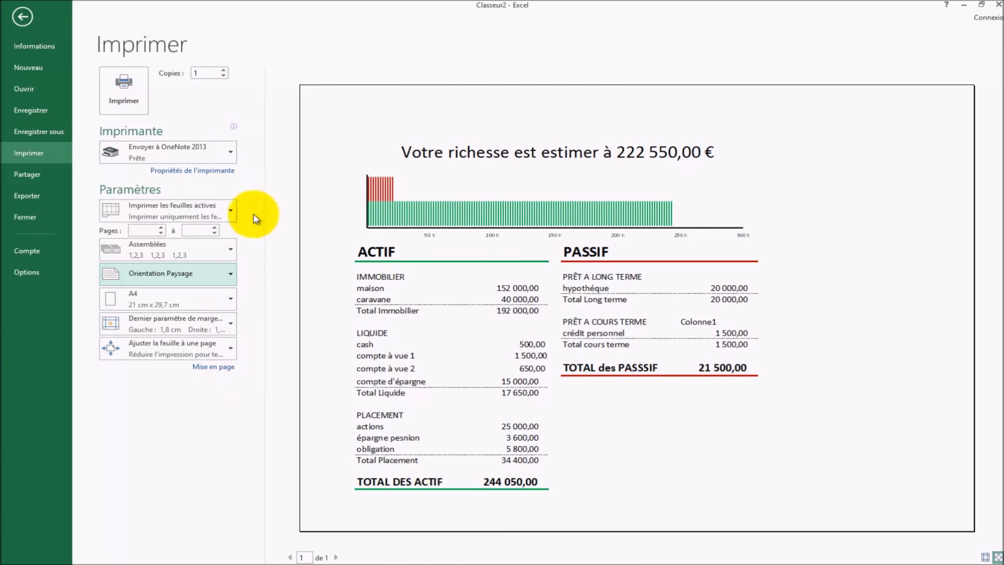
{"action": "left_click", "coordinate": [31, 26]}
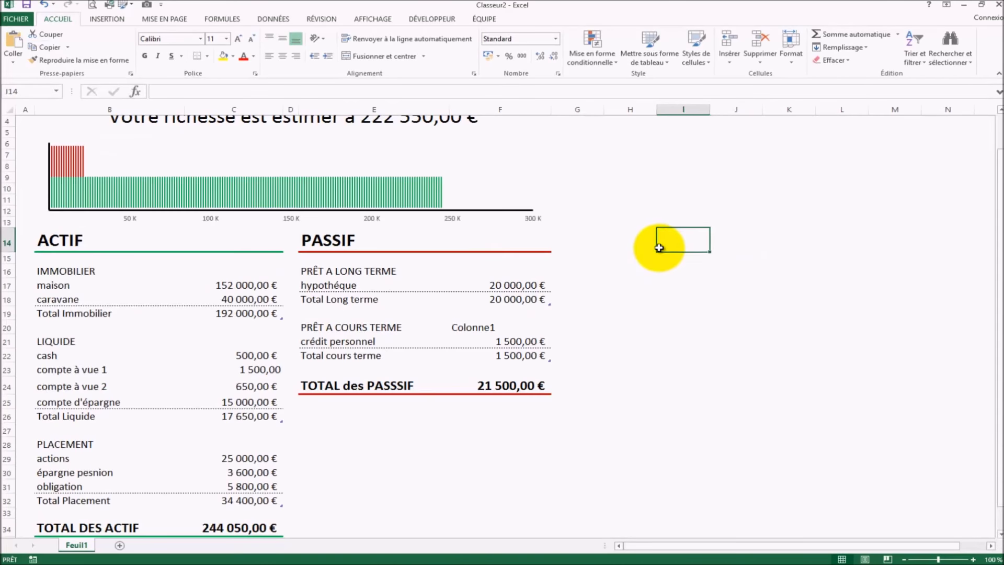
{"action": "scroll", "coordinate": [659, 248], "scroll_direction": "up", "scroll_amount": 2}
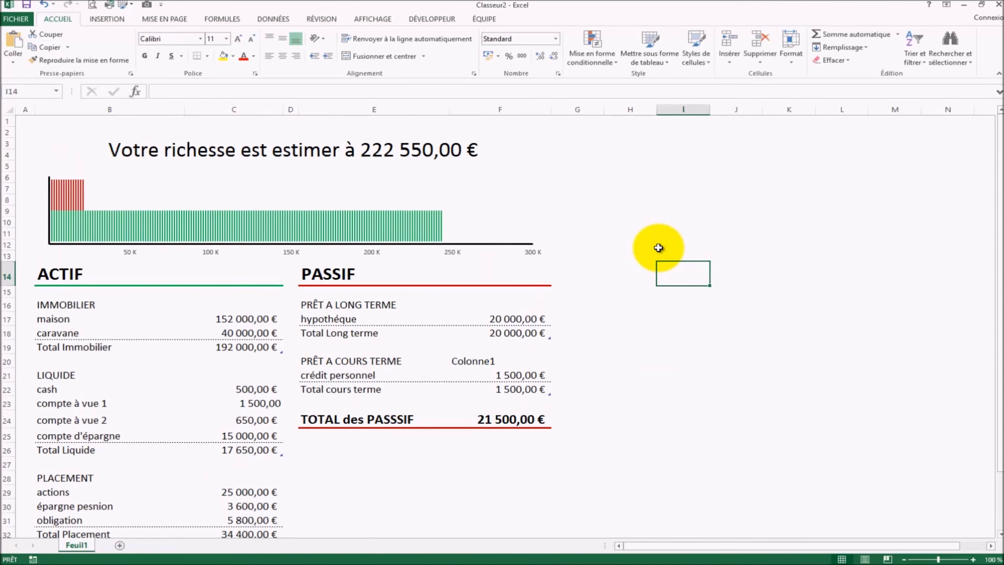
{"action": "scroll", "coordinate": [659, 248], "scroll_direction": "down", "scroll_amount": 2}
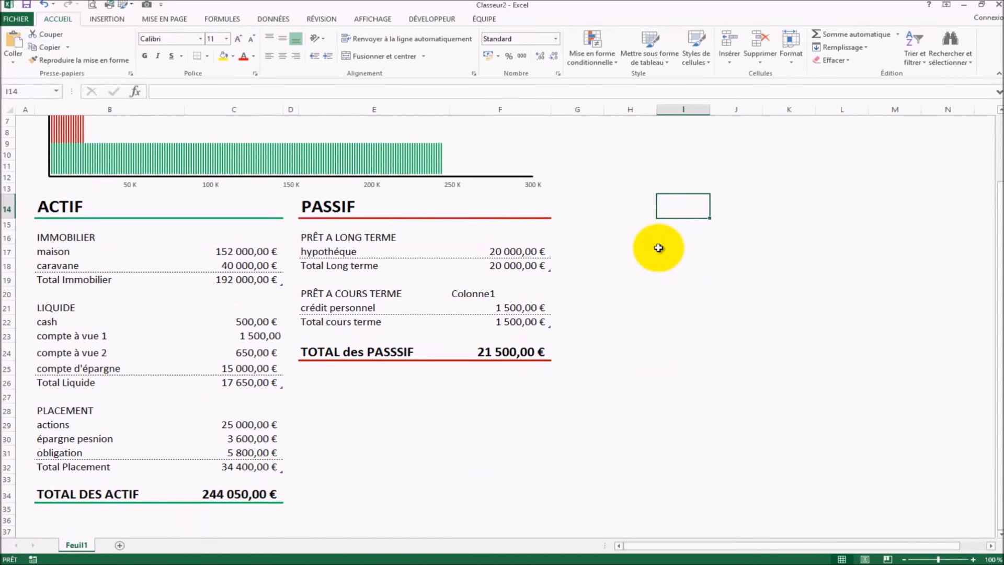